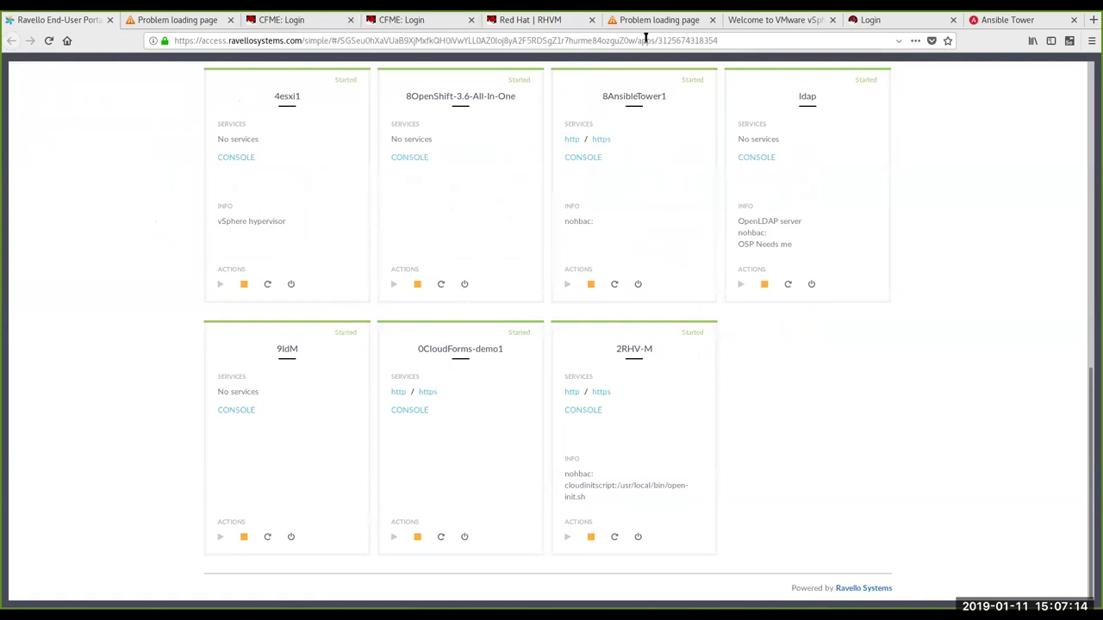
Step: Log into the RHV Manager User Portal with the admin credentials and change its view mode
click(537, 21)
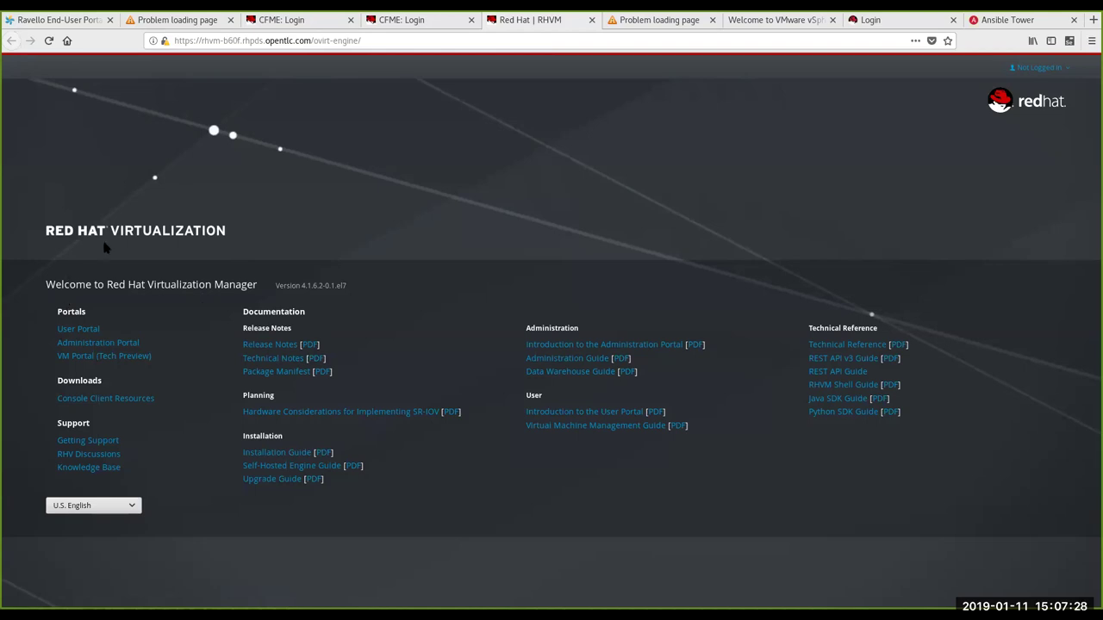
click(78, 329)
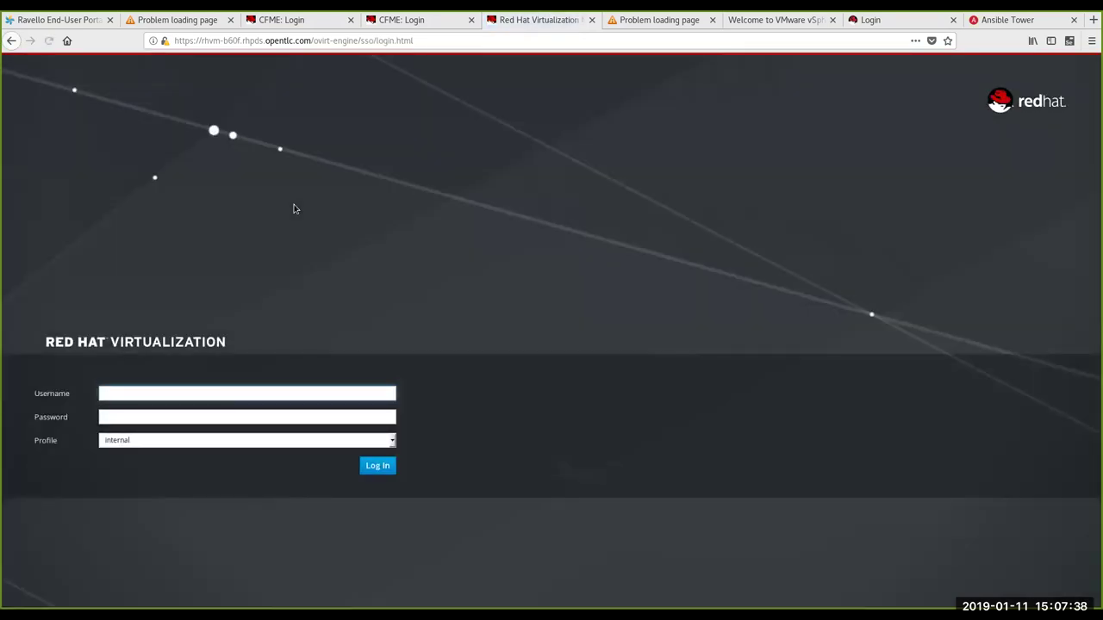
text(admin)
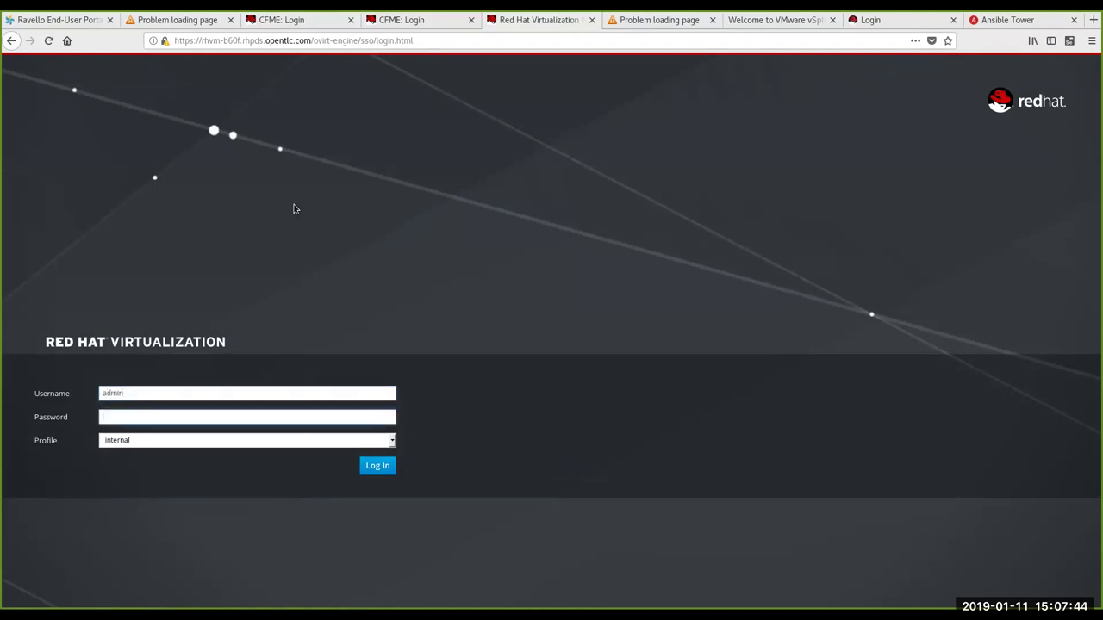
text(!)
key(Return)
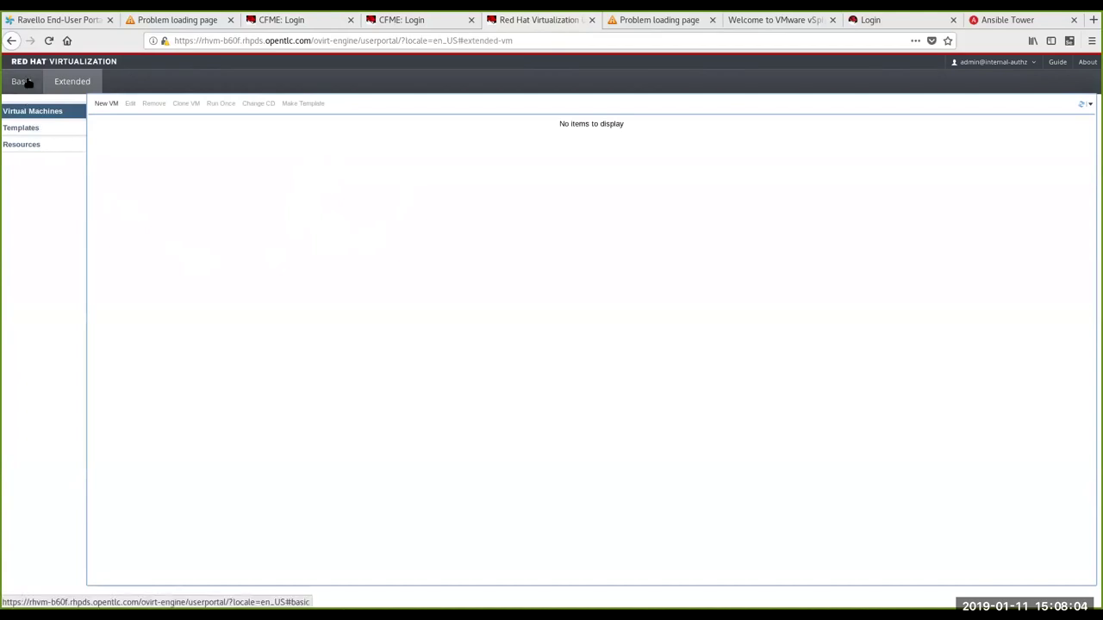
click(26, 82)
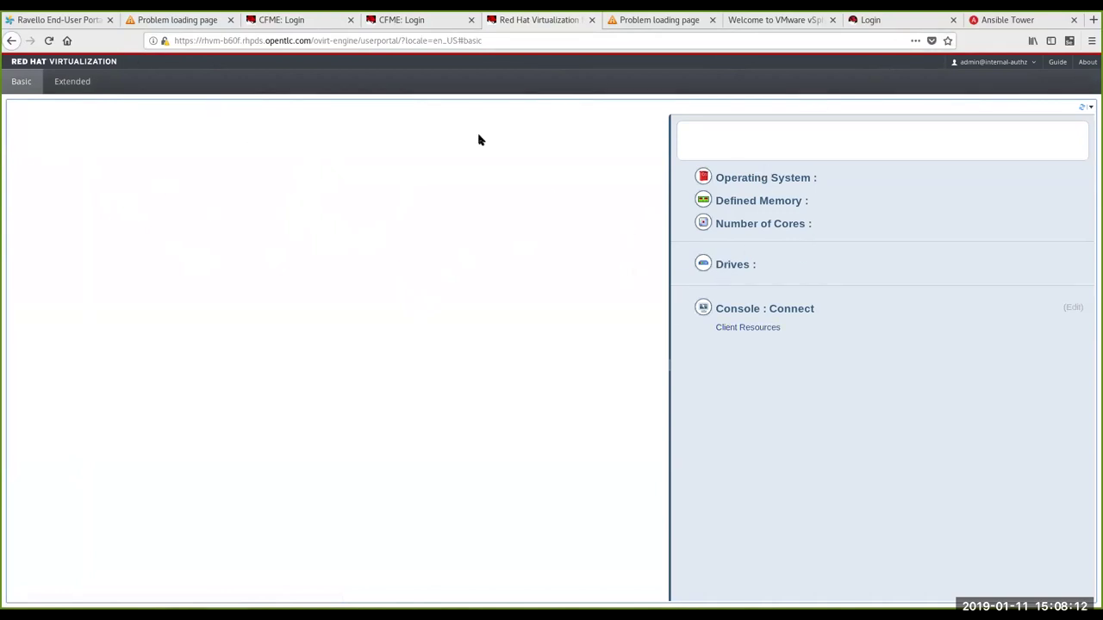
click(54, 87)
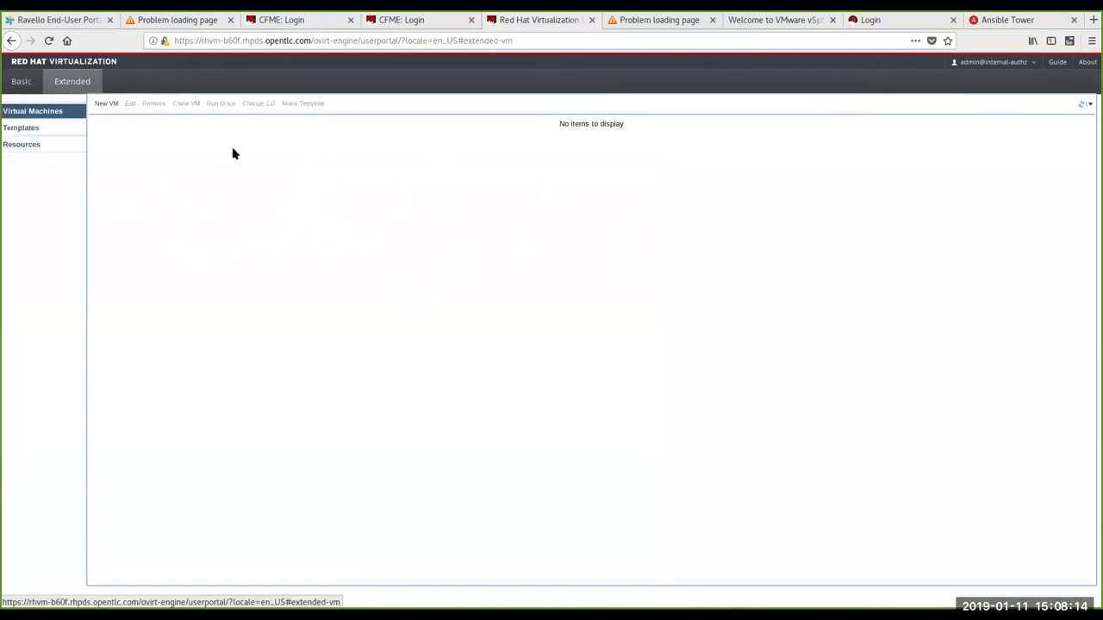
click(107, 104)
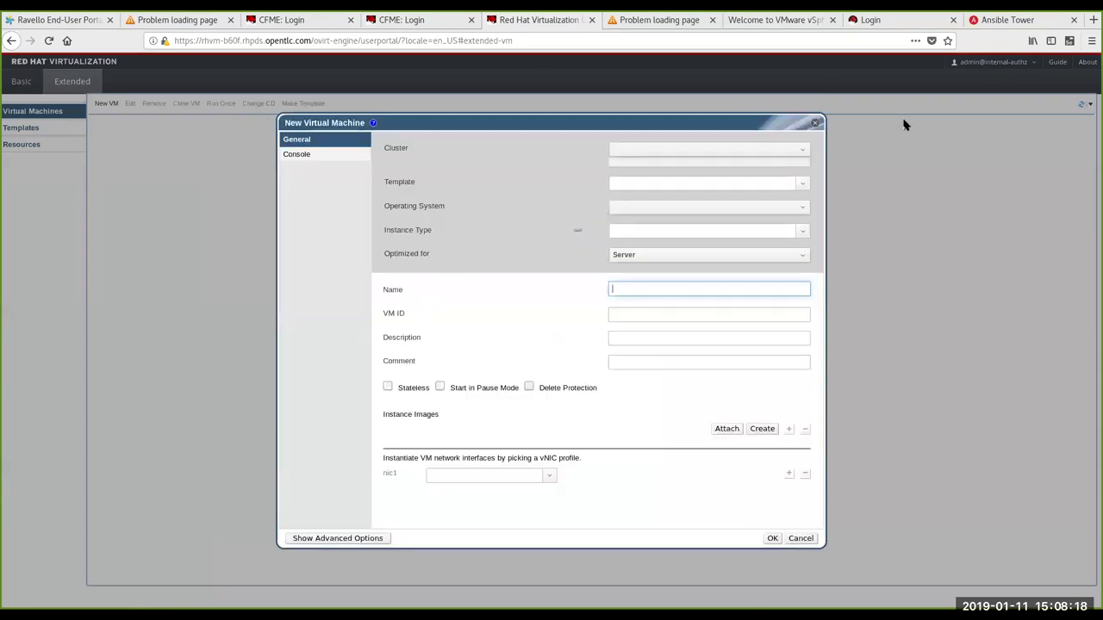
click(816, 123)
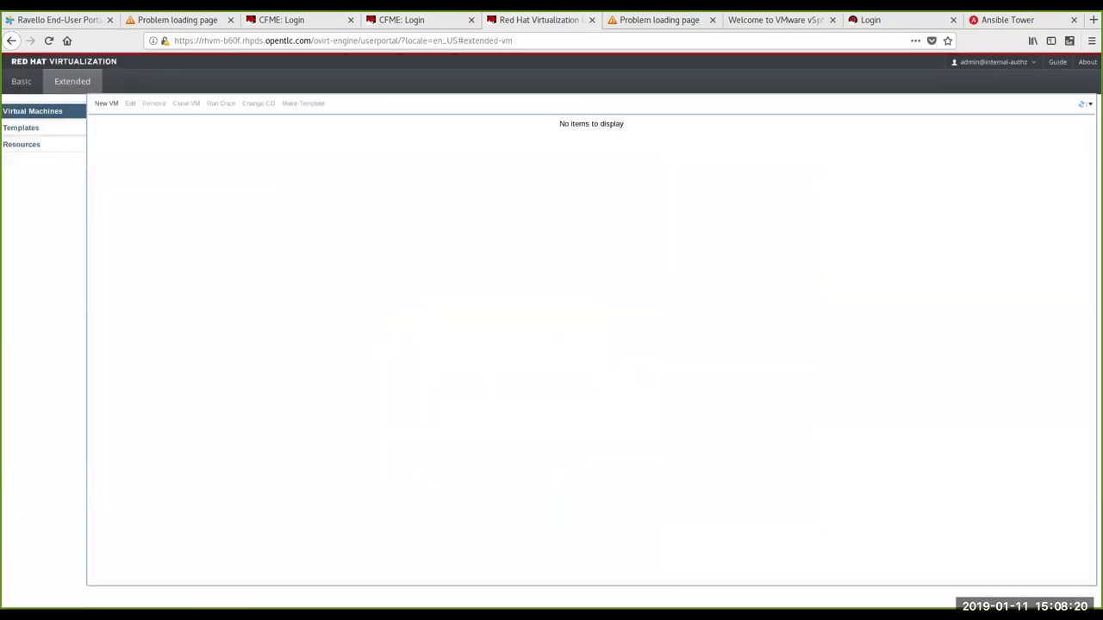
click(61, 126)
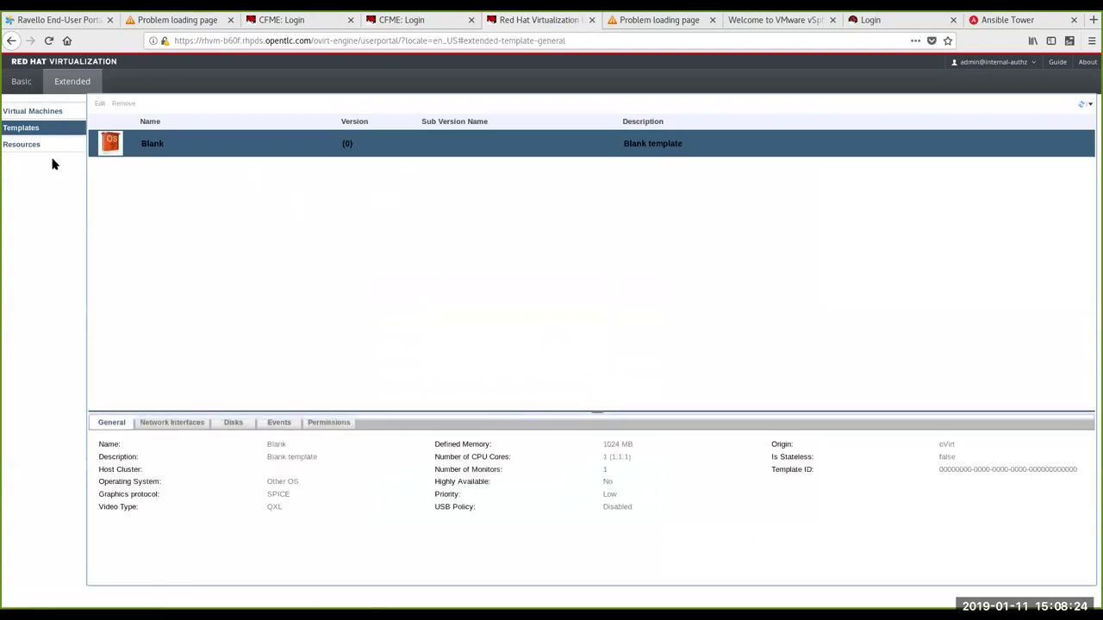
click(32, 145)
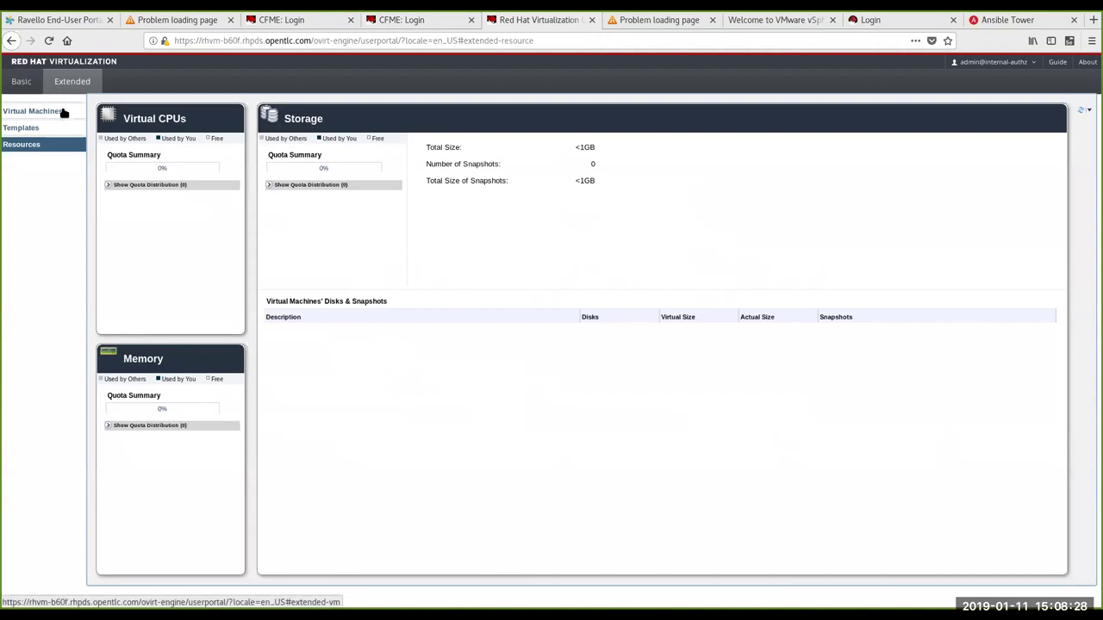
click(51, 111)
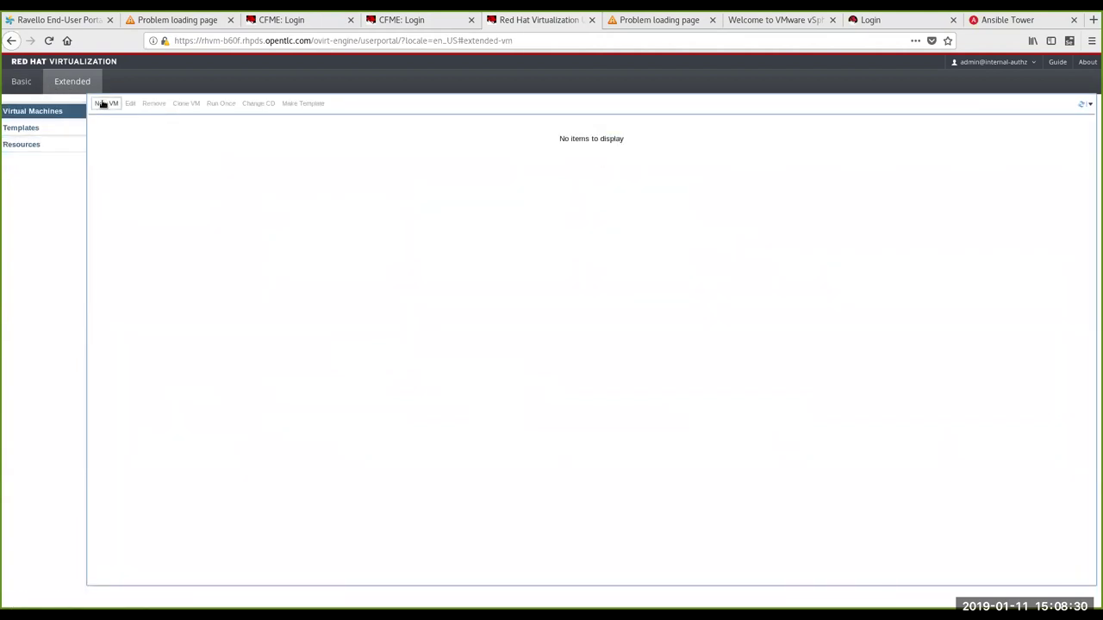
click(106, 104)
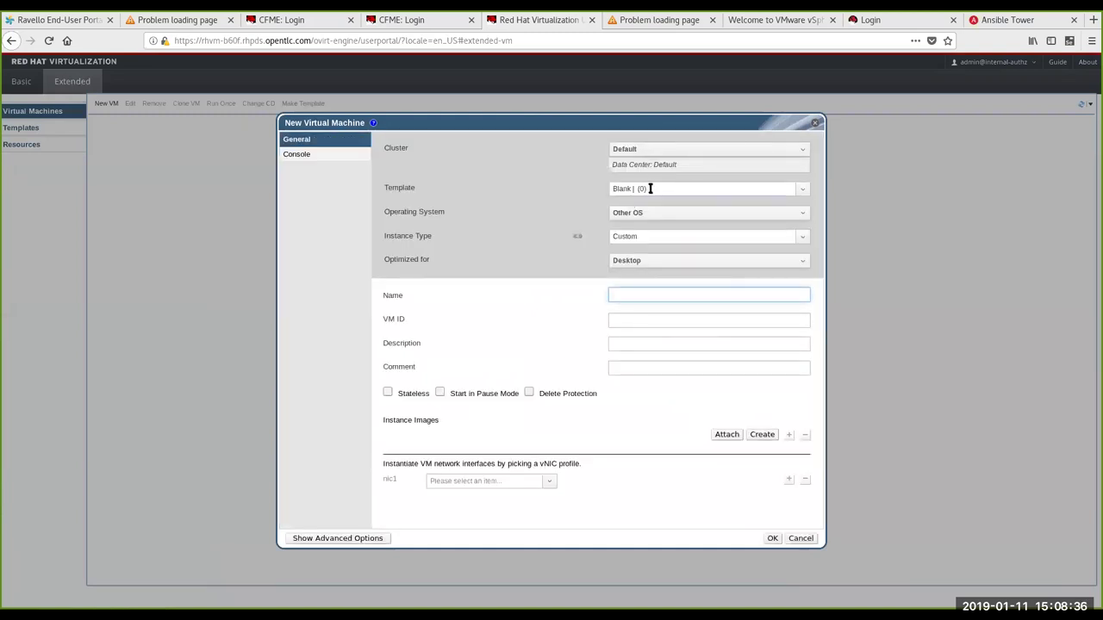
Step: Base the new VM demovm1 on template rhel7-guest-image with the Small instance type
click(800, 185)
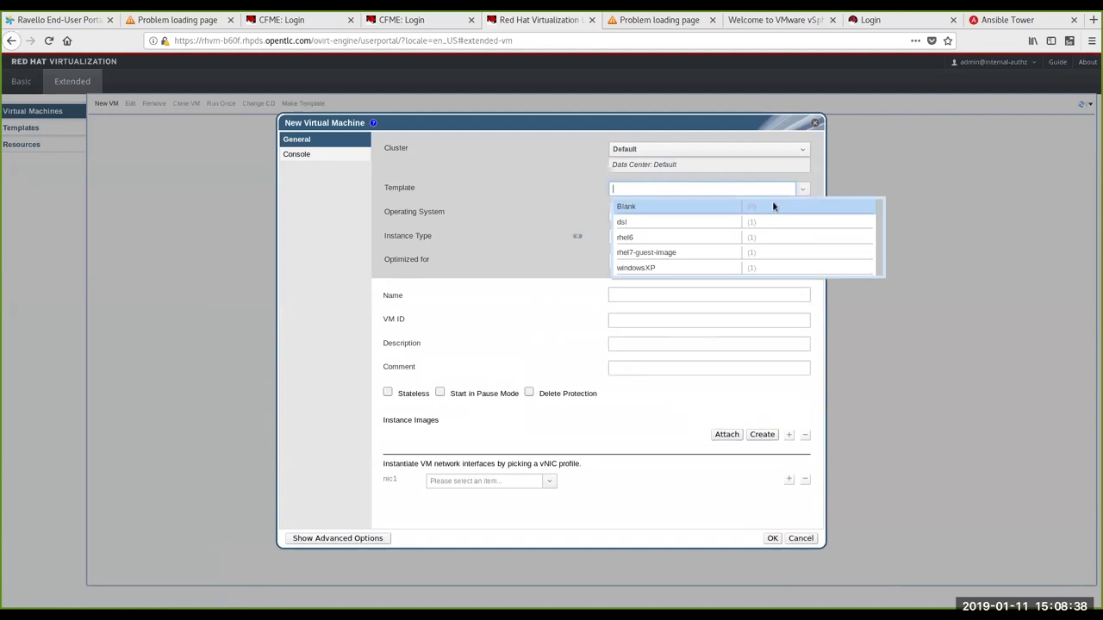
click(690, 253)
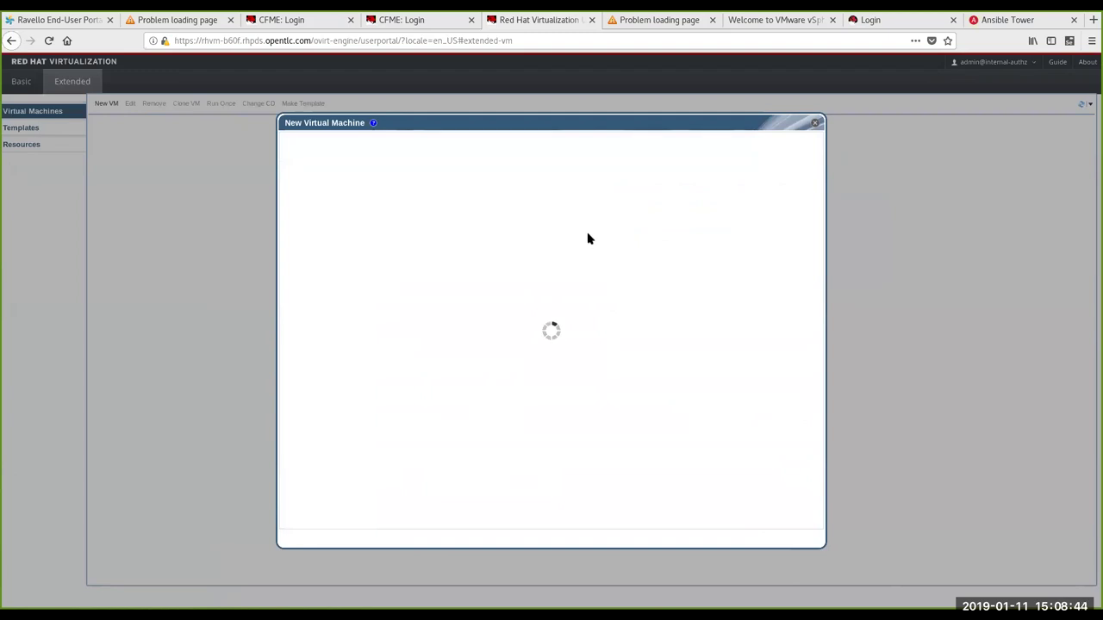
click(641, 235)
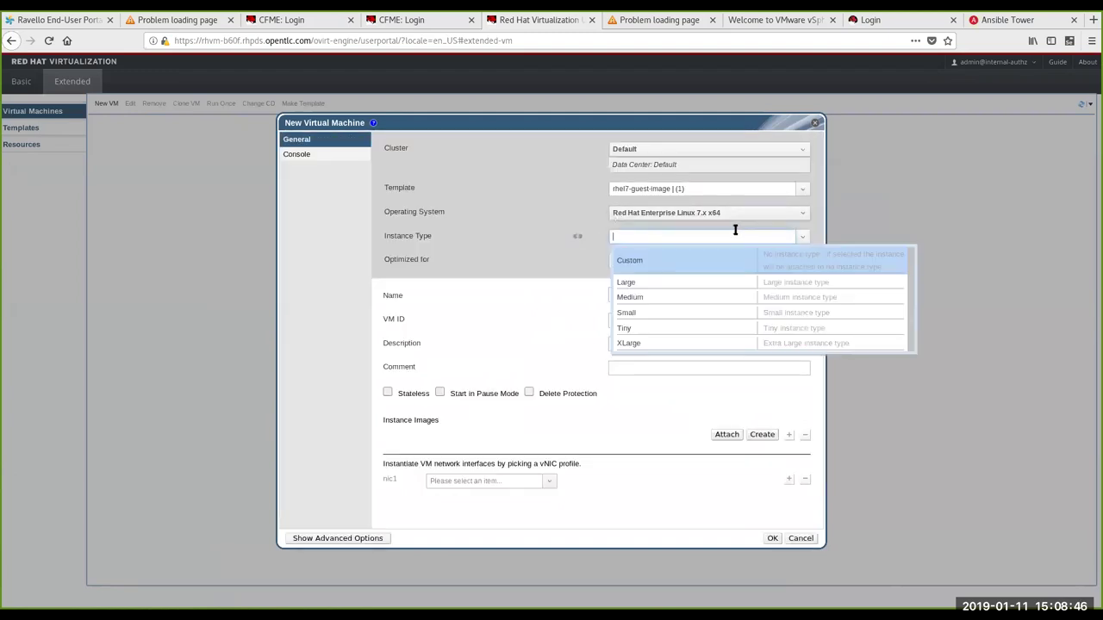
click(652, 315)
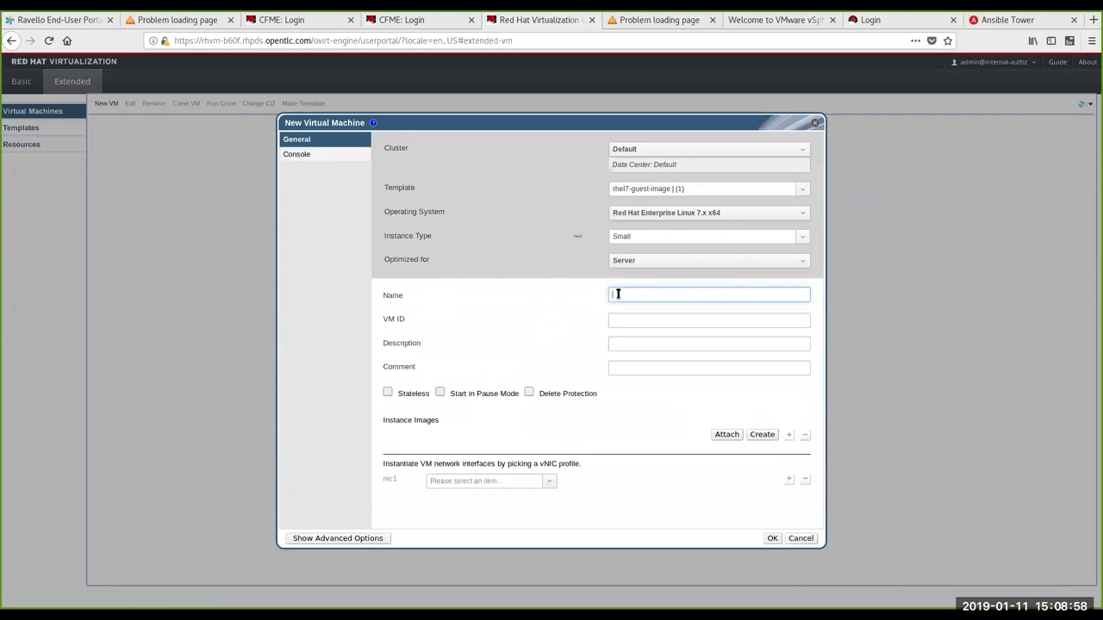
text(m1)
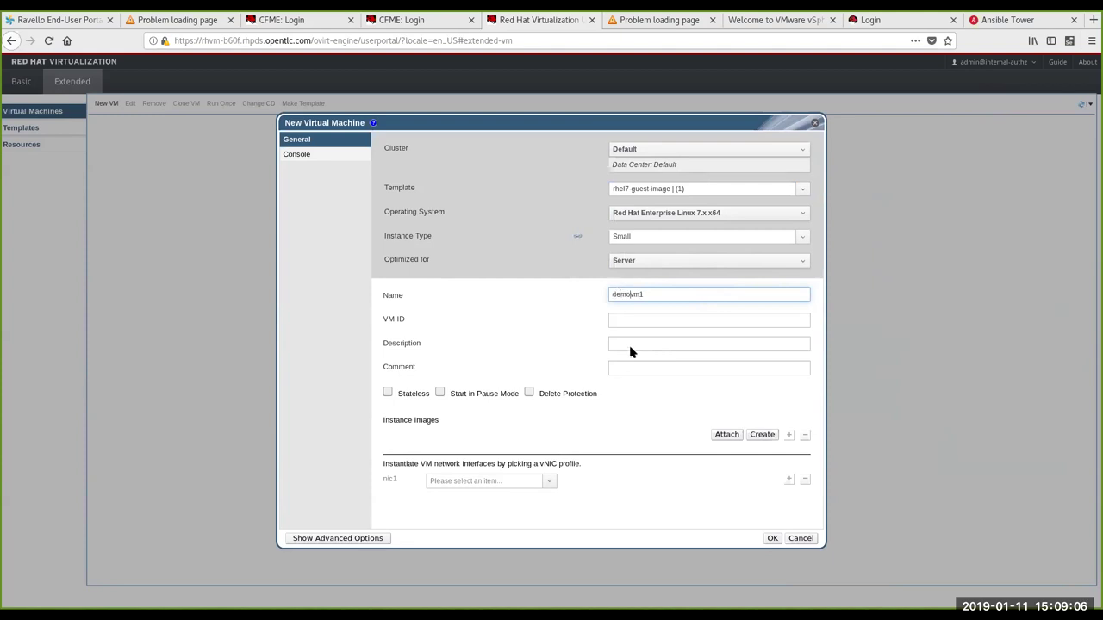
Step: Check existing disks without attaching any, then start adding a new virtual disk
click(725, 435)
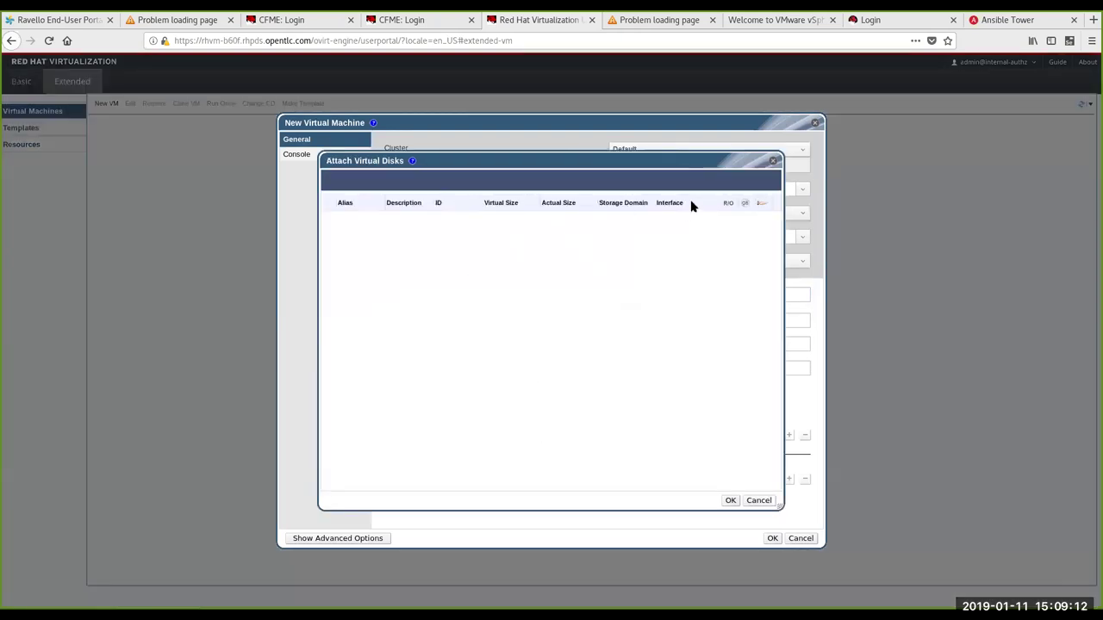
click(773, 163)
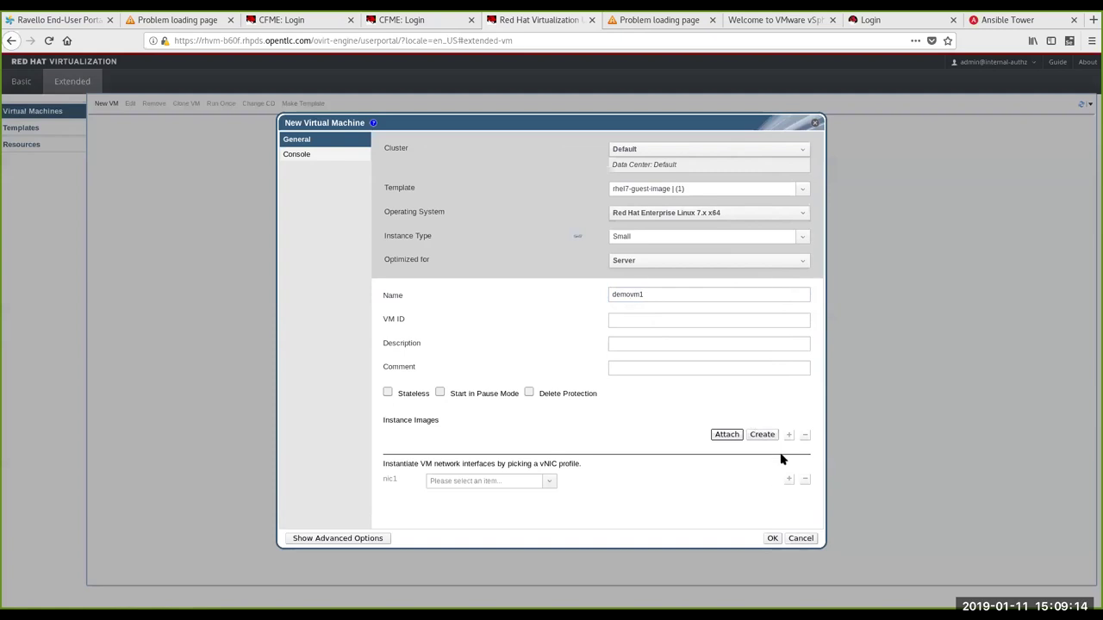
click(762, 434)
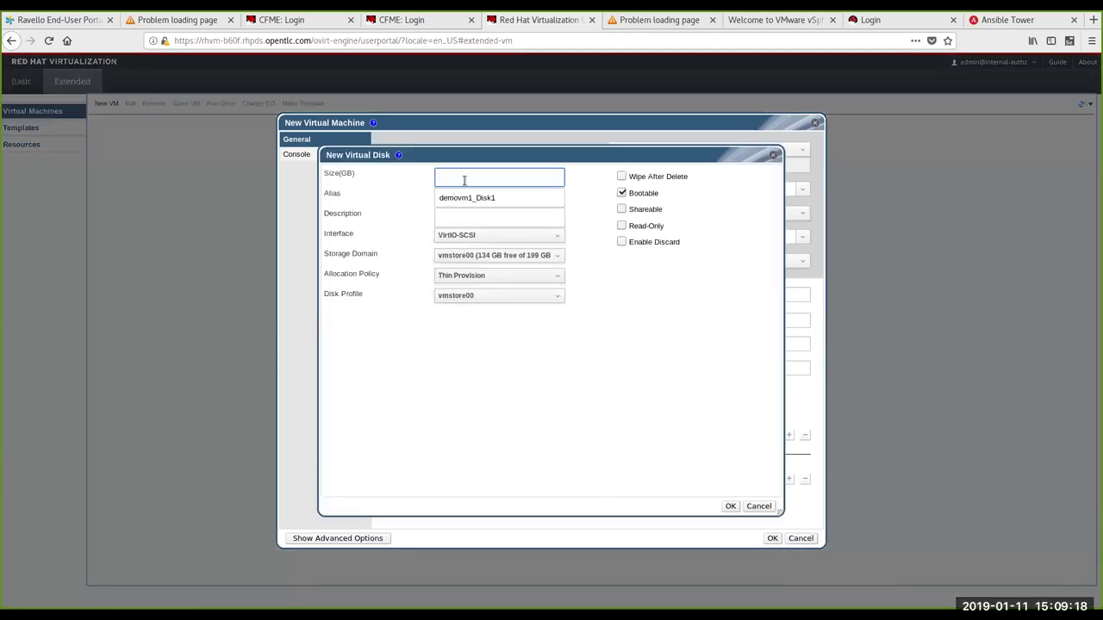
Step: Give the new virtual disk a size of 10 and confirm it
text(10)
click(731, 507)
click(731, 506)
click(730, 506)
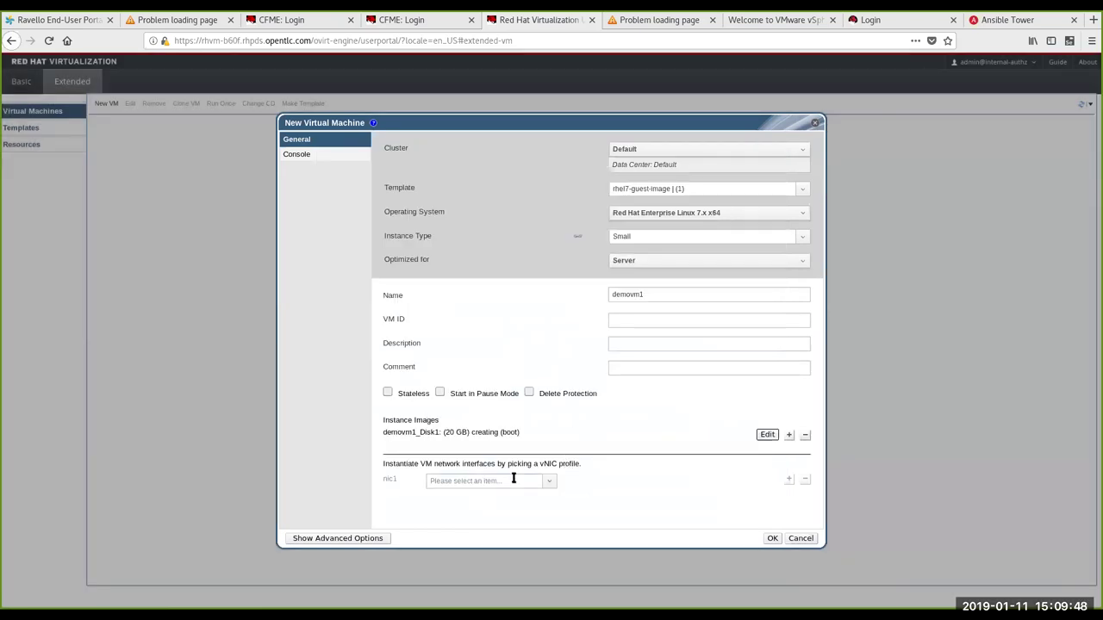
Step: Connect nic1 to ovirtmgmt, create the VM, and dismiss the boot-disk error
click(548, 483)
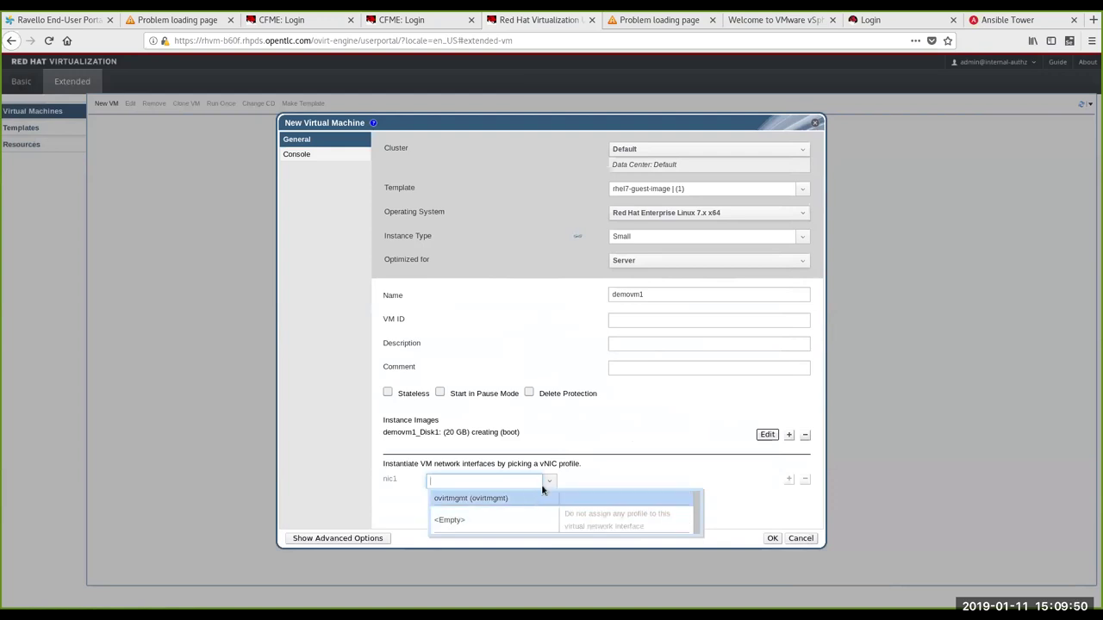
click(529, 499)
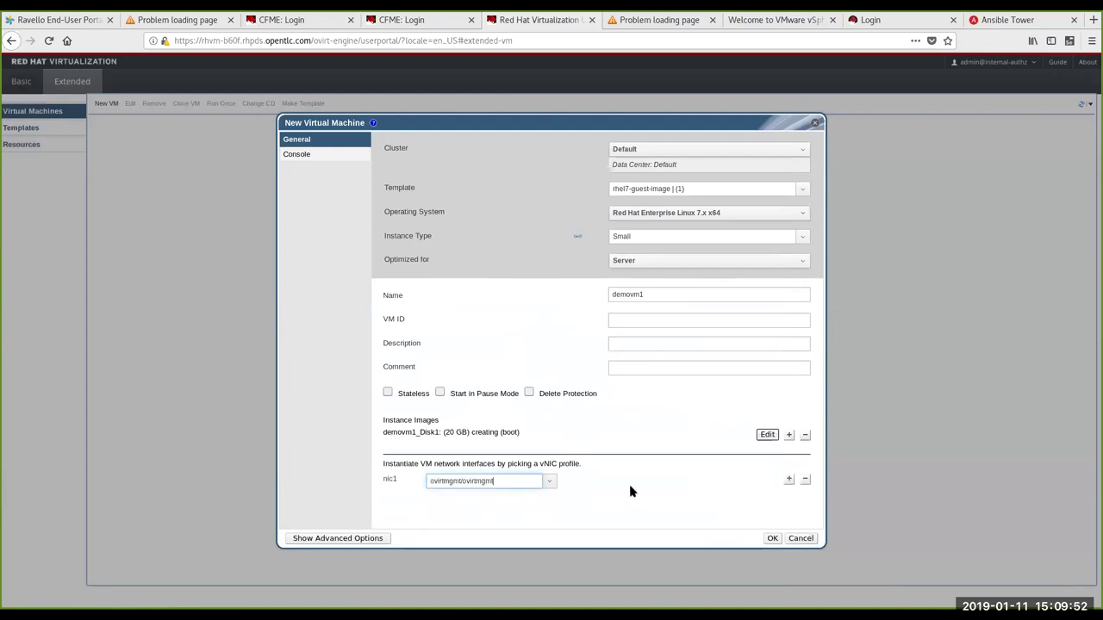
click(772, 538)
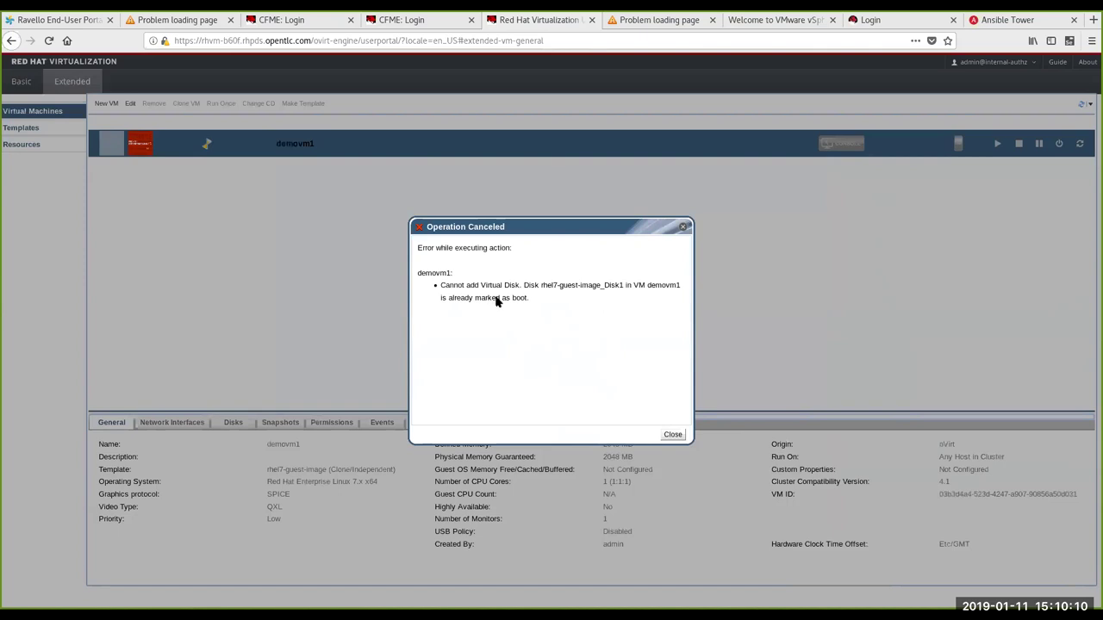
click(673, 435)
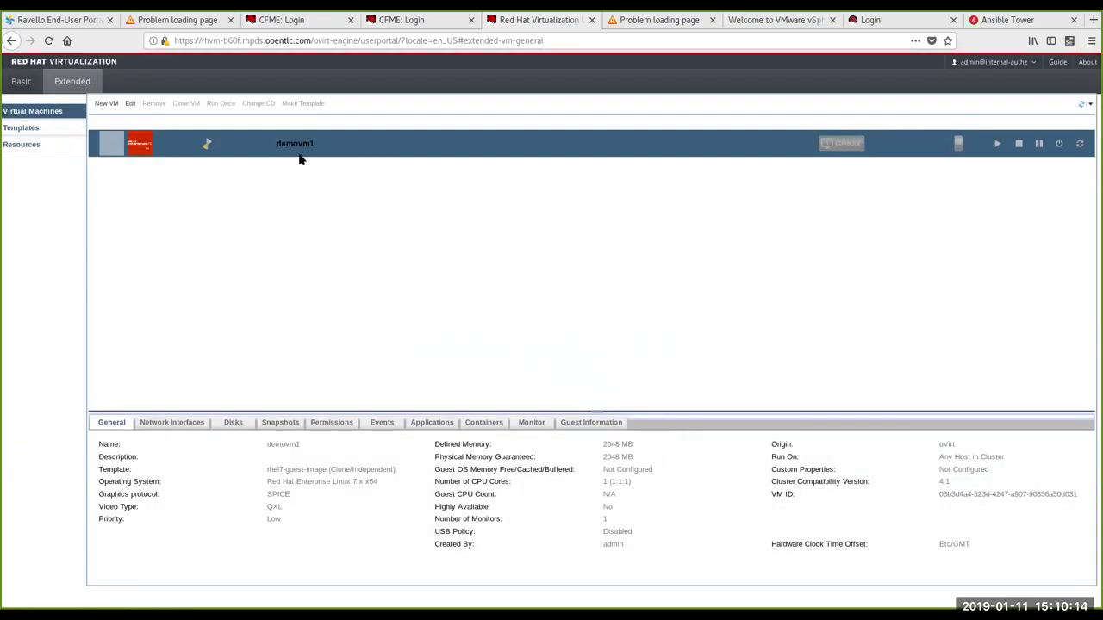
Step: Review demovm1's general details once the Operation Canceled error is gone
mouse_move(209, 144)
Step: Open the 2RHV-M manager from the Ravello apps page and accept its certificate exception
click(86, 20)
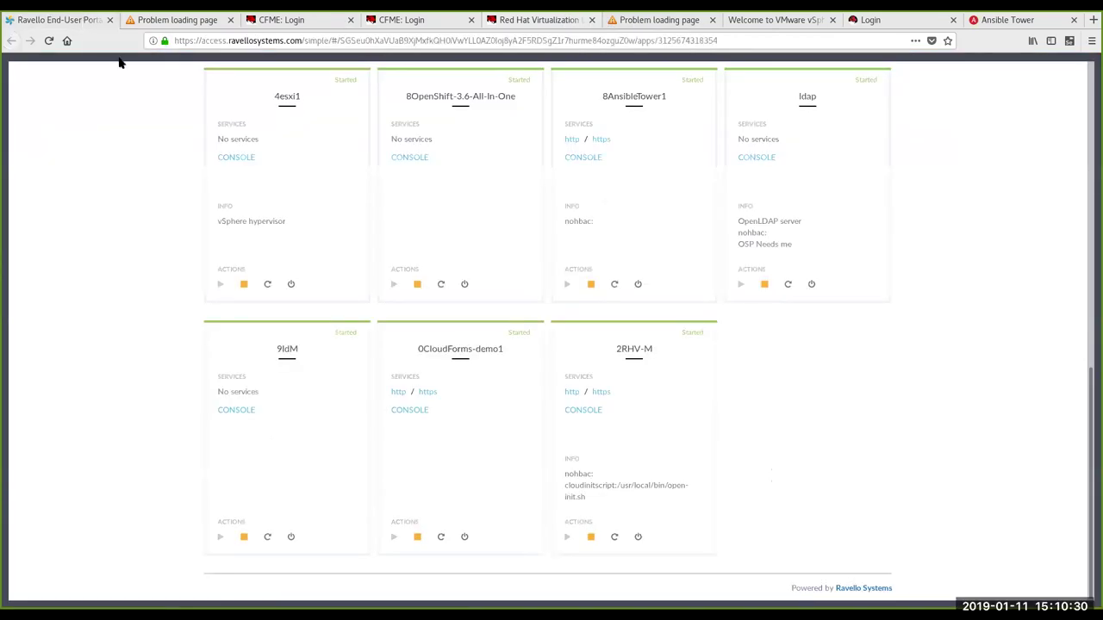
scroll(556, 228, up, 5)
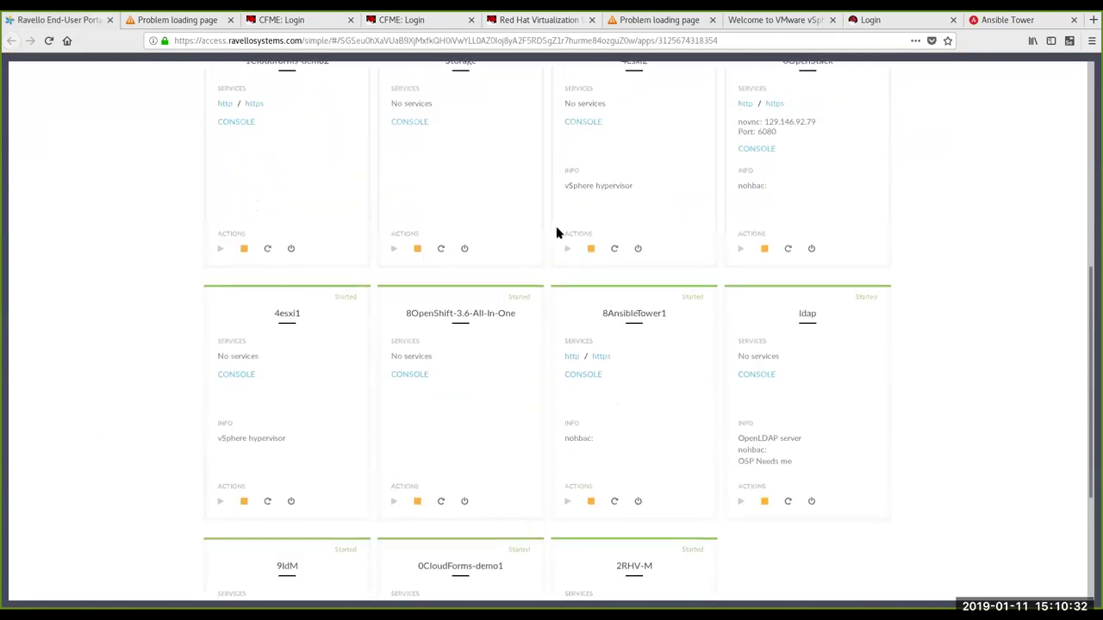
scroll(556, 232, up, 4)
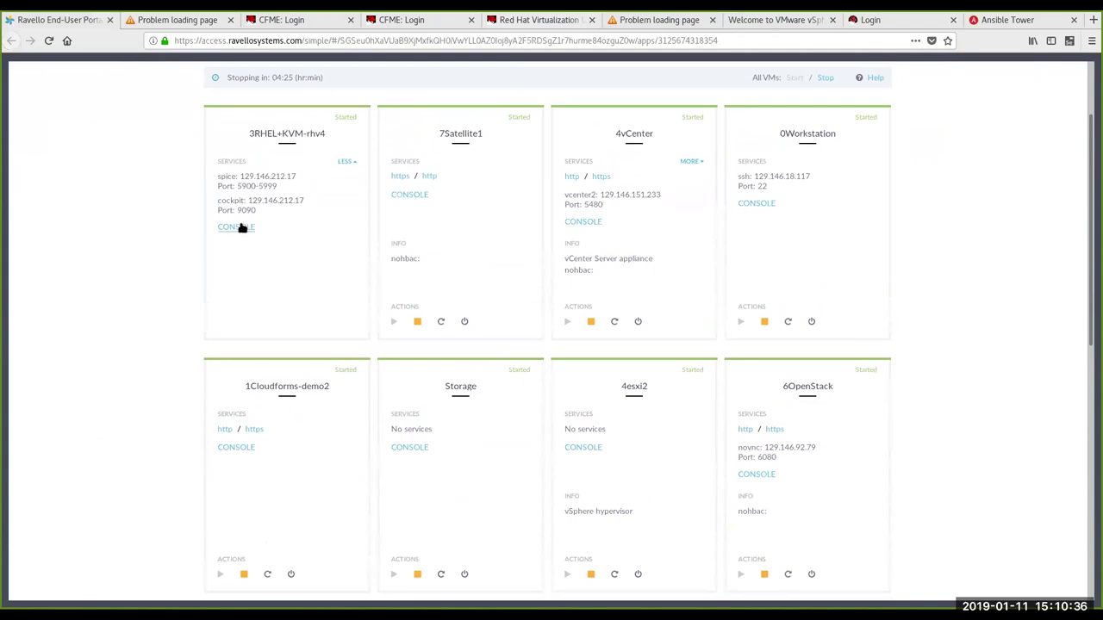
scroll(343, 213, down, 1)
scroll(342, 214, down, 7)
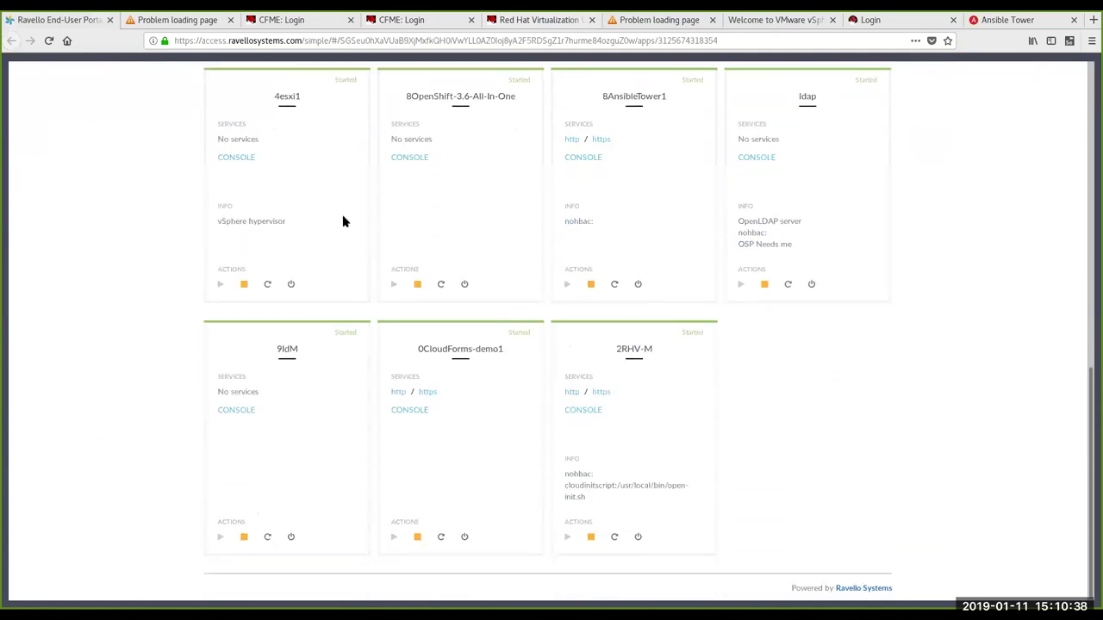
click(600, 391)
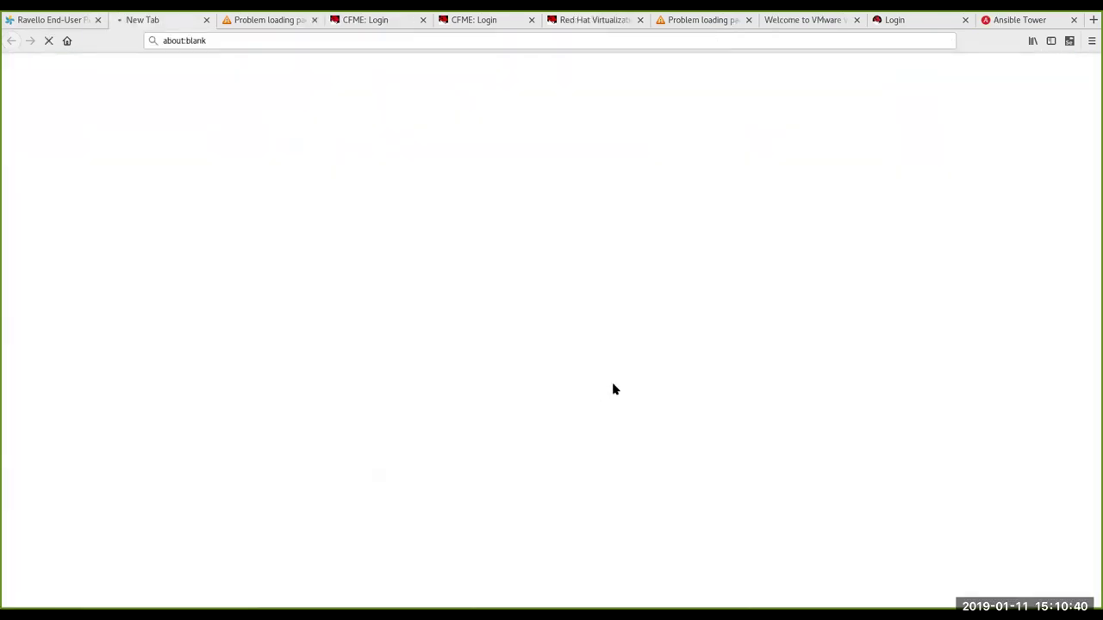
click(748, 389)
click(716, 567)
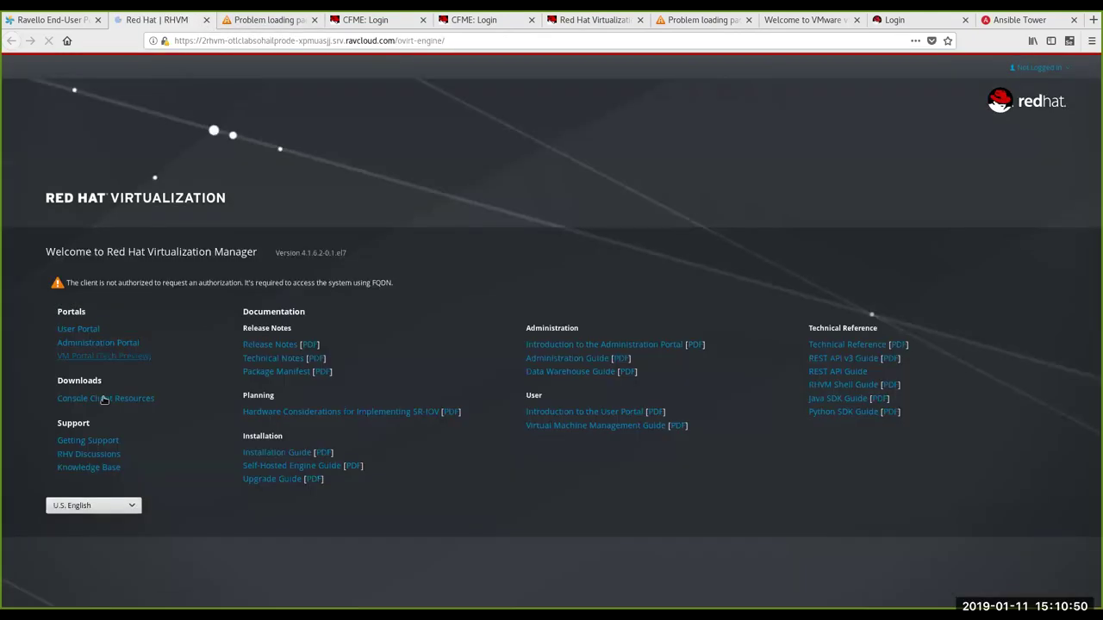
Step: Open the Administration Portal, then bring up demovm1's actions in the user portal
click(93, 344)
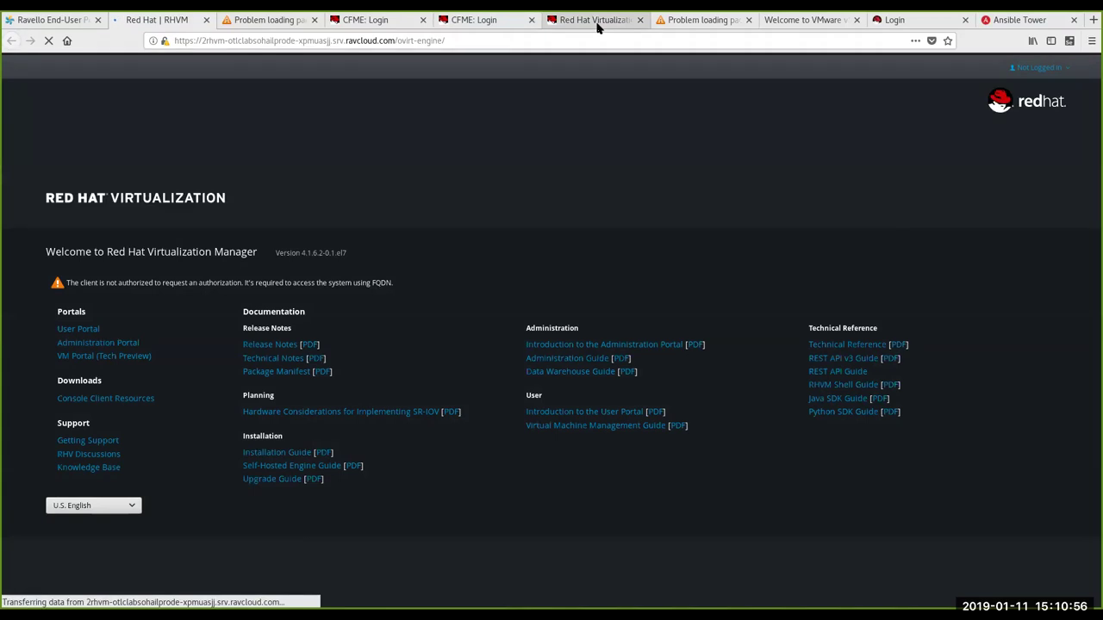
click(601, 20)
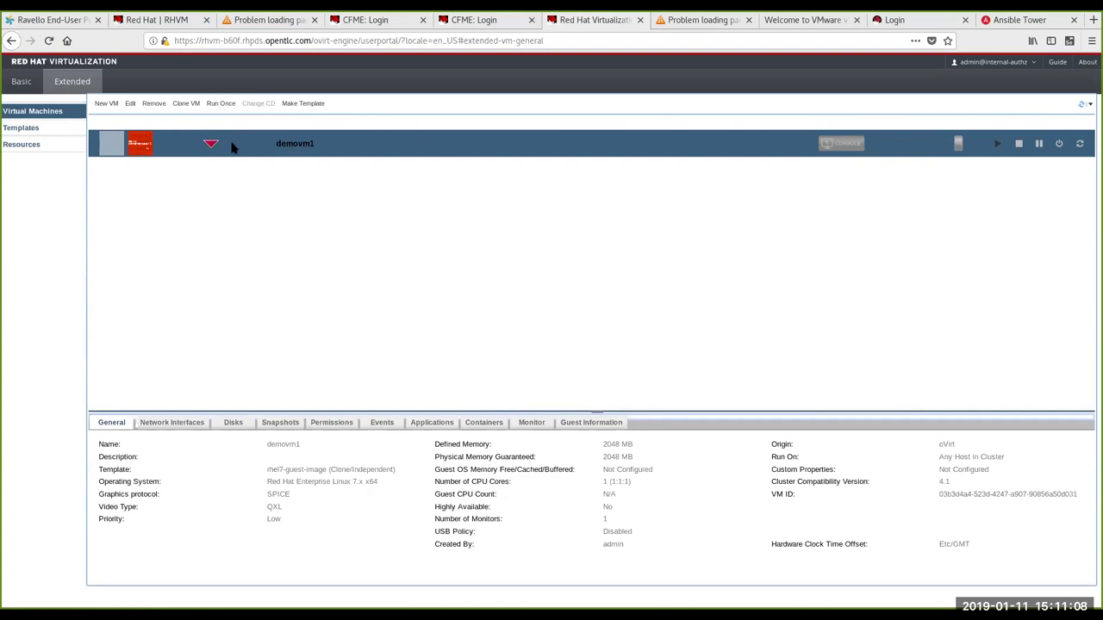
right_click(250, 144)
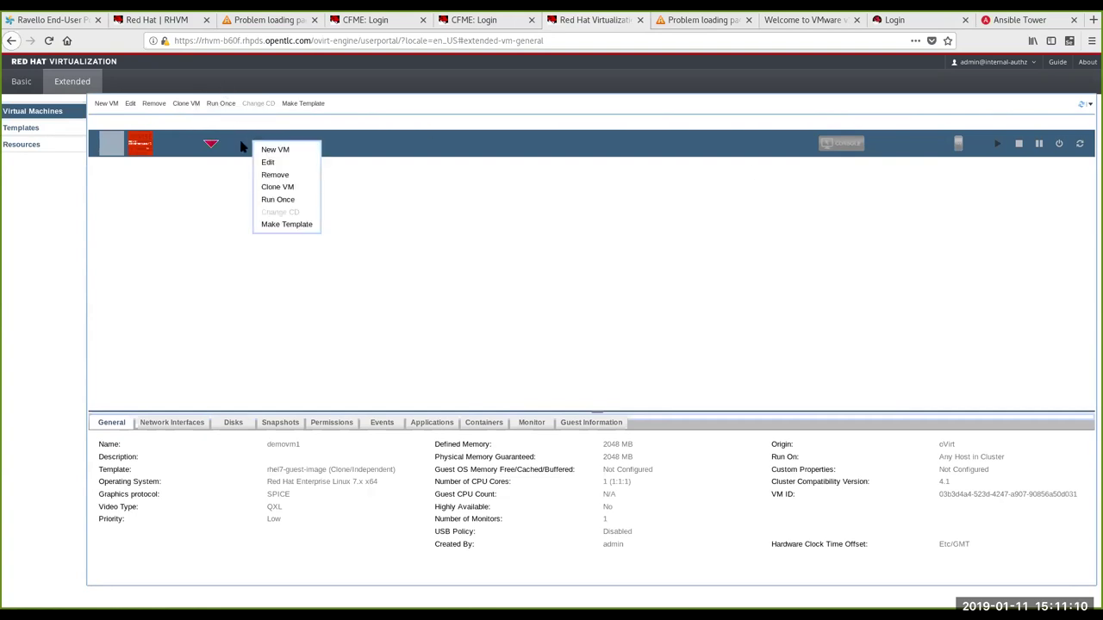
Step: Dismiss demovm1's actions menu and open its console
click(232, 146)
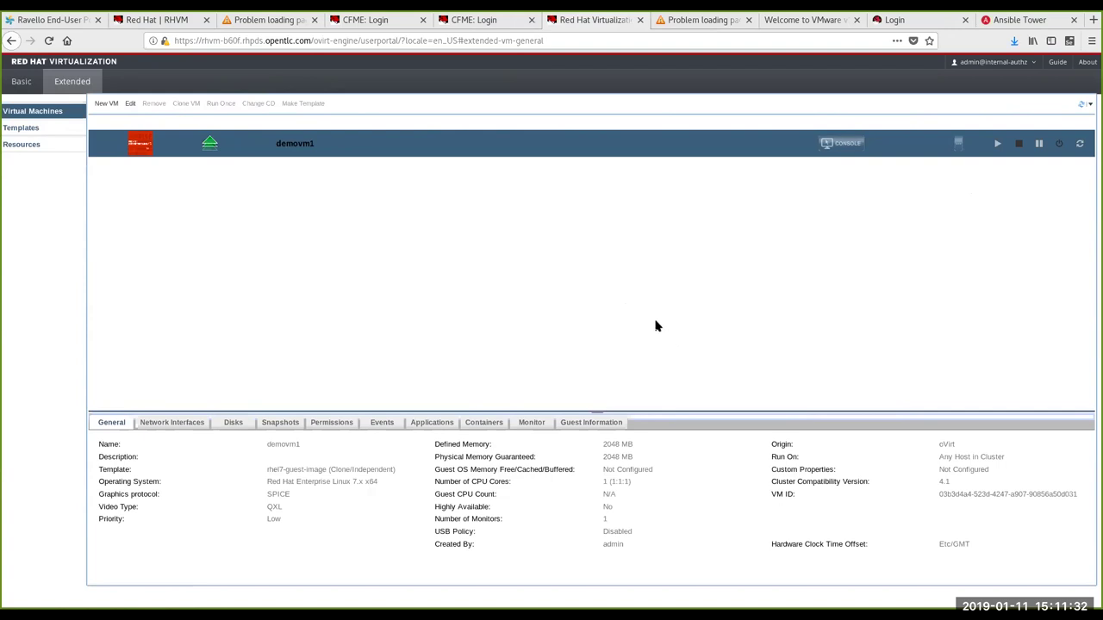
click(849, 148)
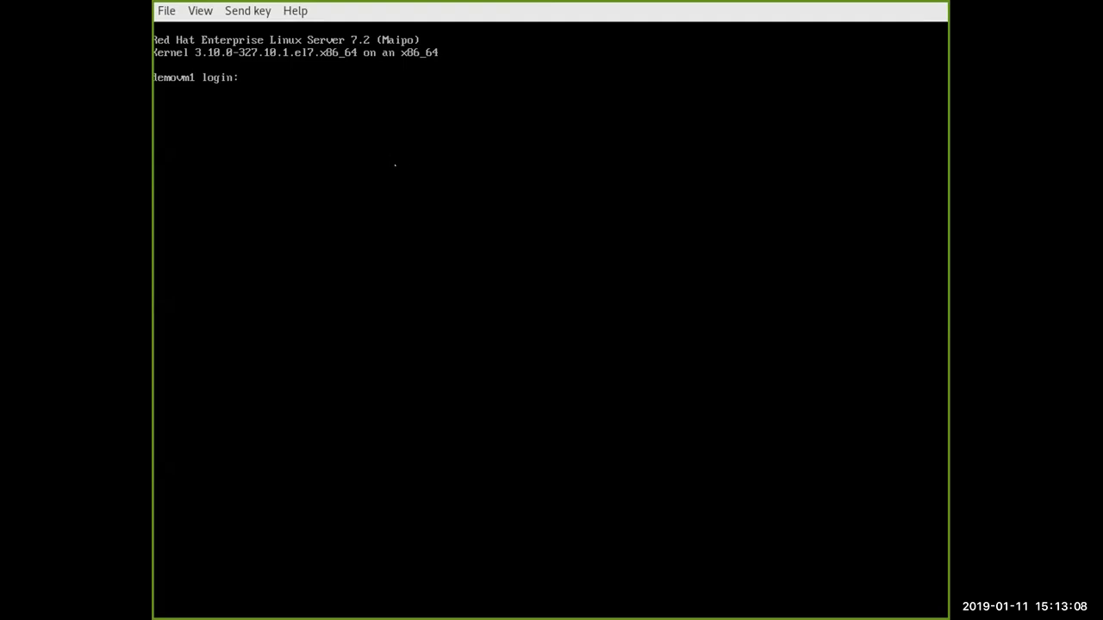
Step: Attempt root logins at demovm1's console, then move to the CloudForms login page
text(root)
key(Return)
text(root)
key(Return)
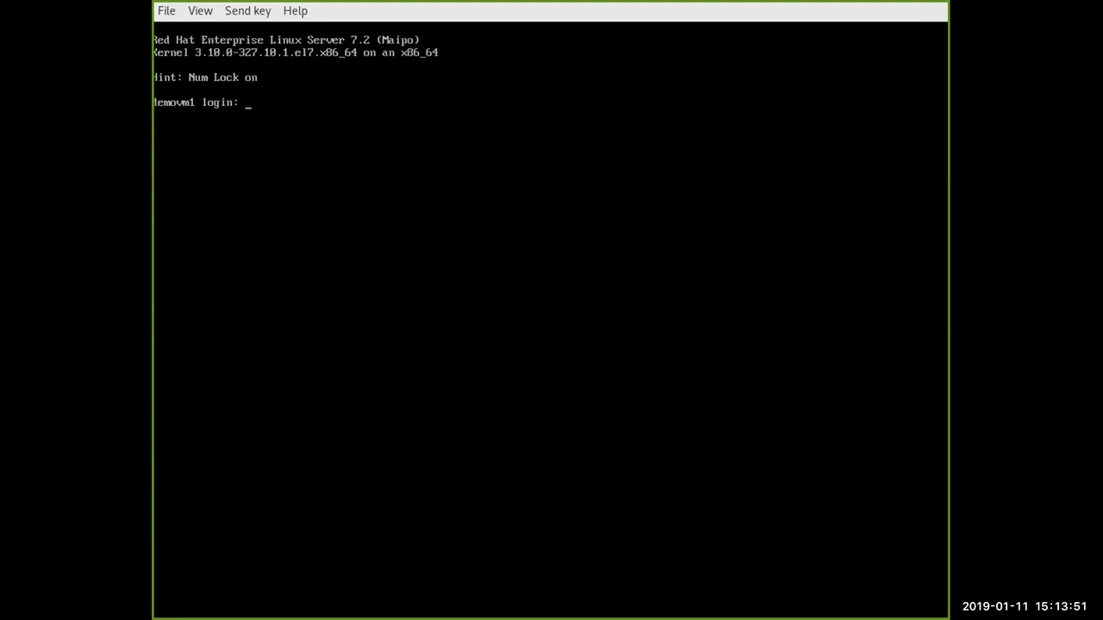
text(oot)
key(Return)
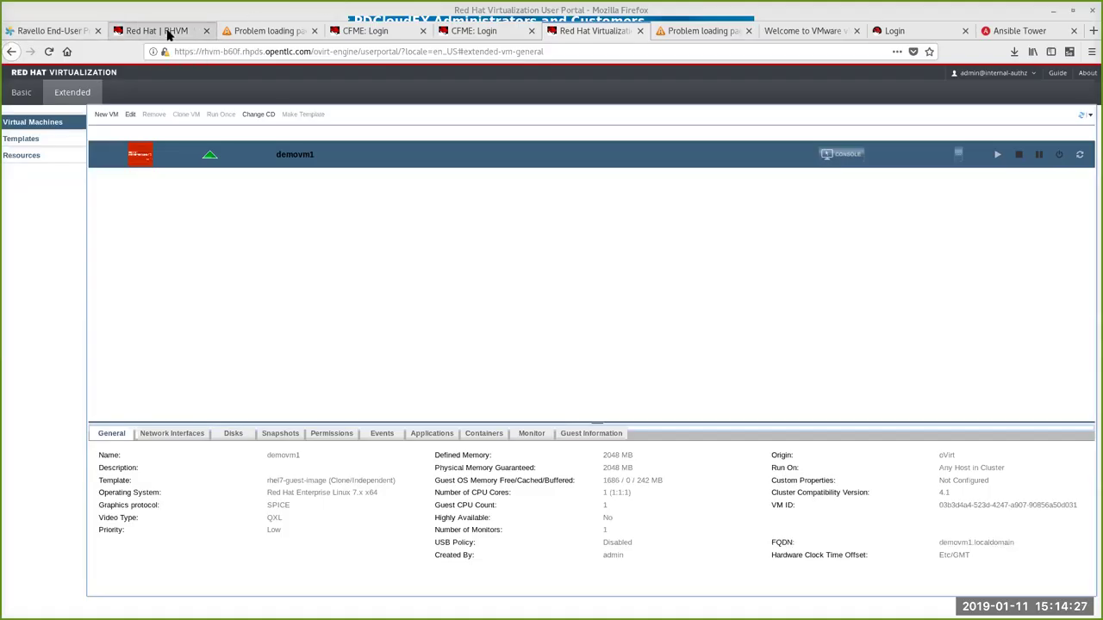
click(377, 35)
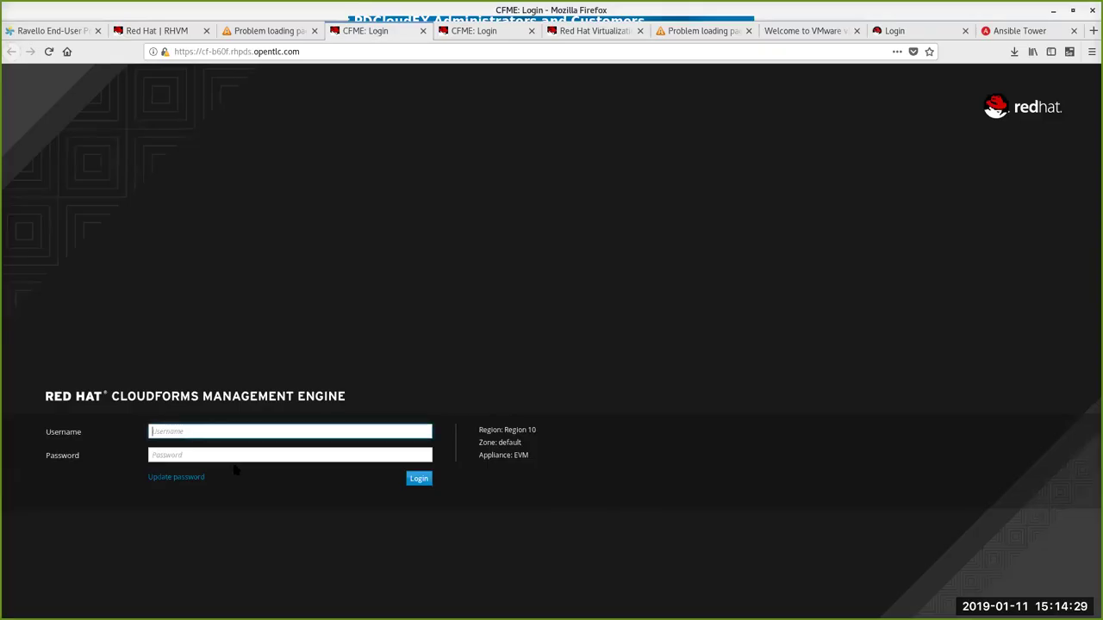
Step: Log into CloudForms with the admin username and password, declining to save the login
text(admin)
key(Tab)
text(r3dh4t1!)
key(Return)
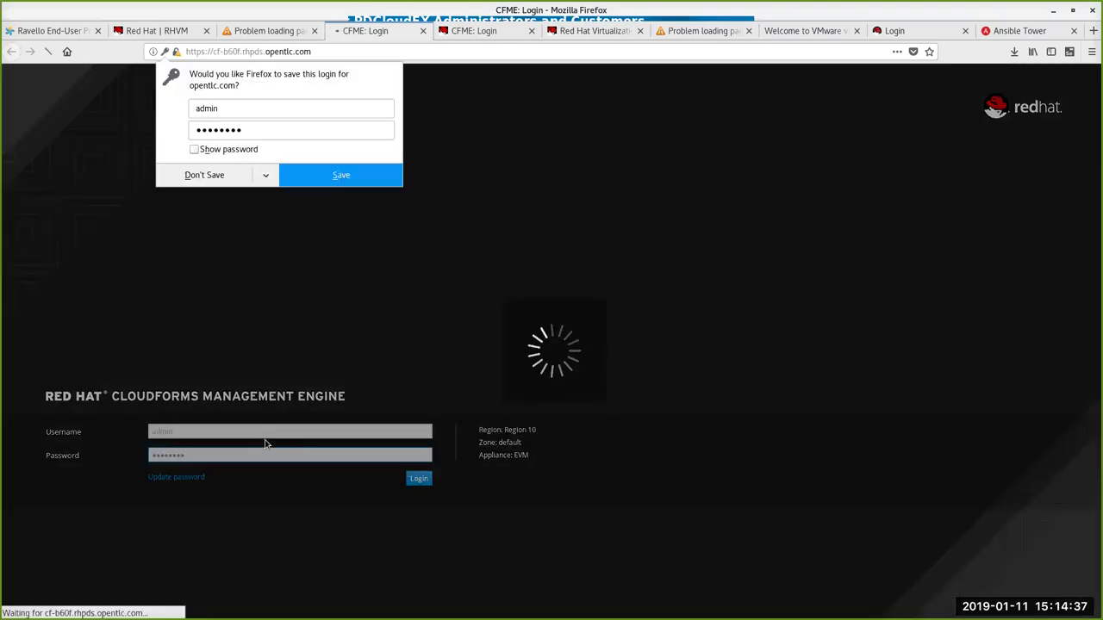
click(203, 176)
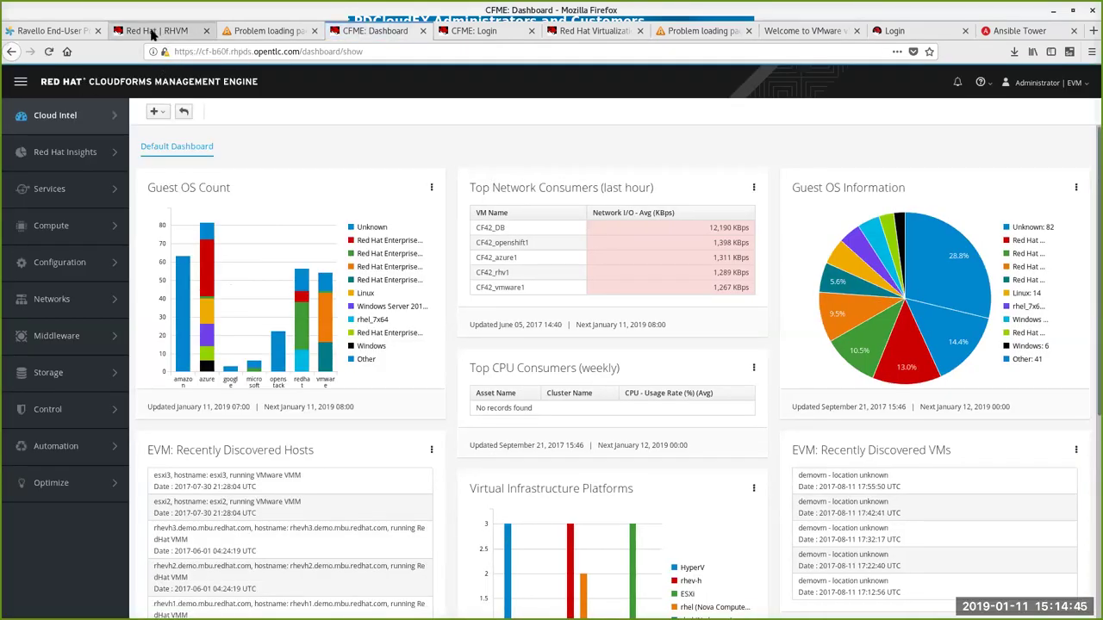
Step: Visit the RHV Administration Portal, then sign out of the RHV User Portal
click(150, 31)
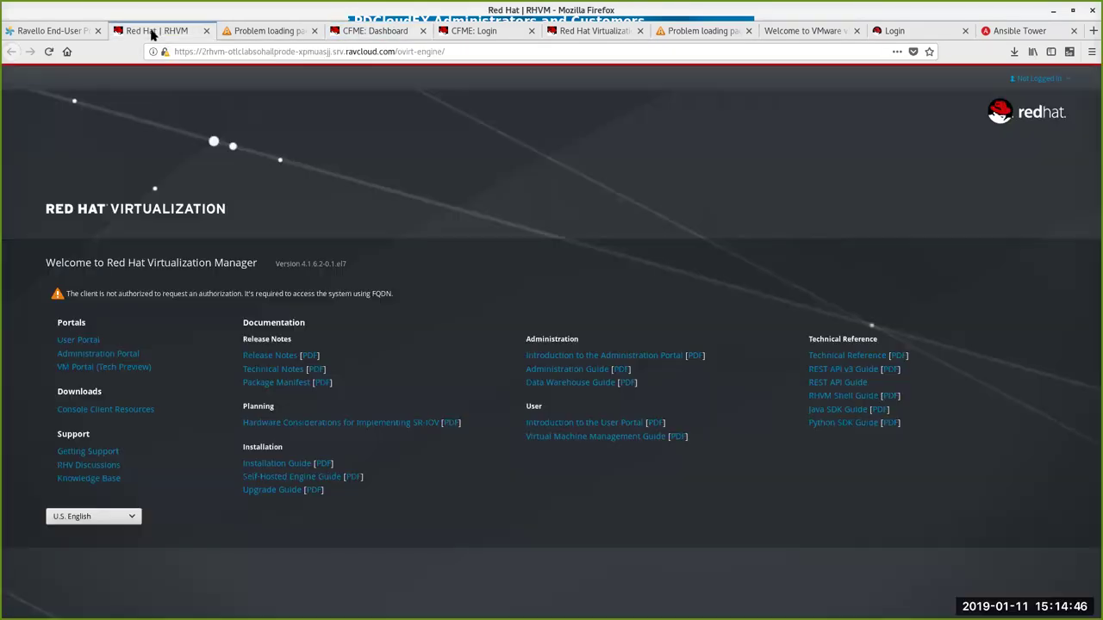
click(91, 355)
click(92, 356)
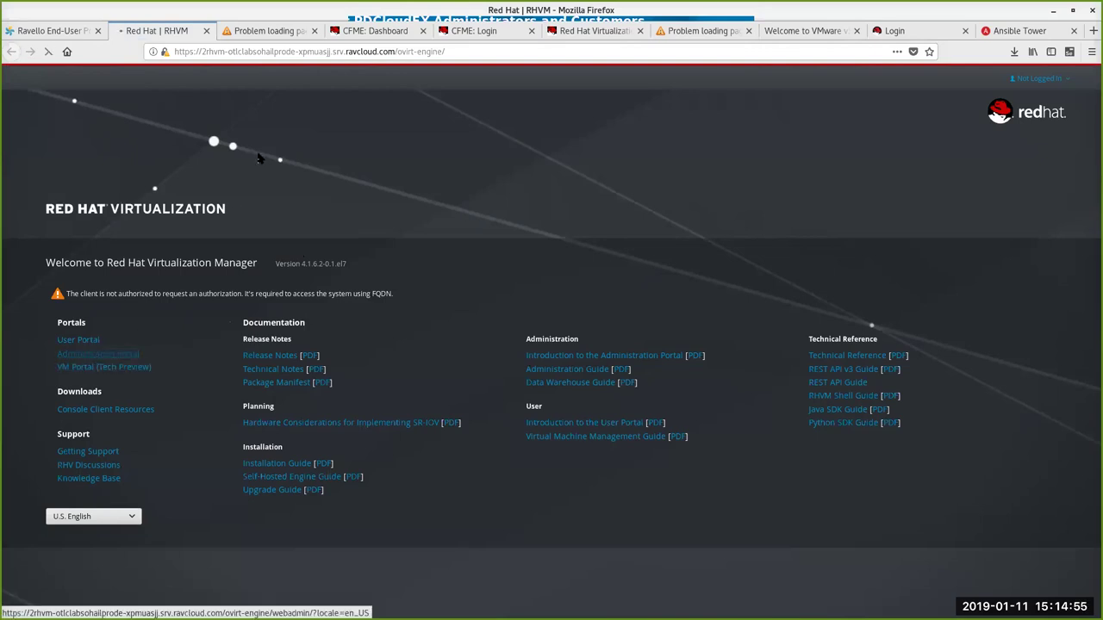
click(595, 30)
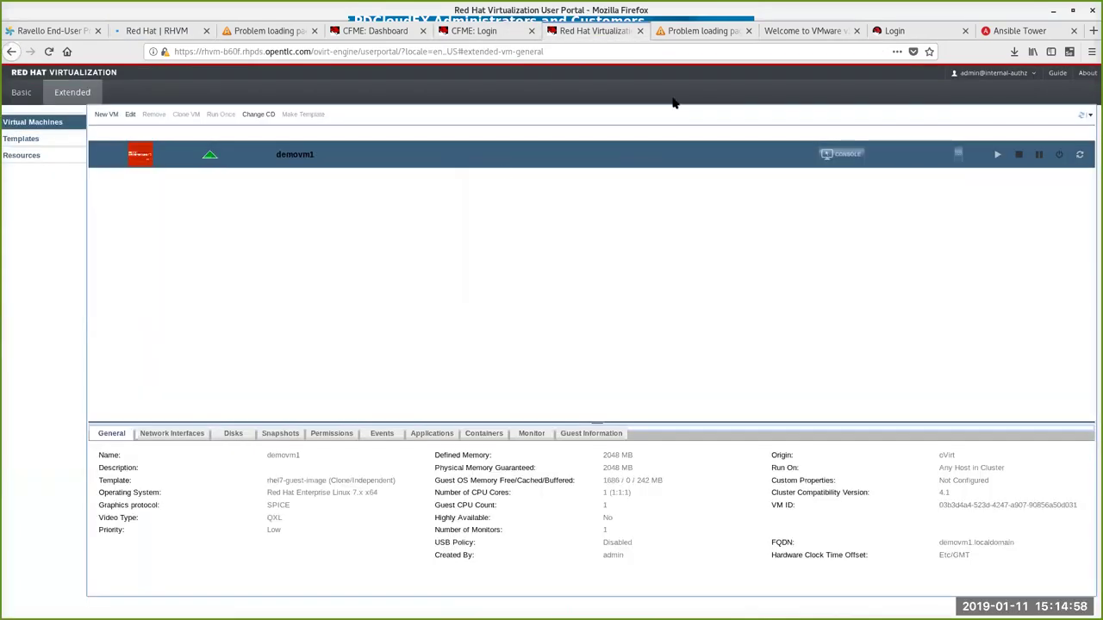
click(989, 74)
click(970, 102)
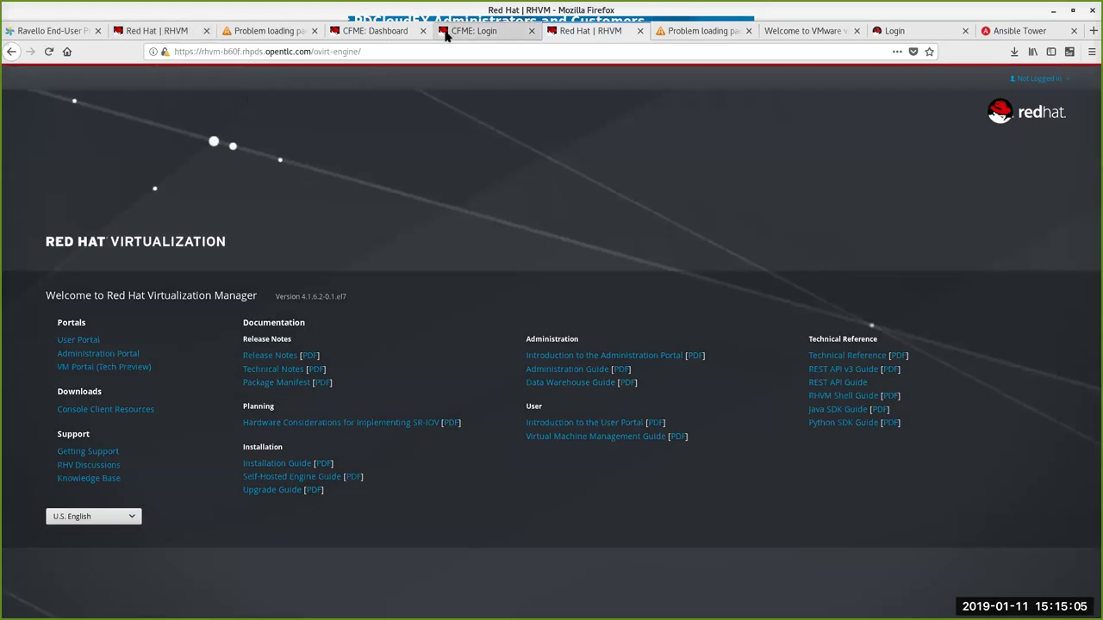
Step: Enter the Administration Portal, list its three virtual machines, then show the Data Centers page
click(115, 355)
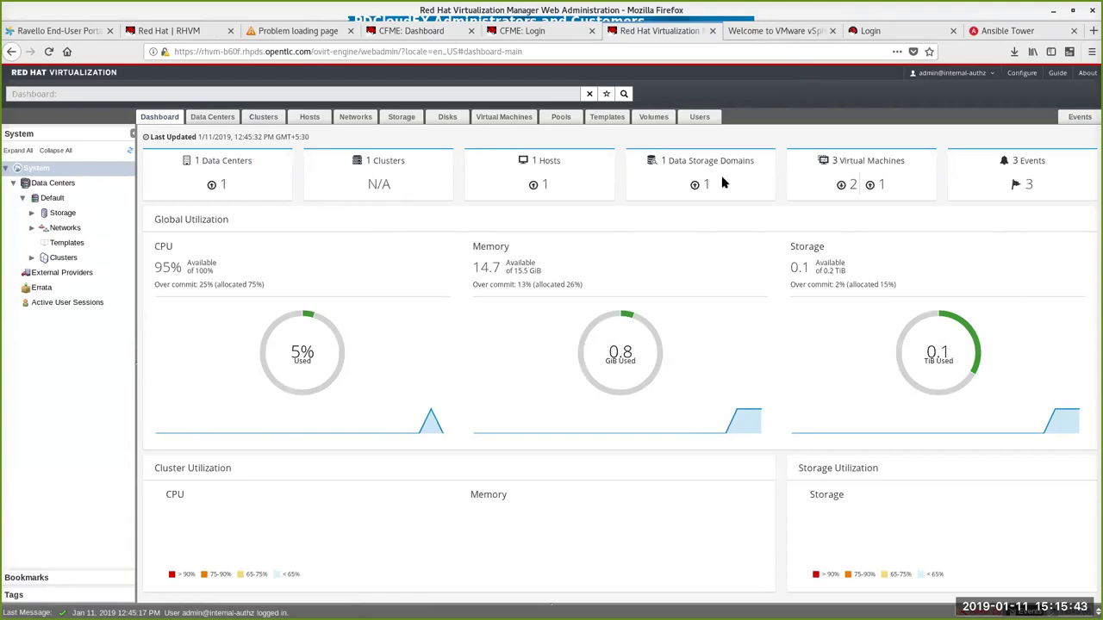
click(874, 163)
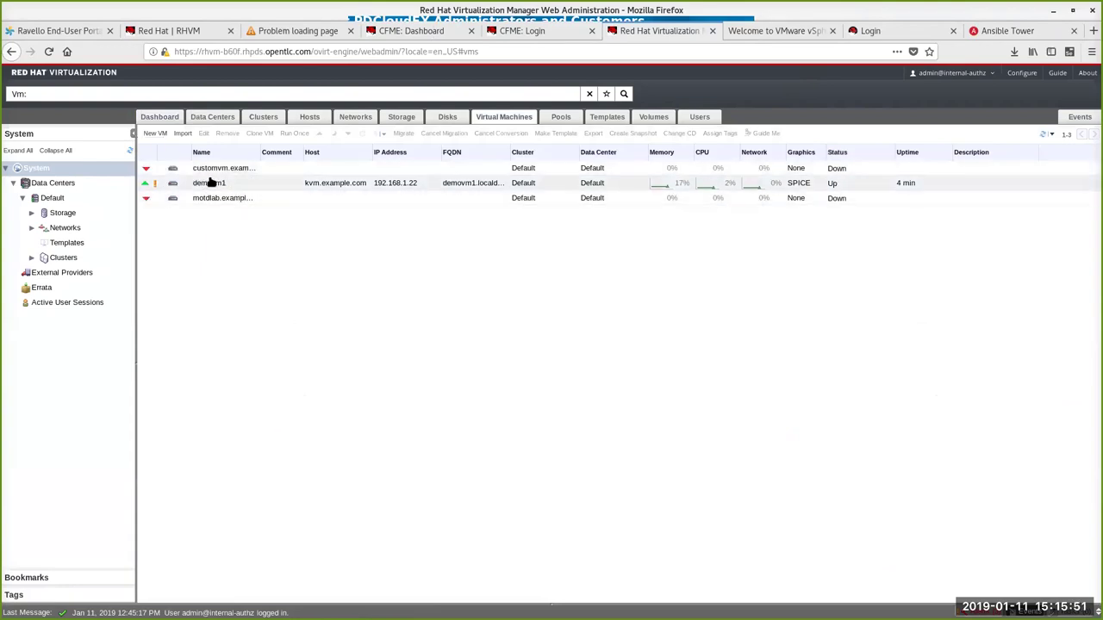
mouse_move(155, 185)
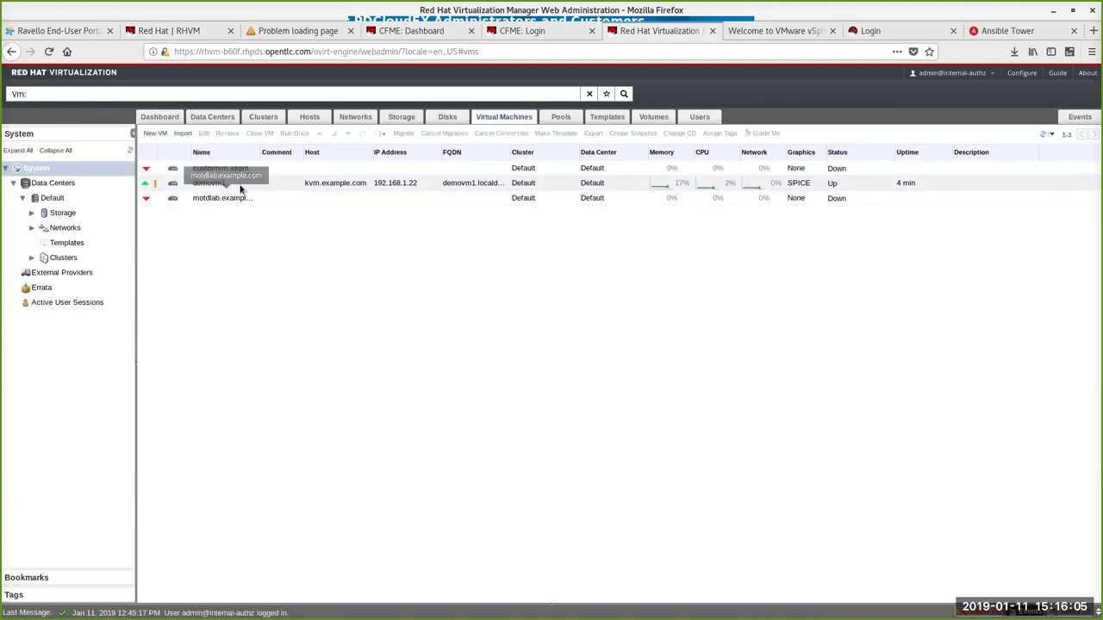
click(38, 187)
Step: Expand the System tree and browse the export00 and iso00 storage domains
click(16, 153)
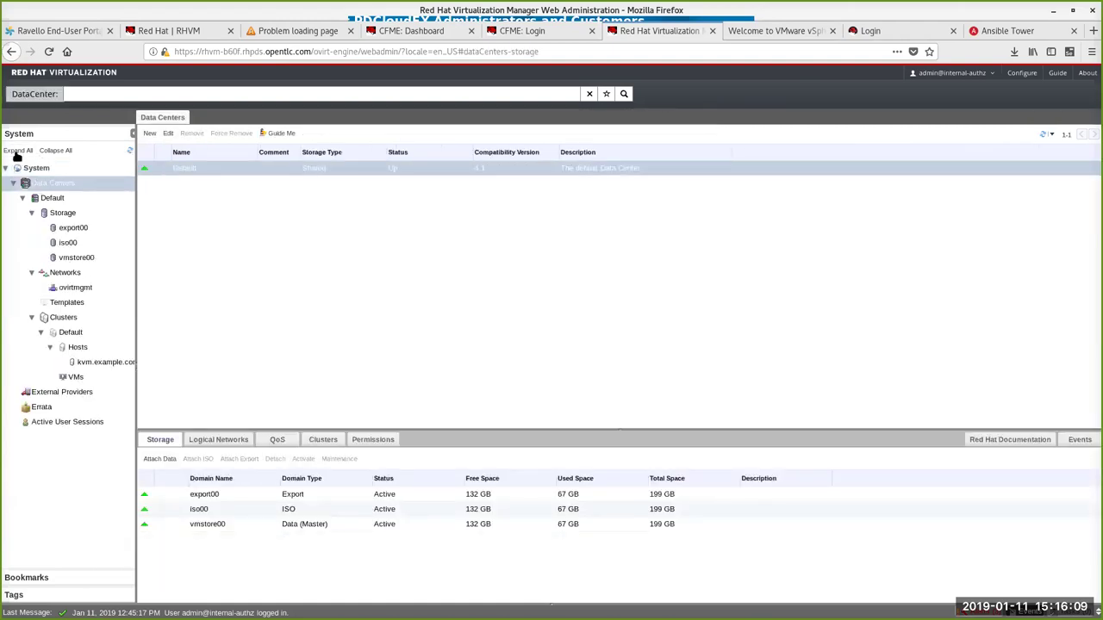
click(74, 231)
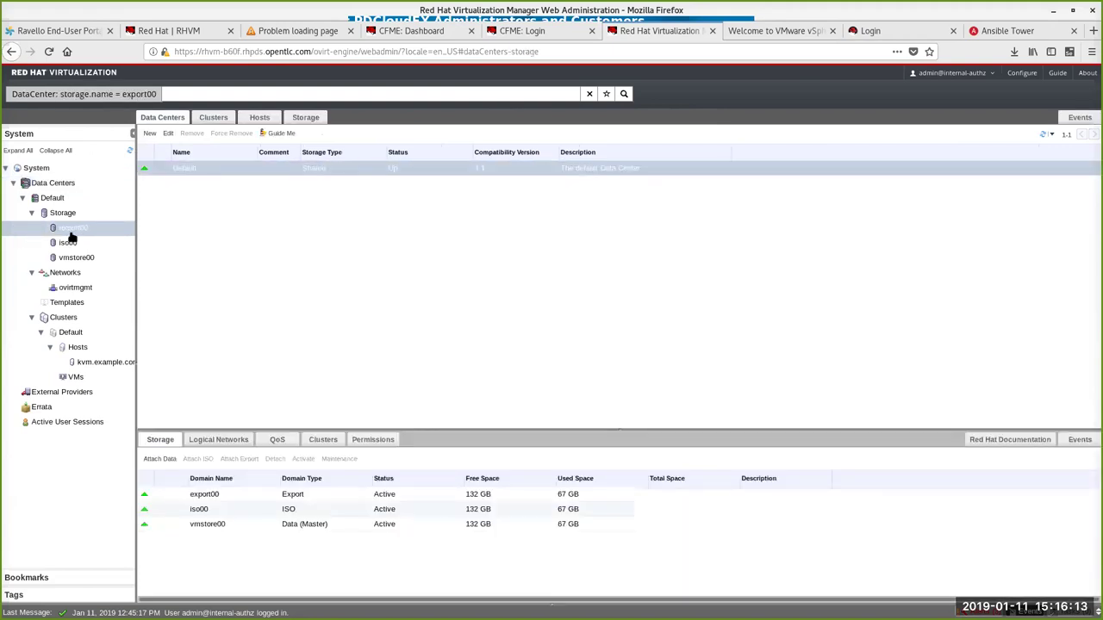
click(68, 244)
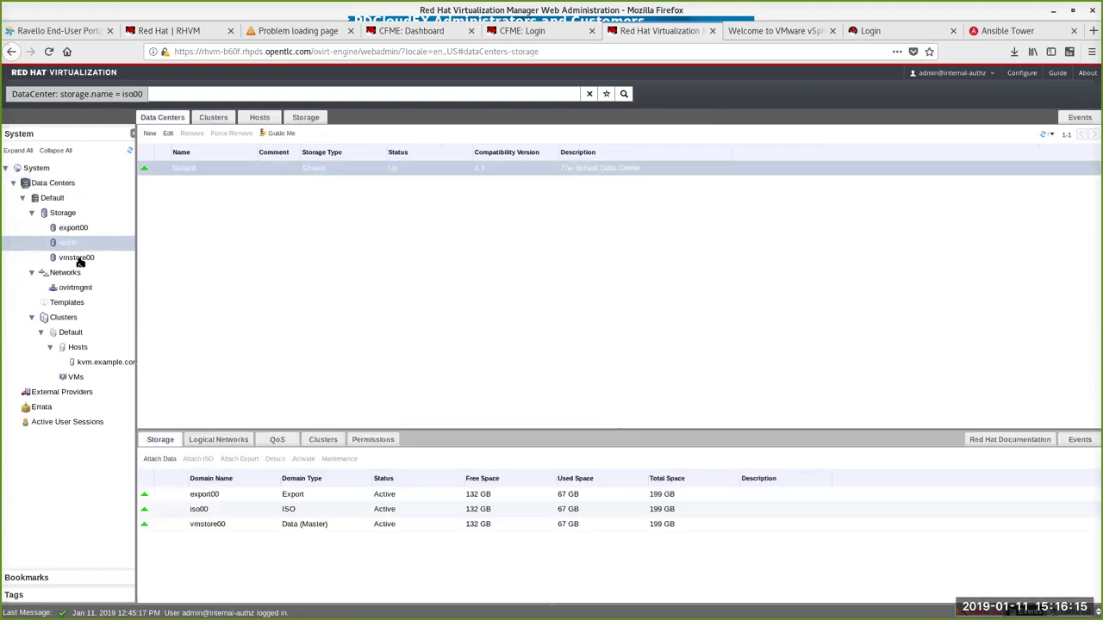
click(78, 258)
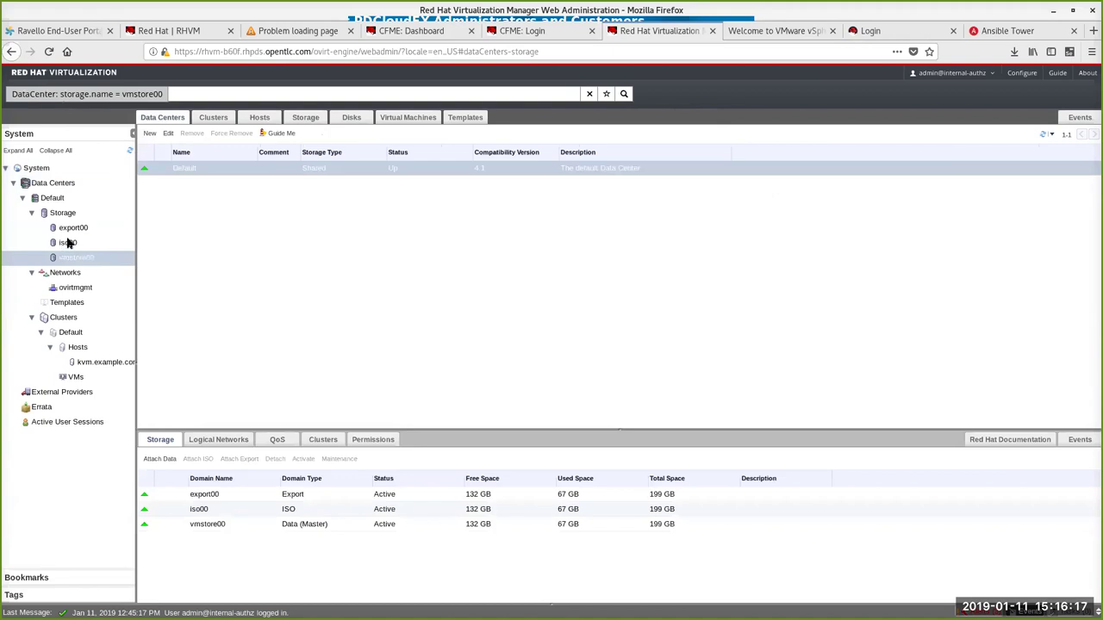
click(68, 244)
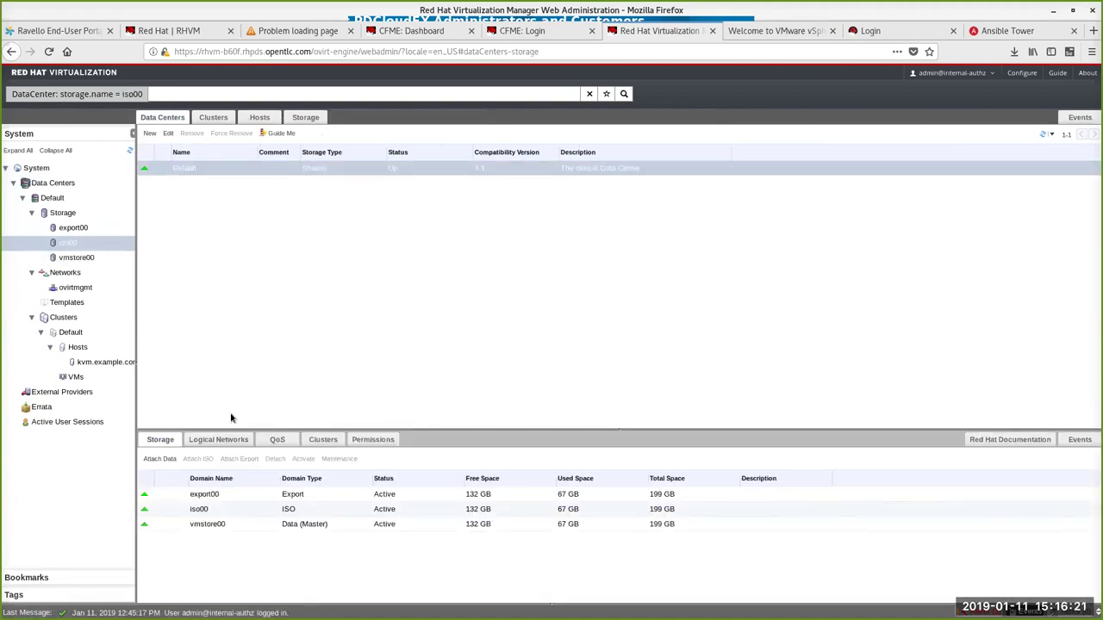
click(76, 228)
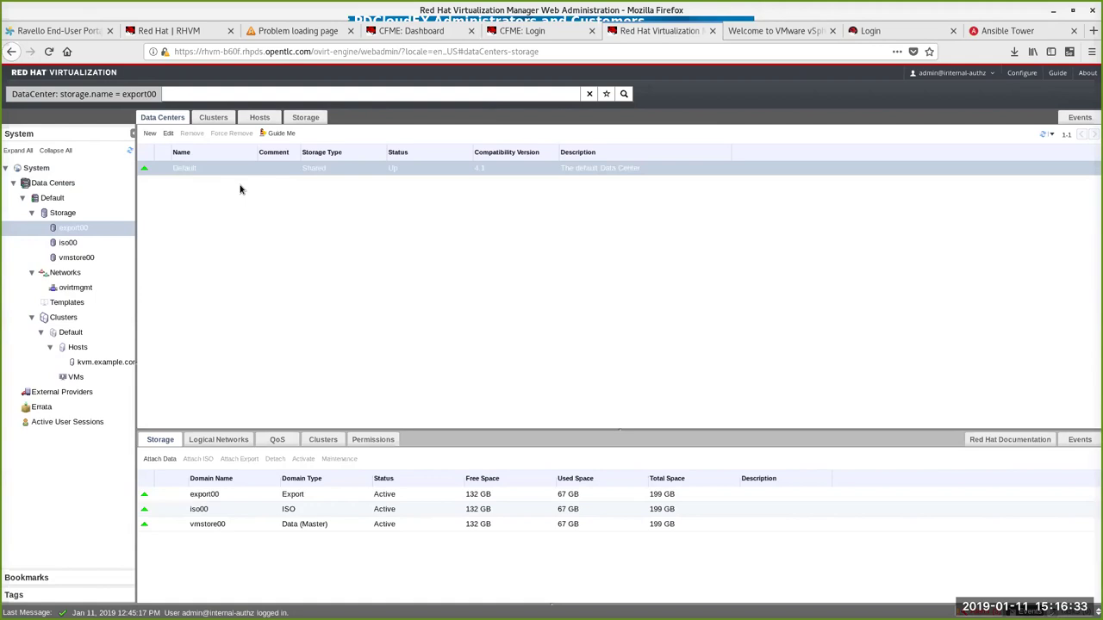
Step: Open vmstore00, then the Default data center's Networks list and the ovirtmgmt network
click(82, 258)
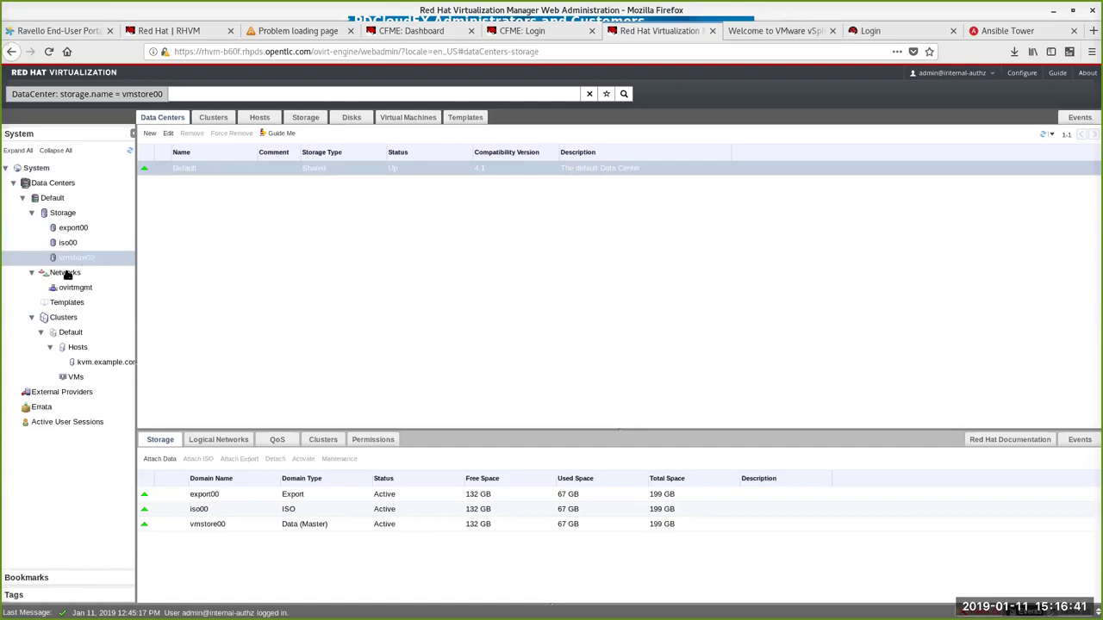
click(69, 274)
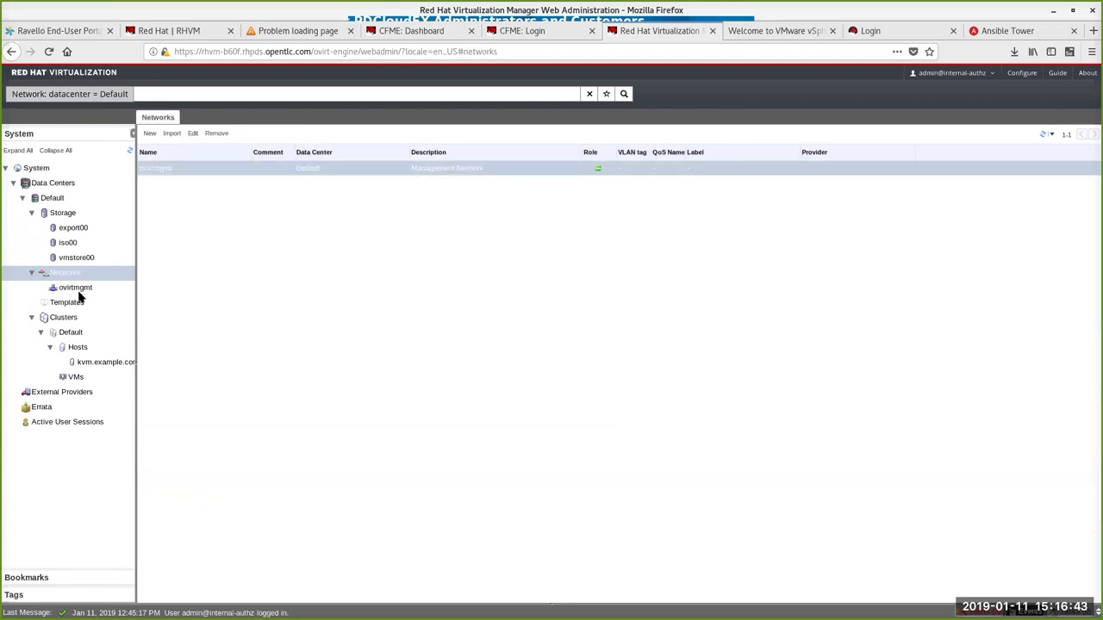
click(73, 291)
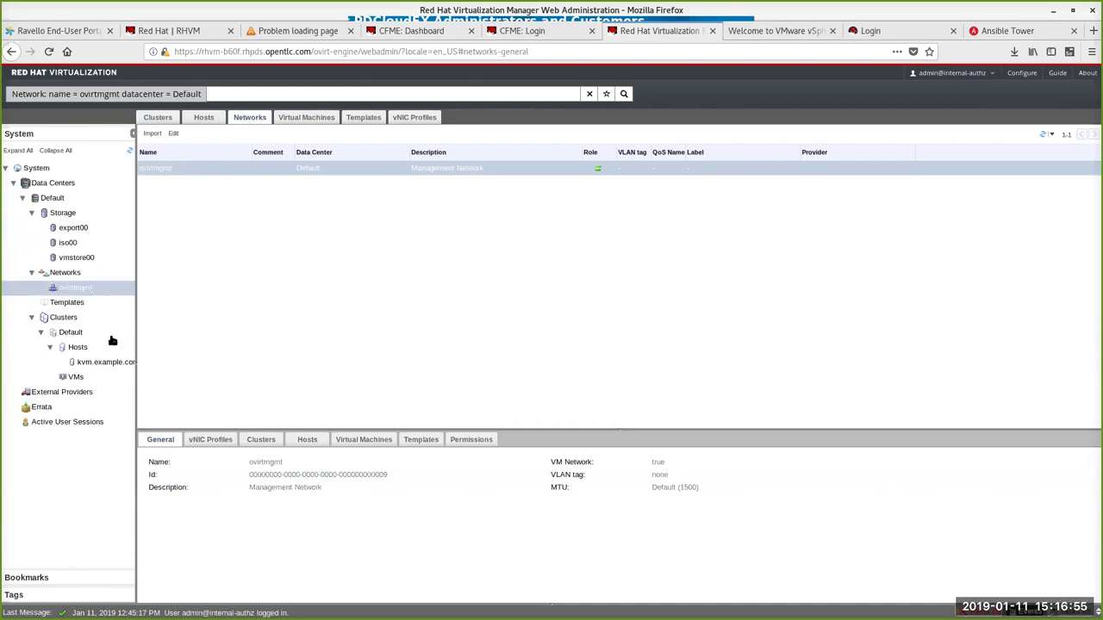
Step: Open host kvm.example.com from the Default cluster and view its networks
click(76, 347)
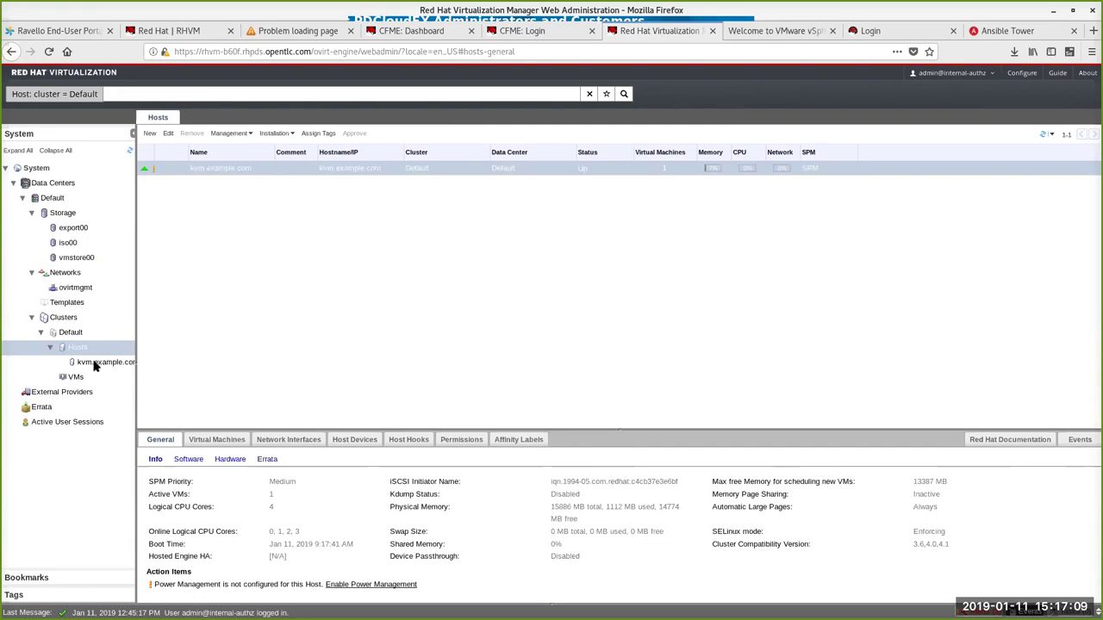
click(95, 365)
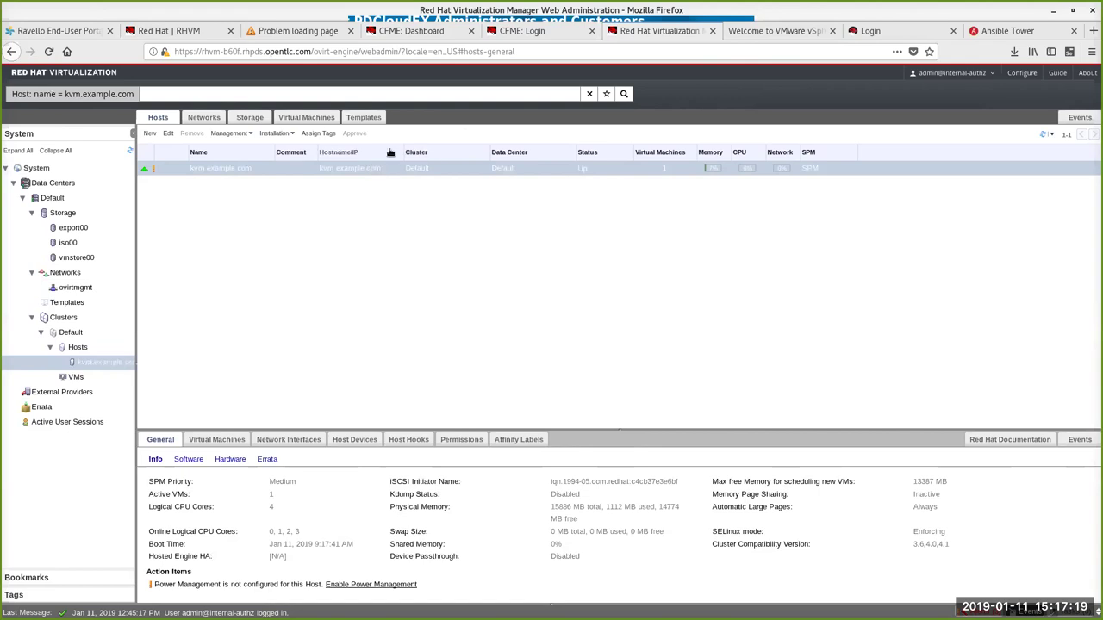
click(215, 117)
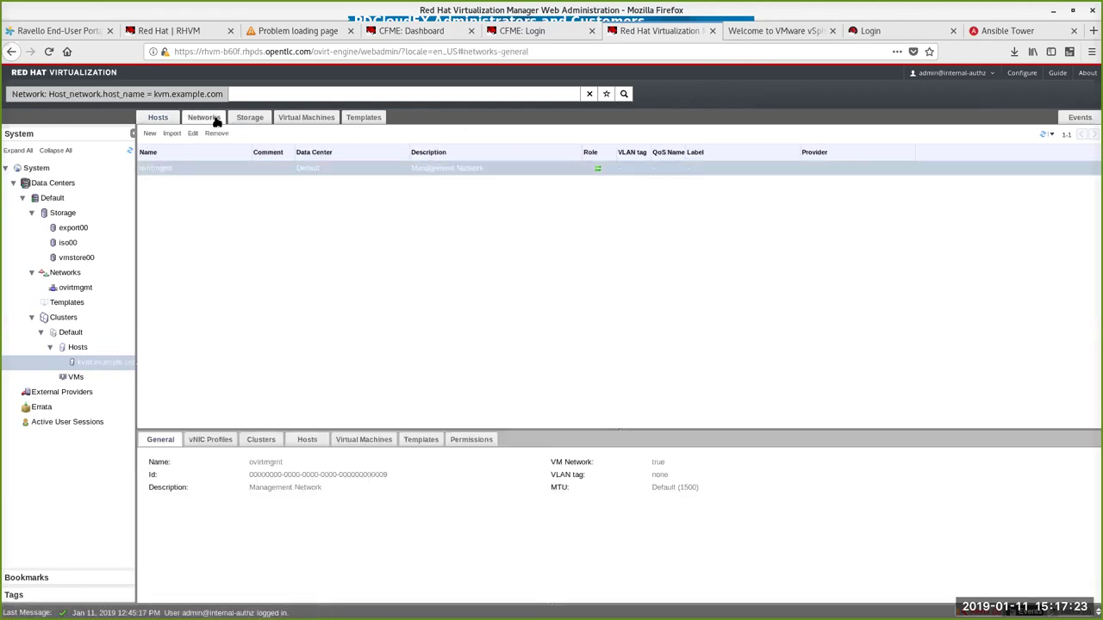
Step: List kvm.example.com's virtual machines, view demovm1, and open the New Virtual Machine dialog
click(308, 117)
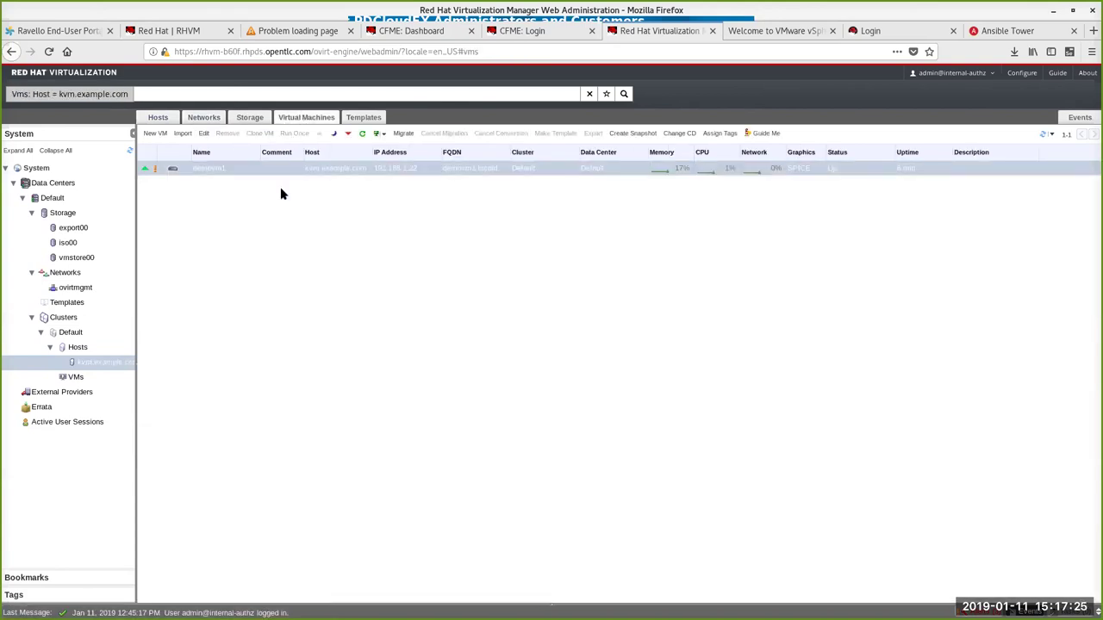
click(204, 171)
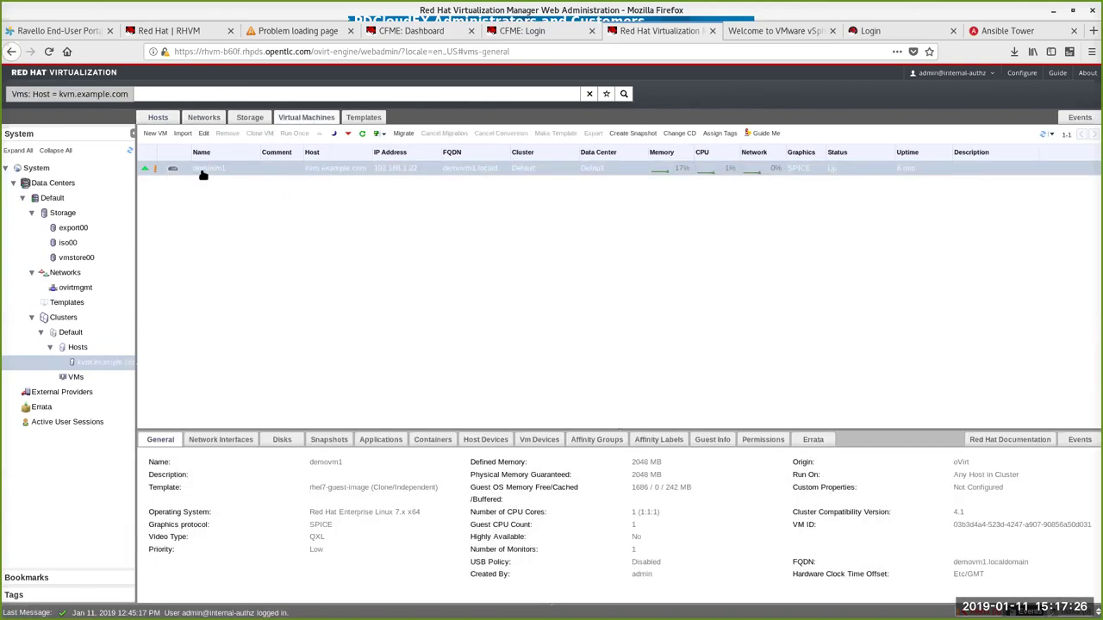
click(154, 134)
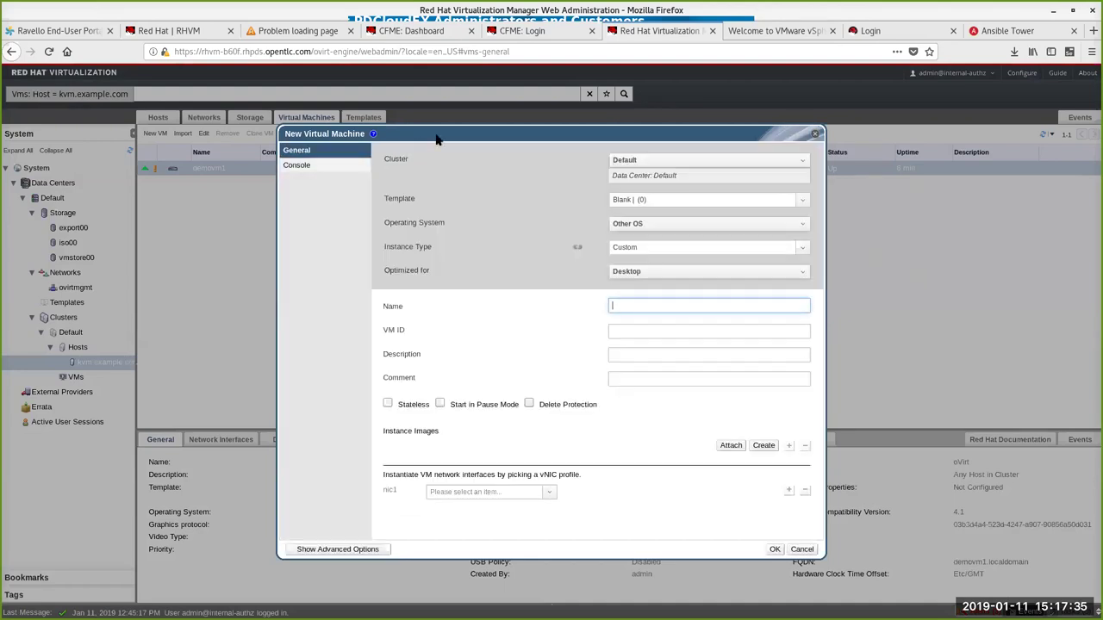
Step: Set the new VM's operating system to Linux and instance type to Small
click(677, 226)
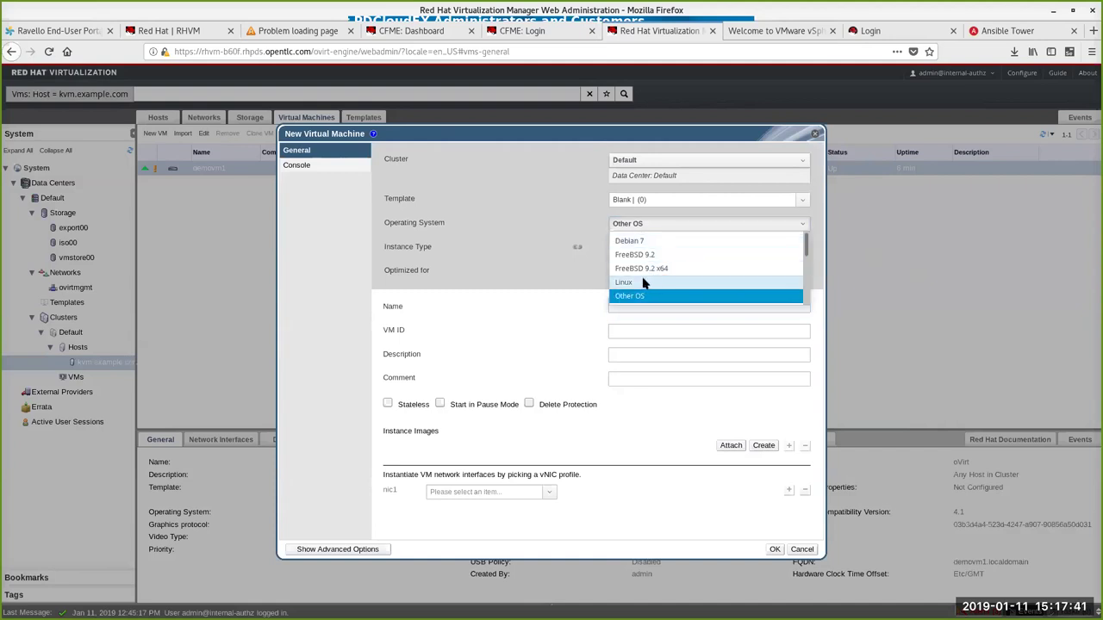
click(643, 284)
click(665, 250)
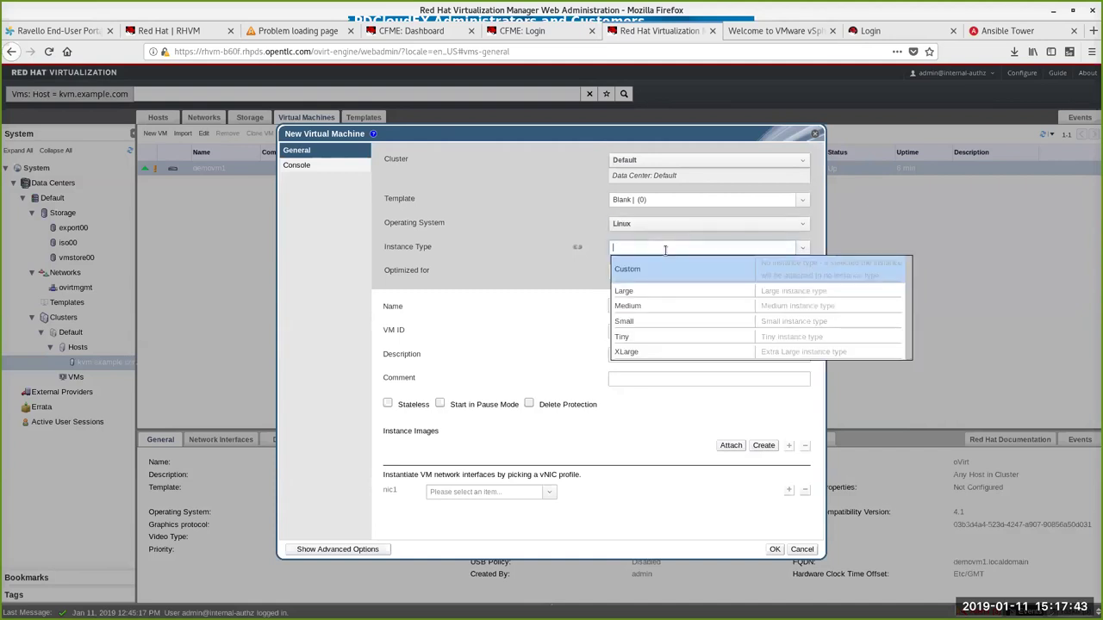
click(655, 319)
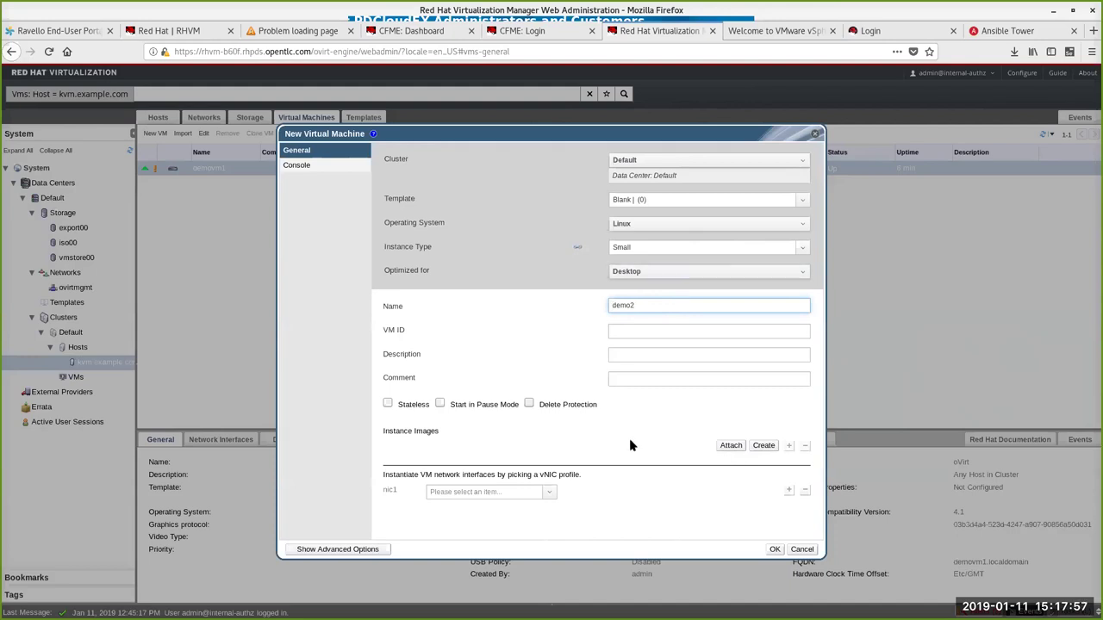
Step: Add a new 20 GB non-bootable disk, demo2_Disk1, to the VM
click(766, 448)
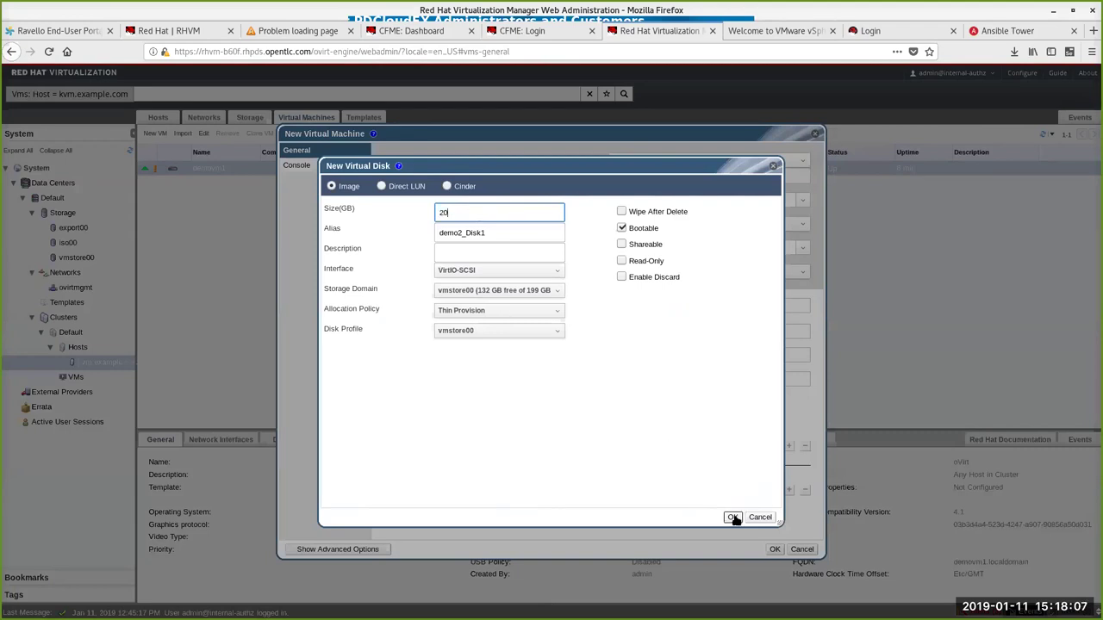
click(621, 228)
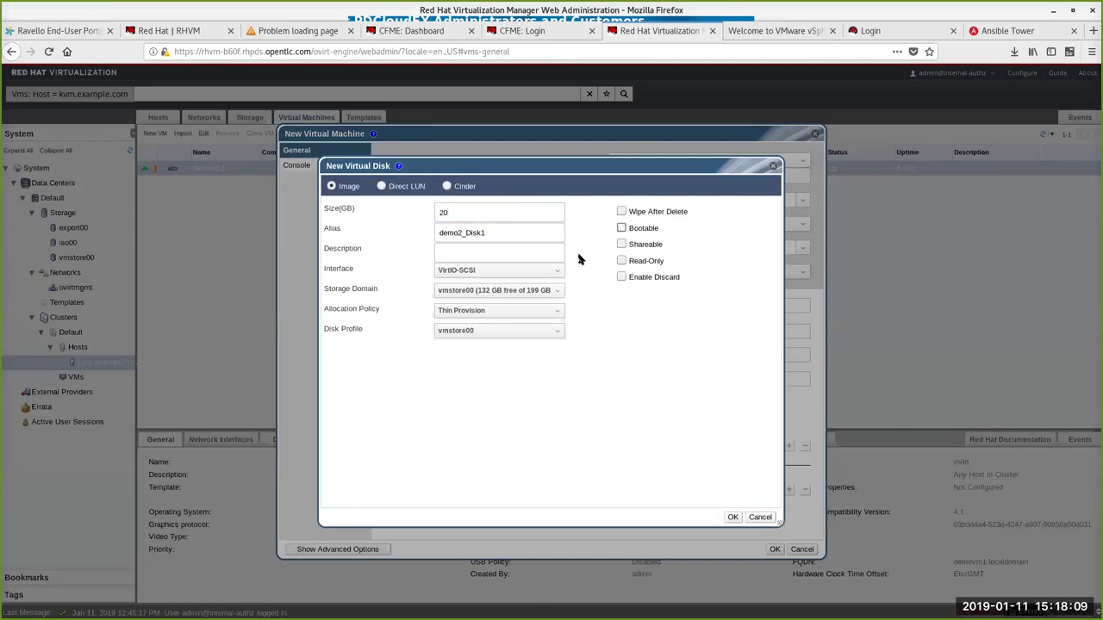
click(733, 518)
click(733, 517)
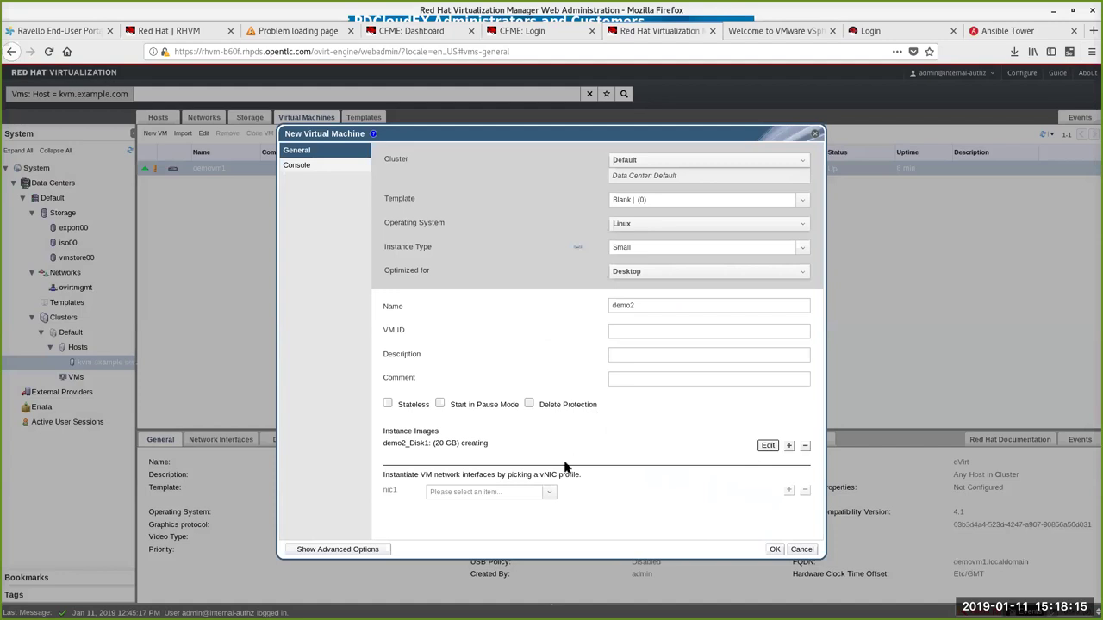
Step: Attach nic1 to ovirtmgmt and show the advanced options on the General settings
click(542, 492)
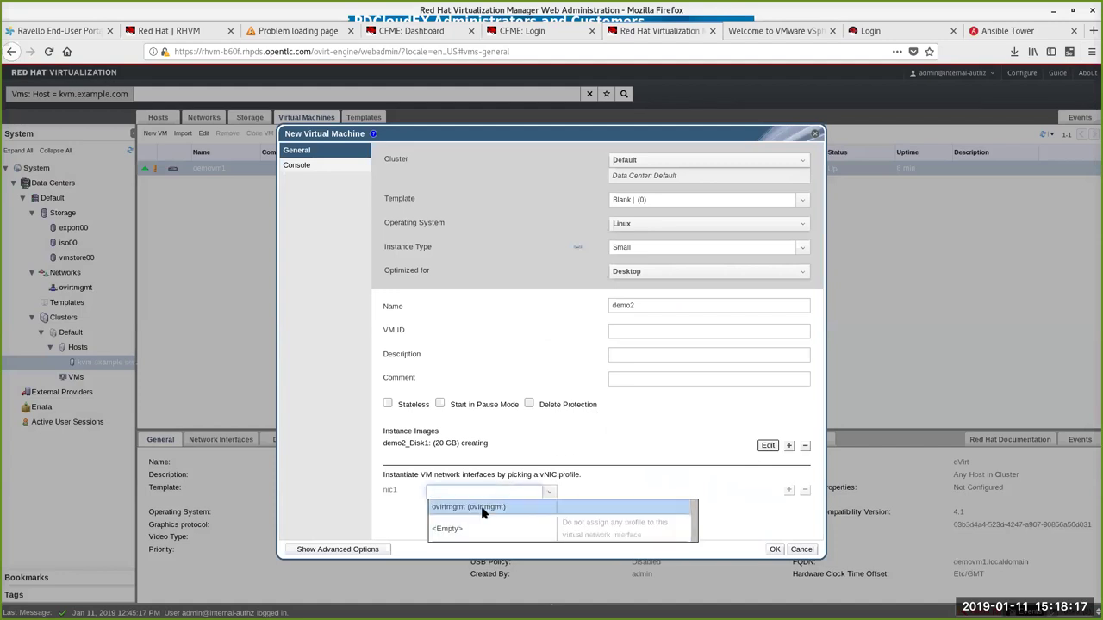
click(483, 510)
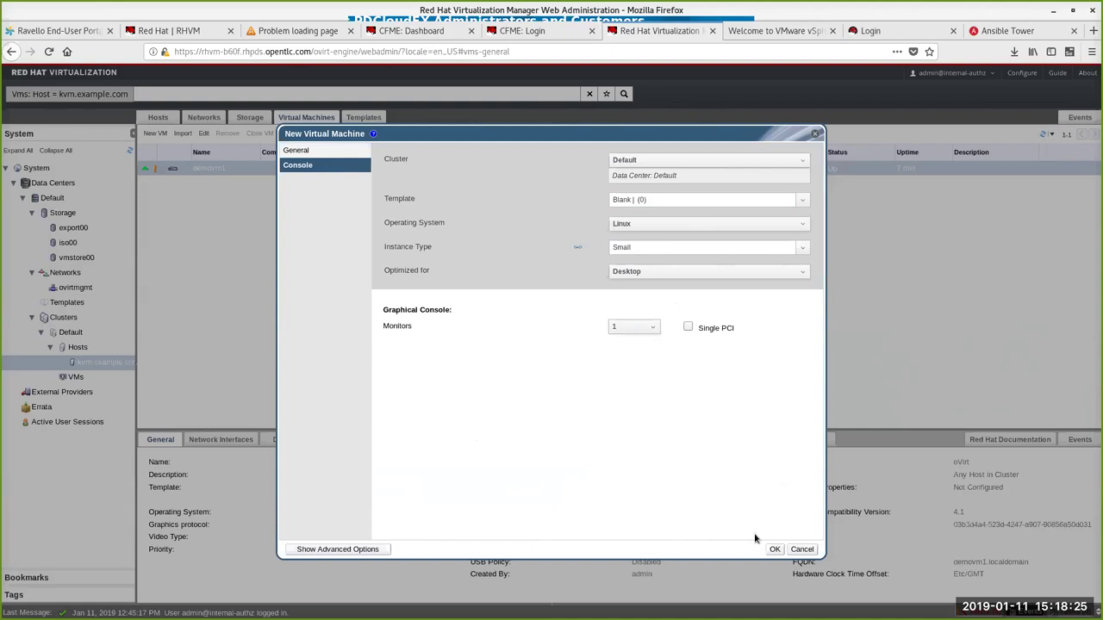
click(365, 550)
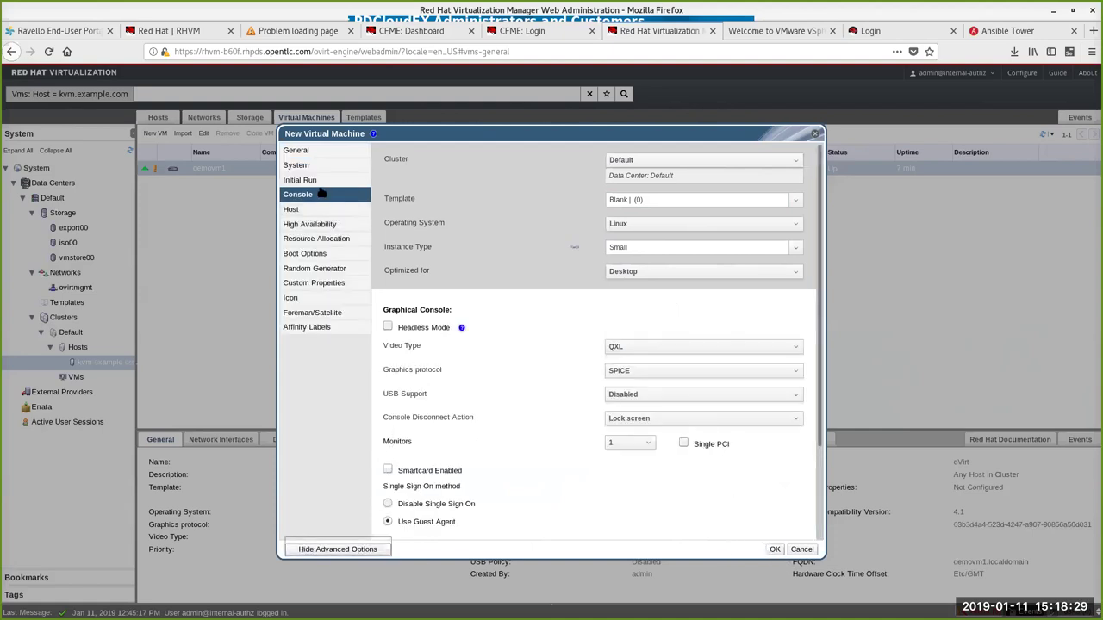
click(316, 152)
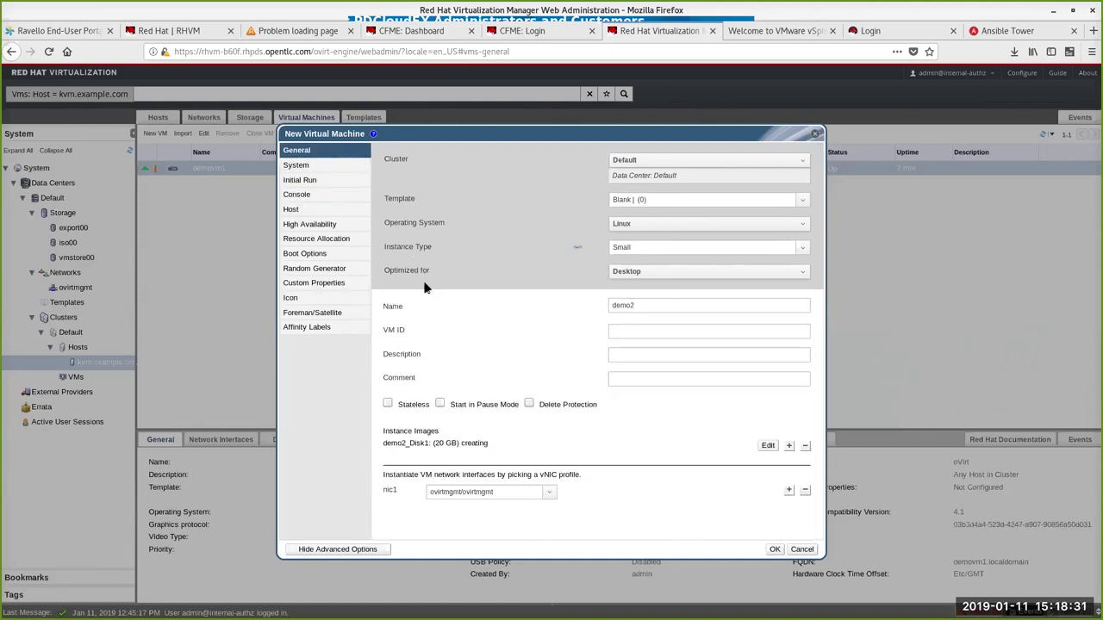
Step: Review the System, Initial Run, Console and Host settings without changing specific hosts
click(328, 166)
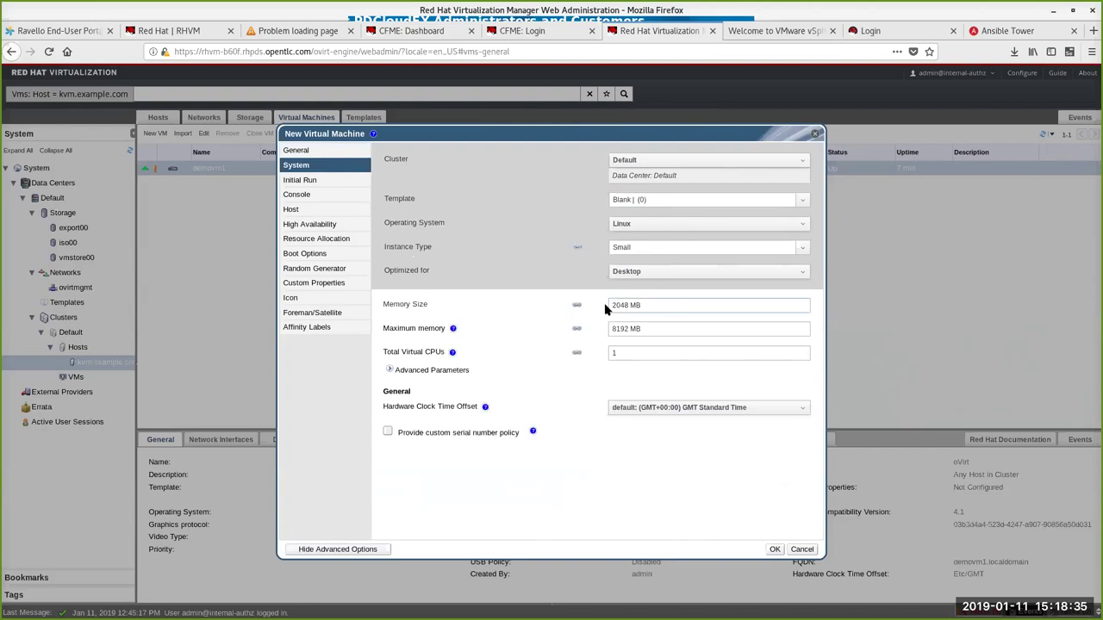
click(335, 180)
click(298, 195)
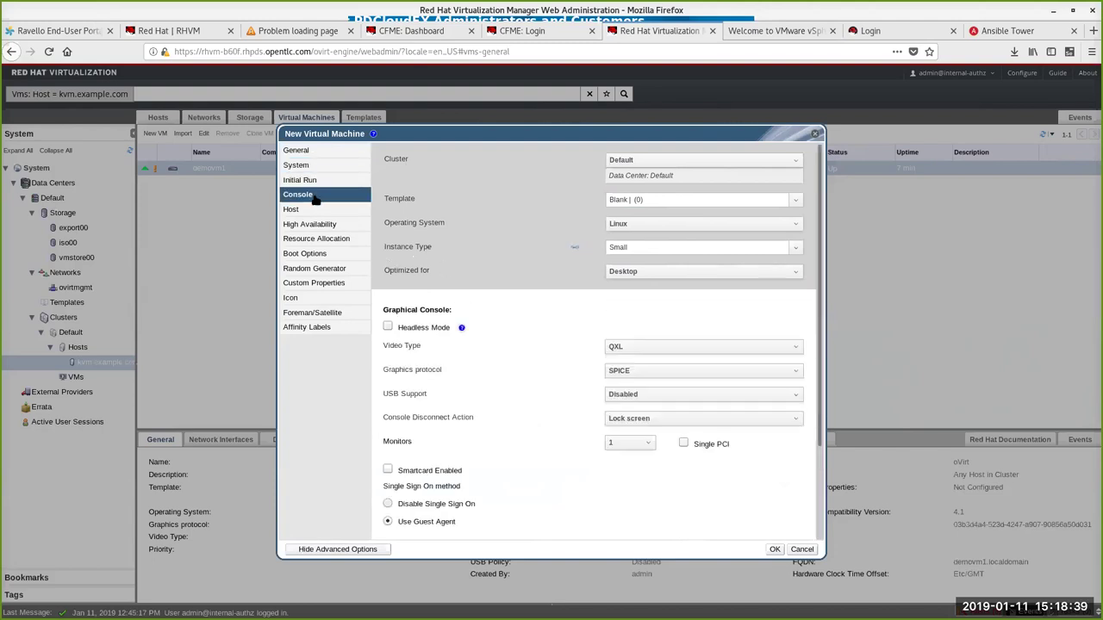
scroll(511, 339, down, 3)
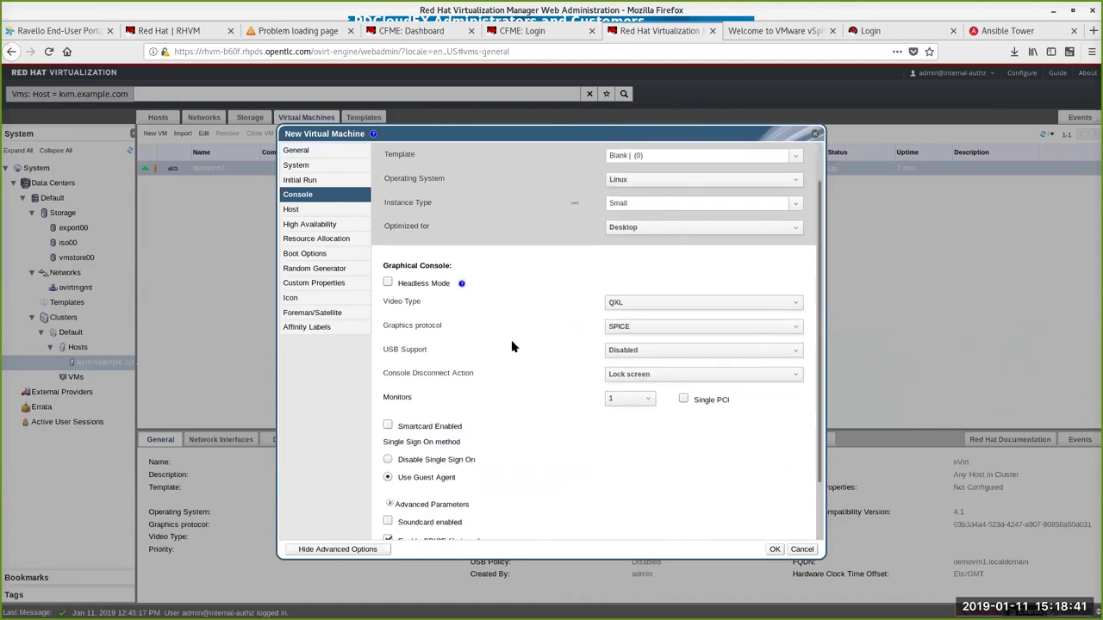
click(332, 212)
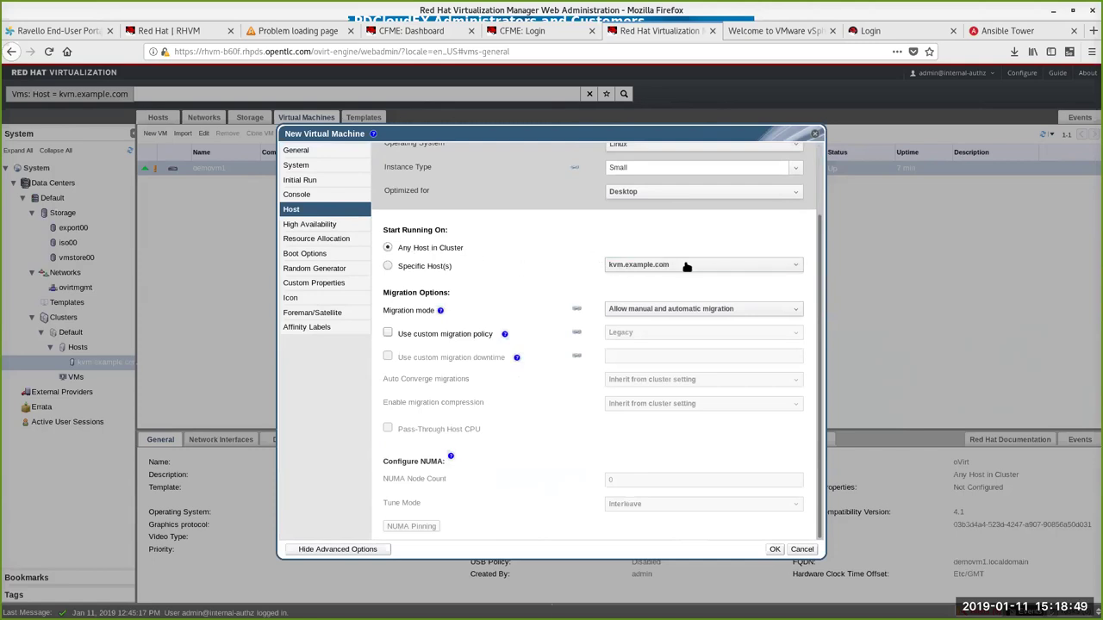
click(797, 266)
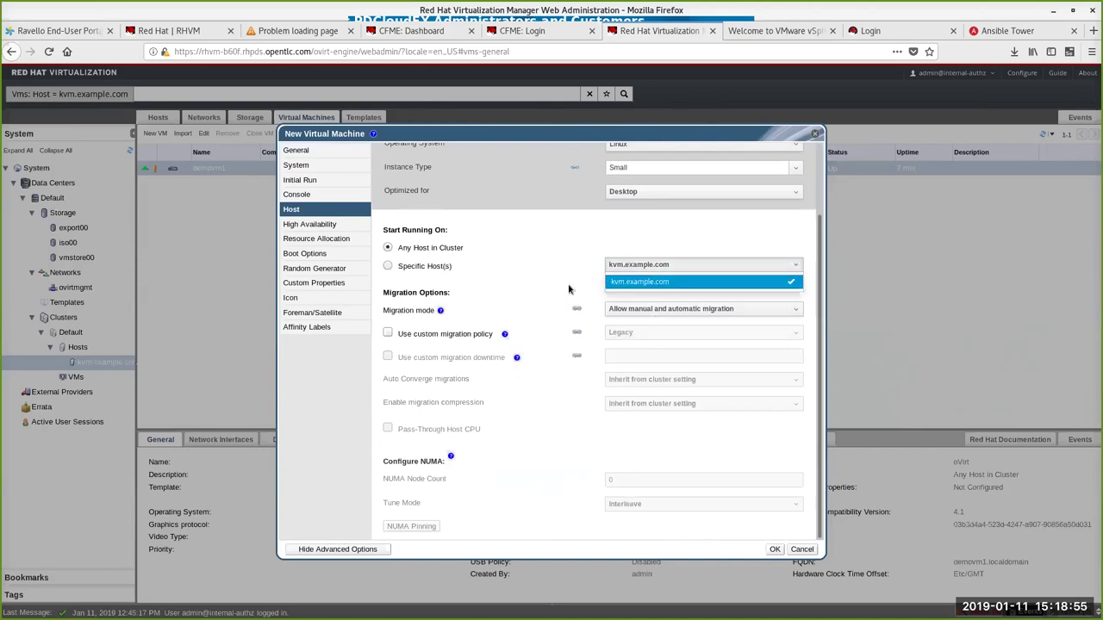
click(531, 289)
Step: Review High Availability and Resource Allocation, leaving CPU shares Disabled
click(314, 228)
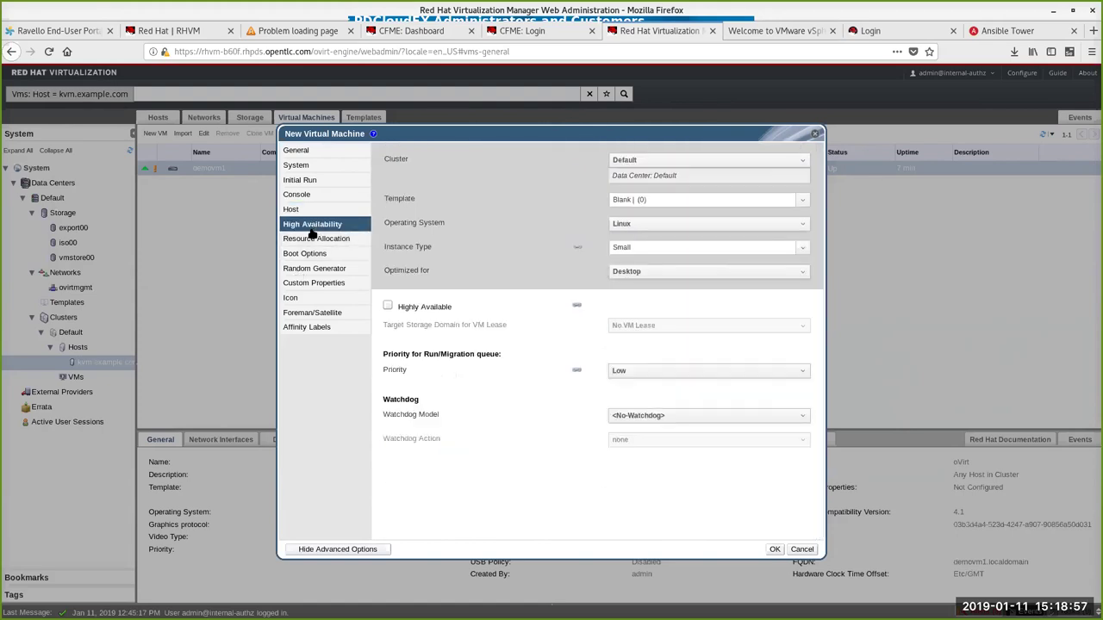
click(310, 241)
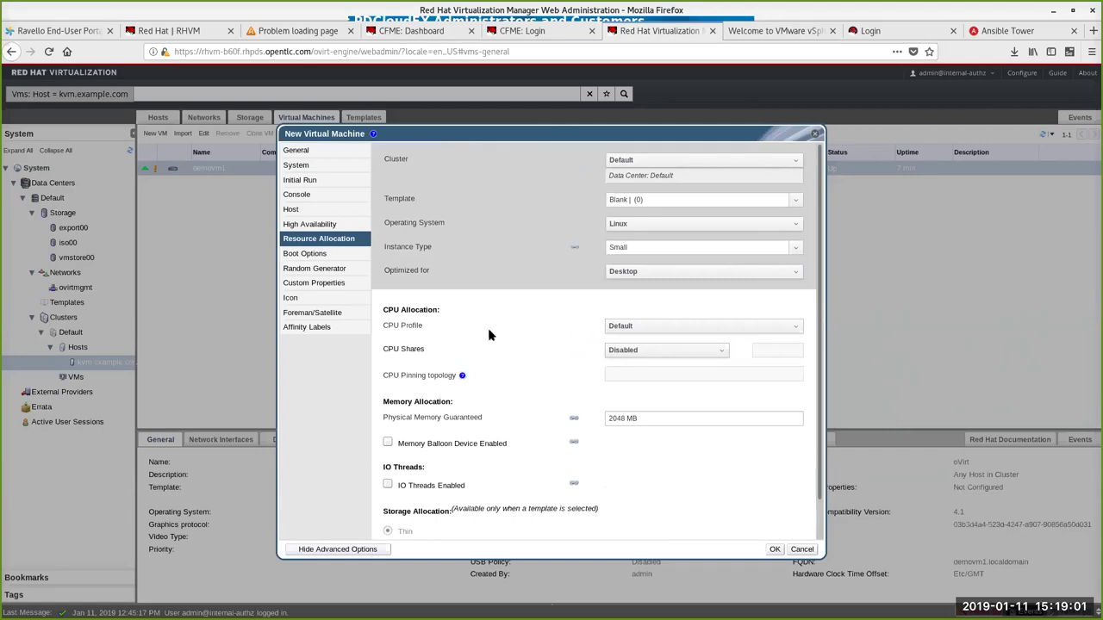
click(717, 355)
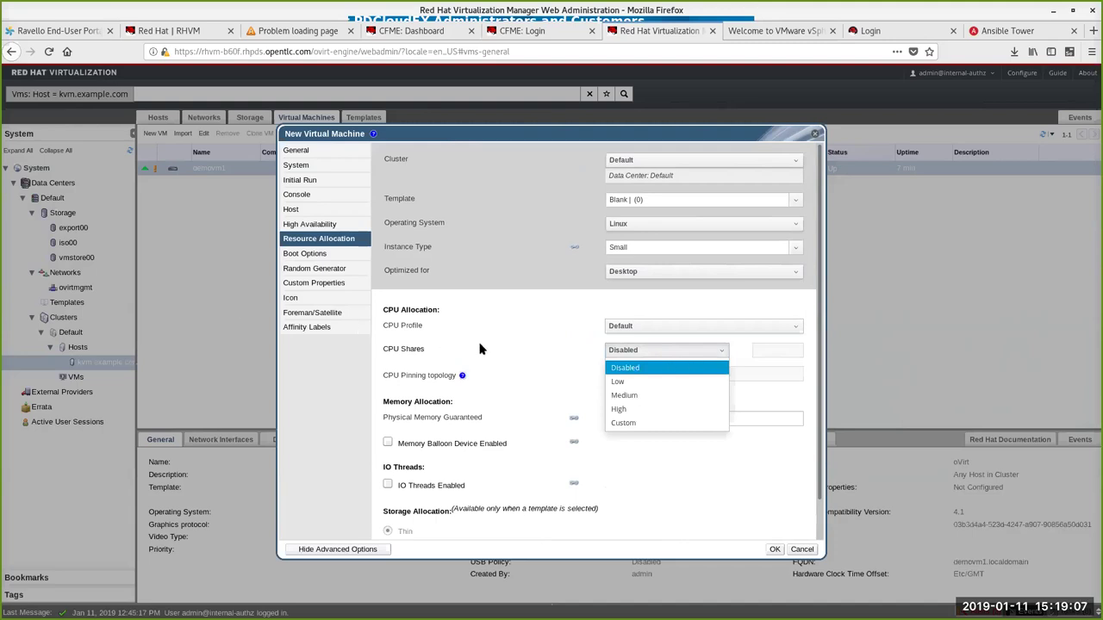
click(556, 358)
Step: Review Boot Options, Random Generator and Custom Properties without adding any property key
scroll(536, 360, down, 2)
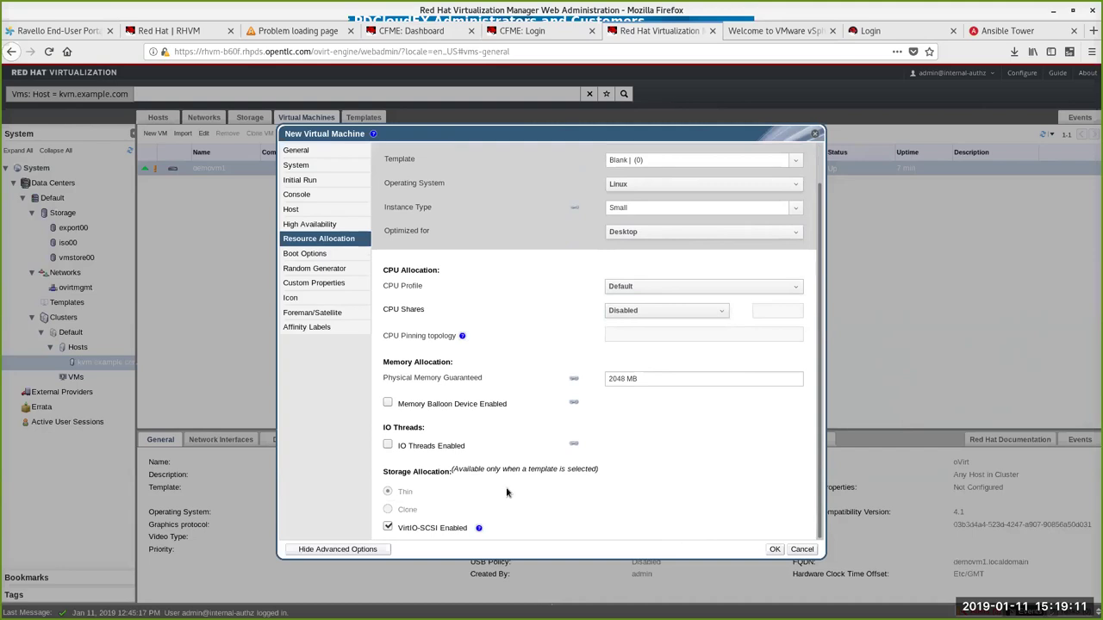
click(335, 255)
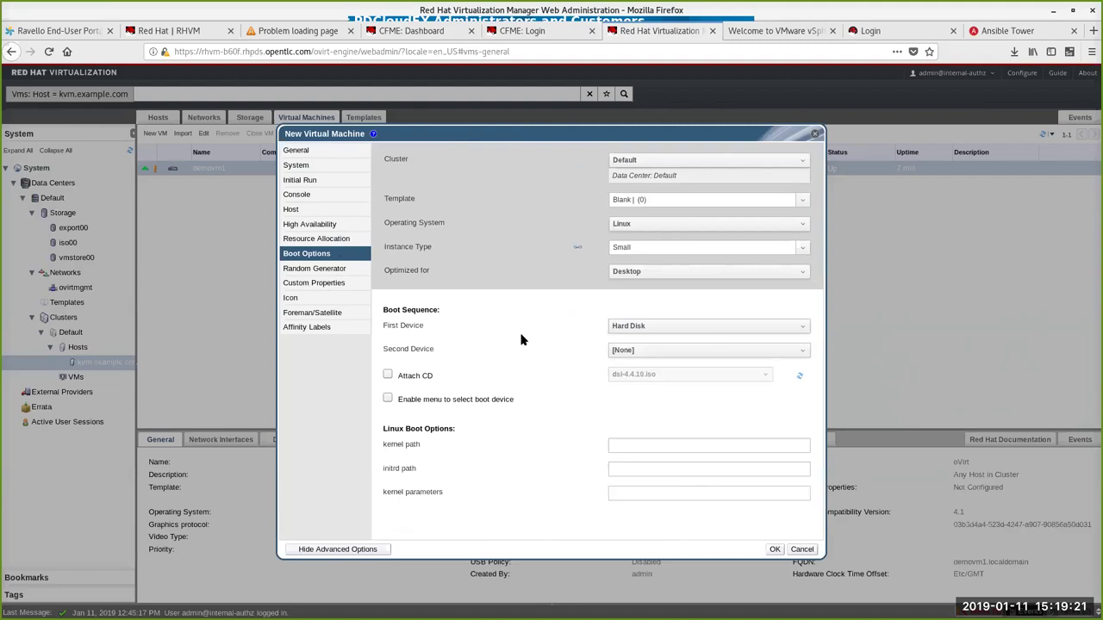
click(315, 270)
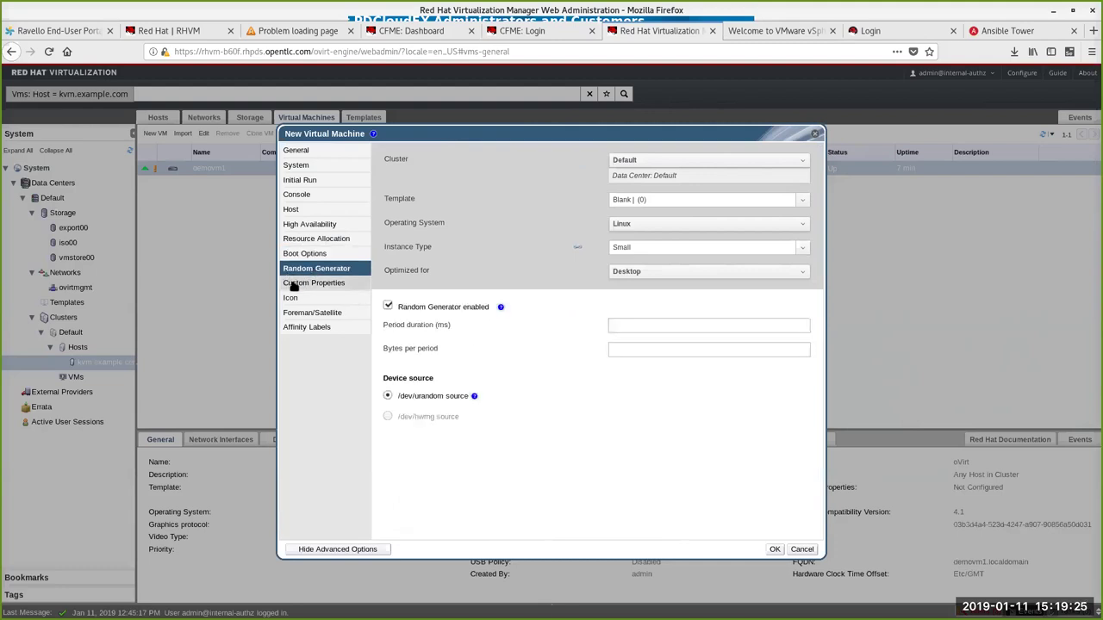
click(300, 288)
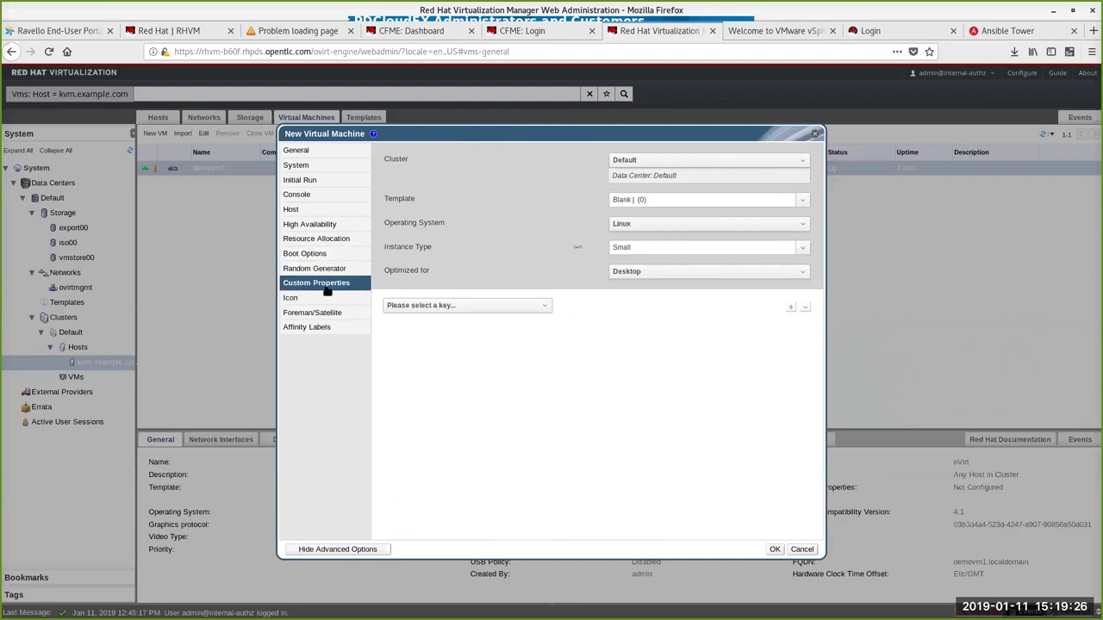
click(515, 306)
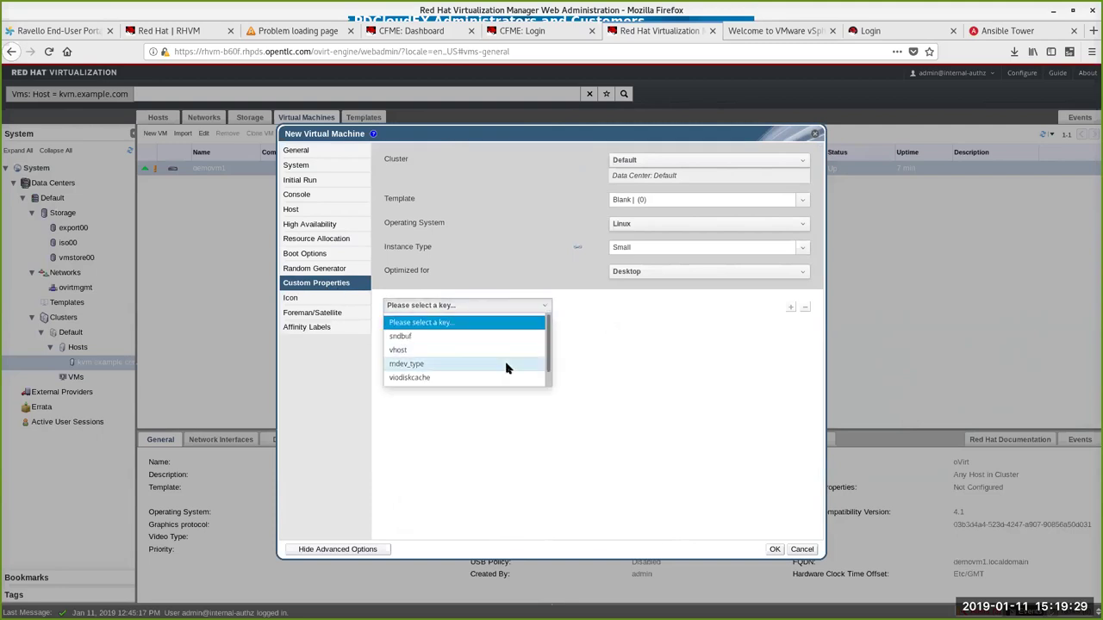
click(664, 342)
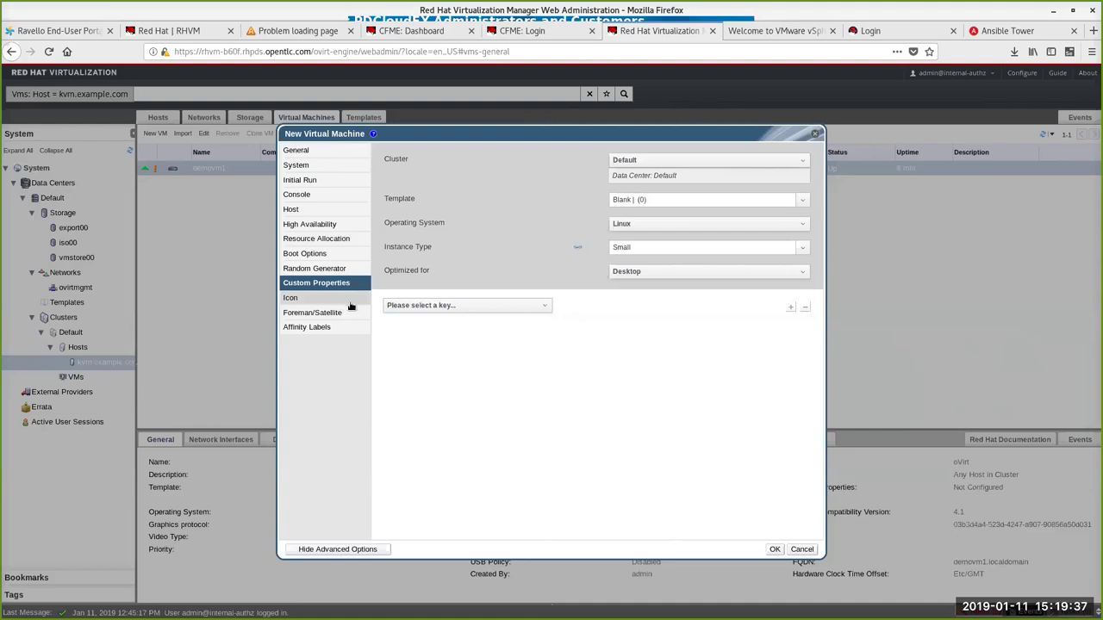
click(520, 307)
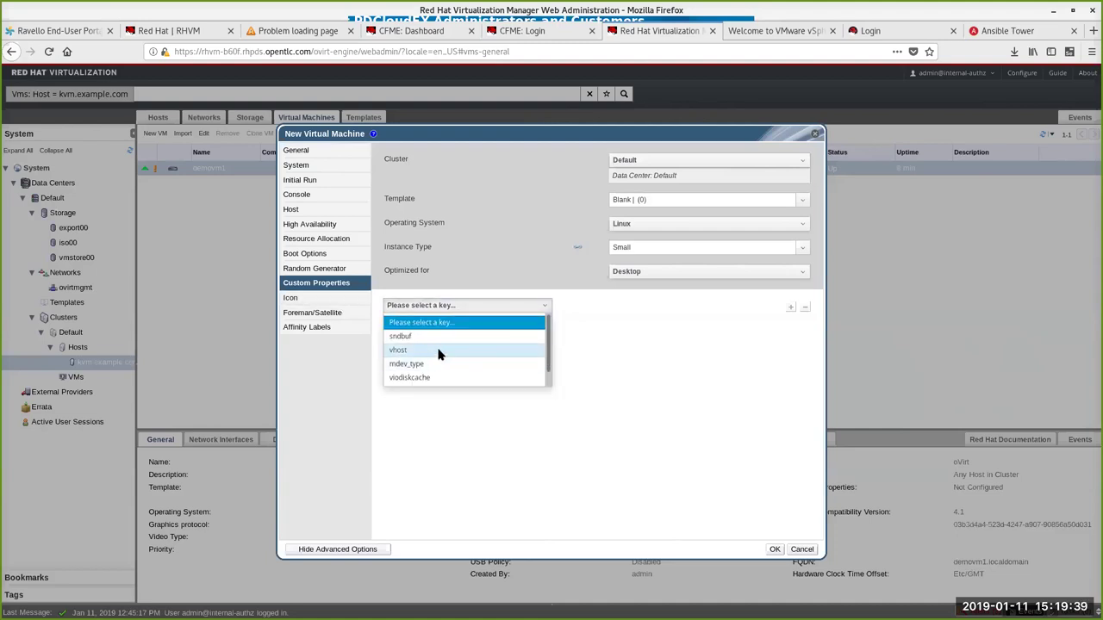
click(689, 354)
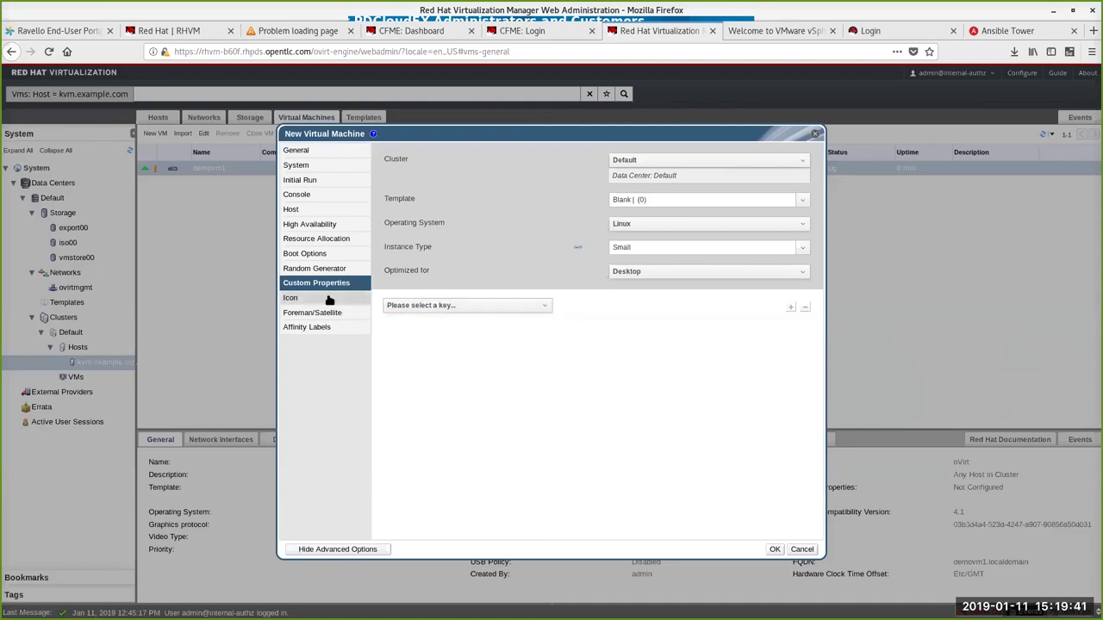
Step: Check Icon, Affinity Labels and Foreman/Satellite, keep No provider, and create the demo2 VM
click(293, 298)
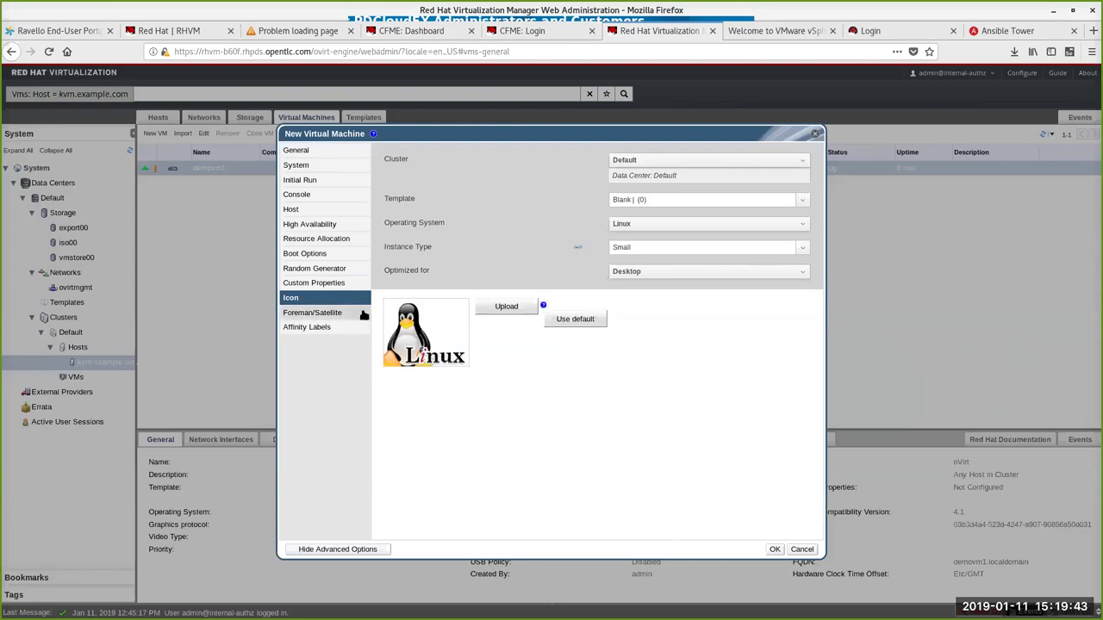
click(363, 313)
click(336, 328)
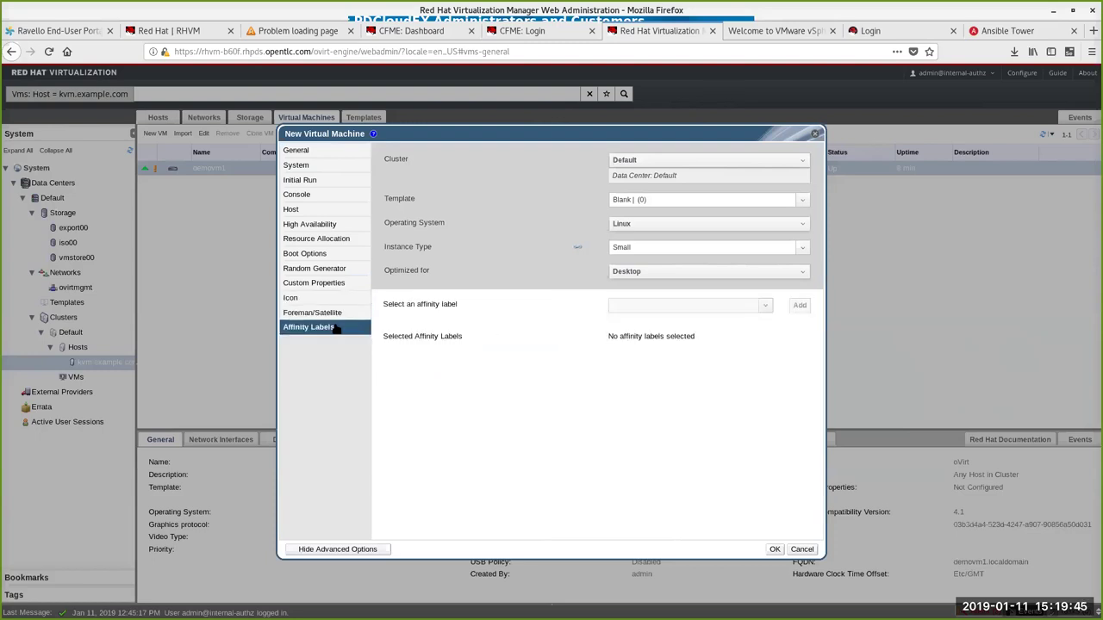
click(334, 312)
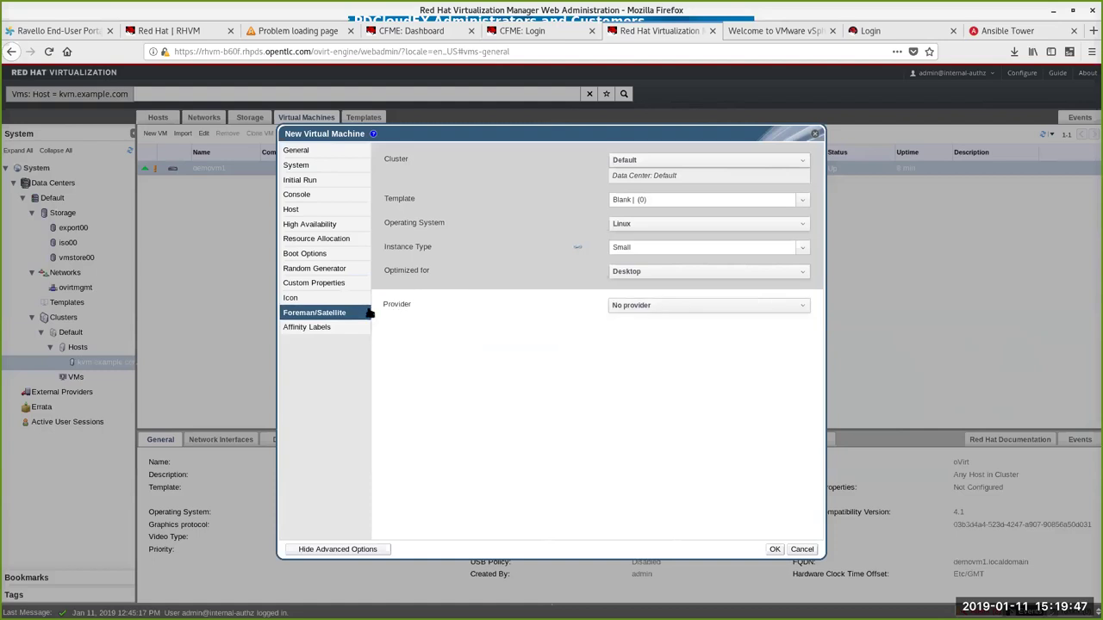
click(677, 305)
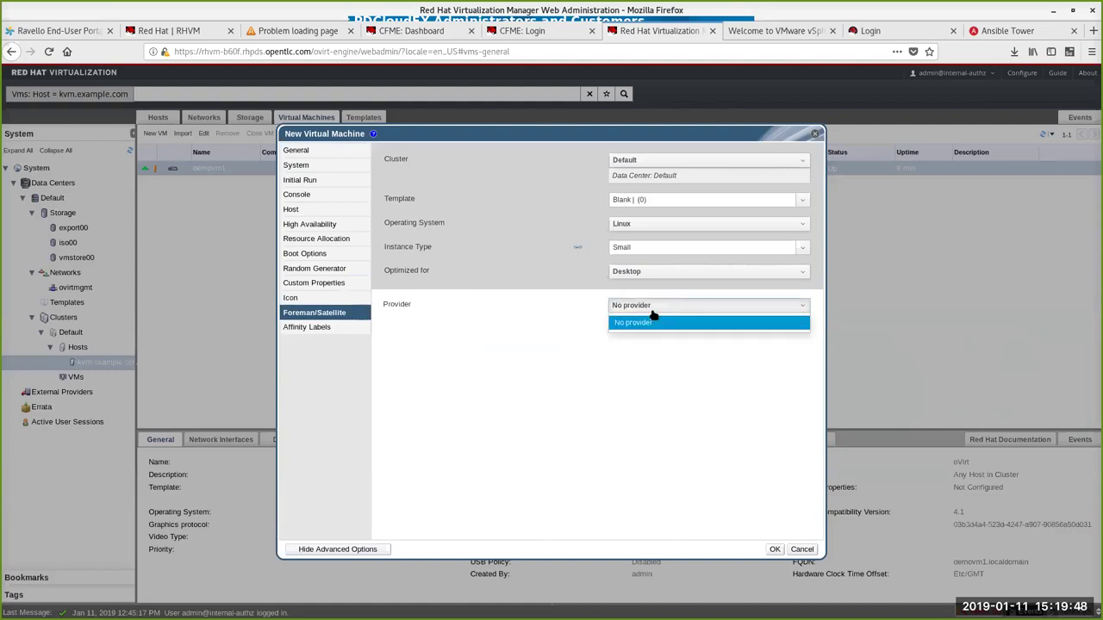
click(547, 326)
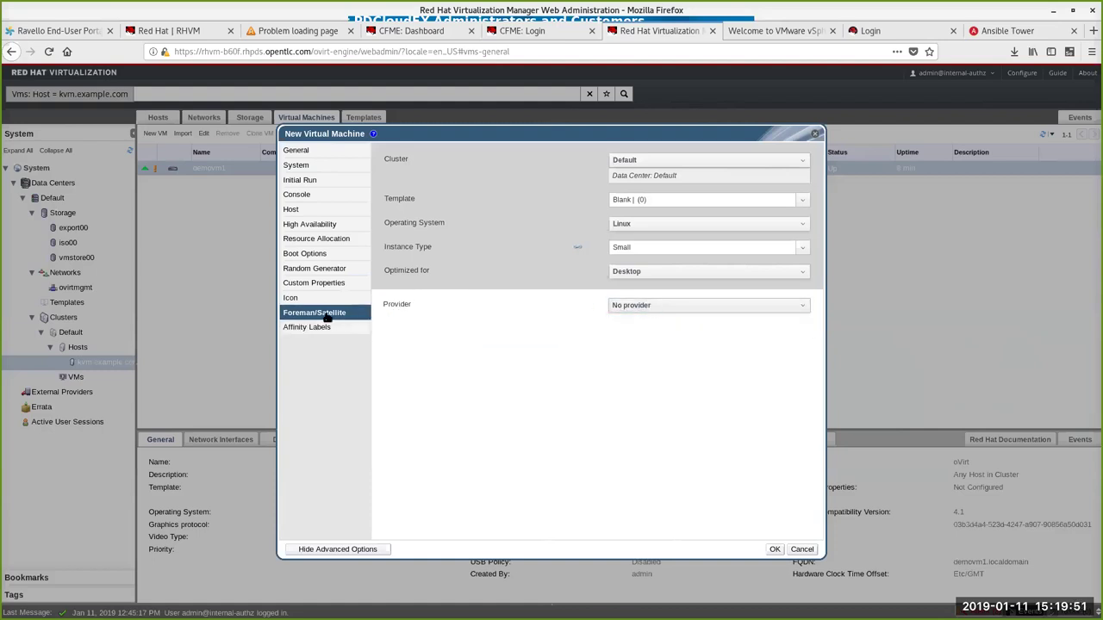
click(637, 305)
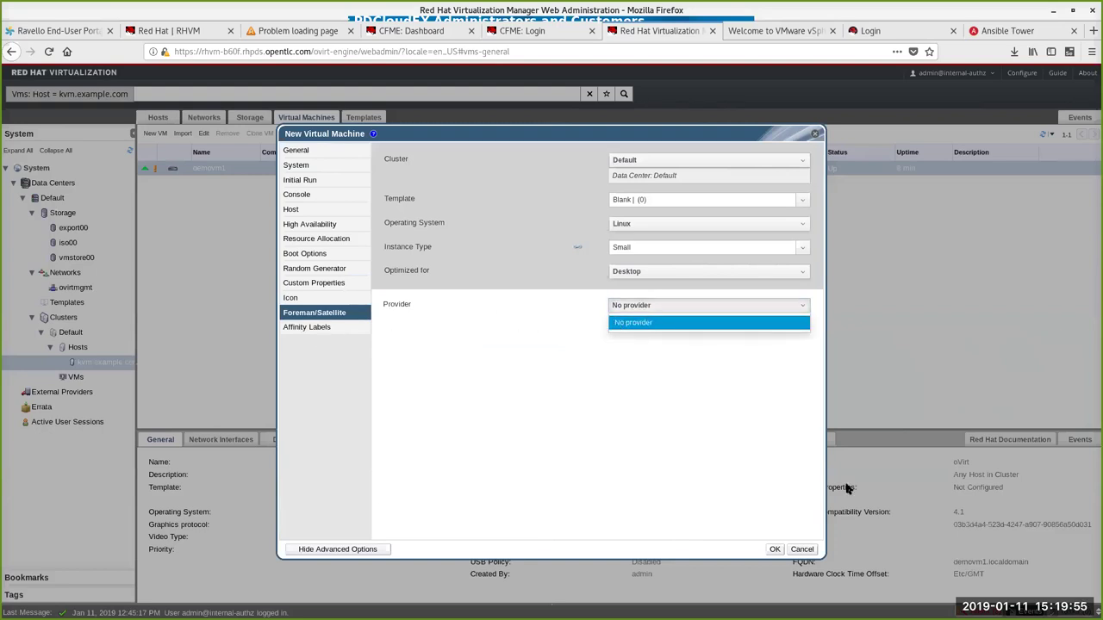
click(774, 552)
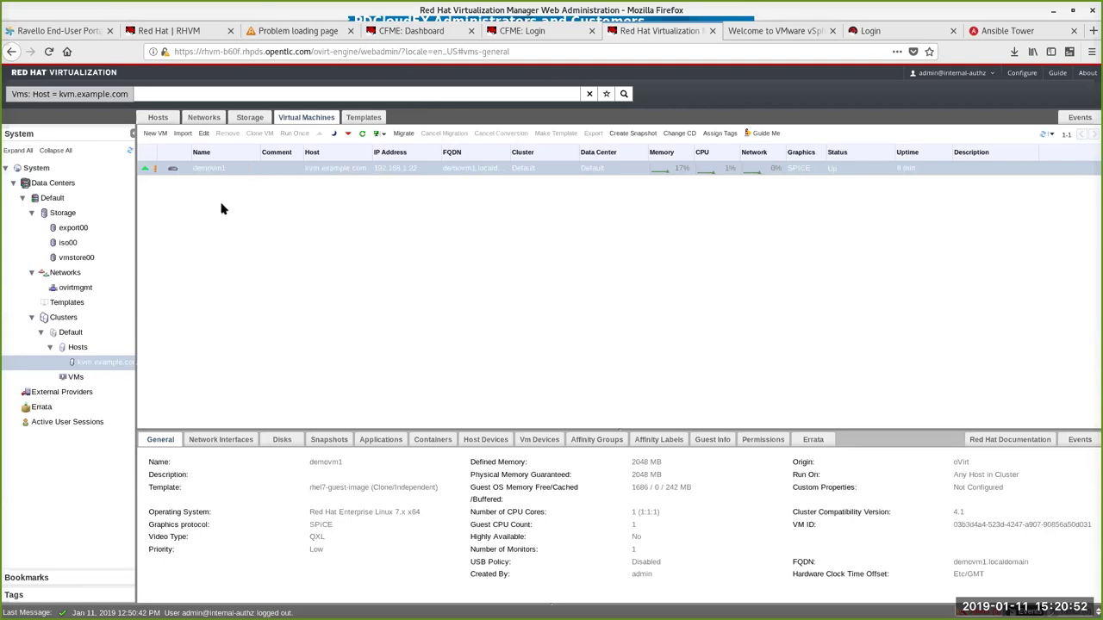
Step: Reload the manager and list all four virtual machines, showing demo2 Down
click(49, 51)
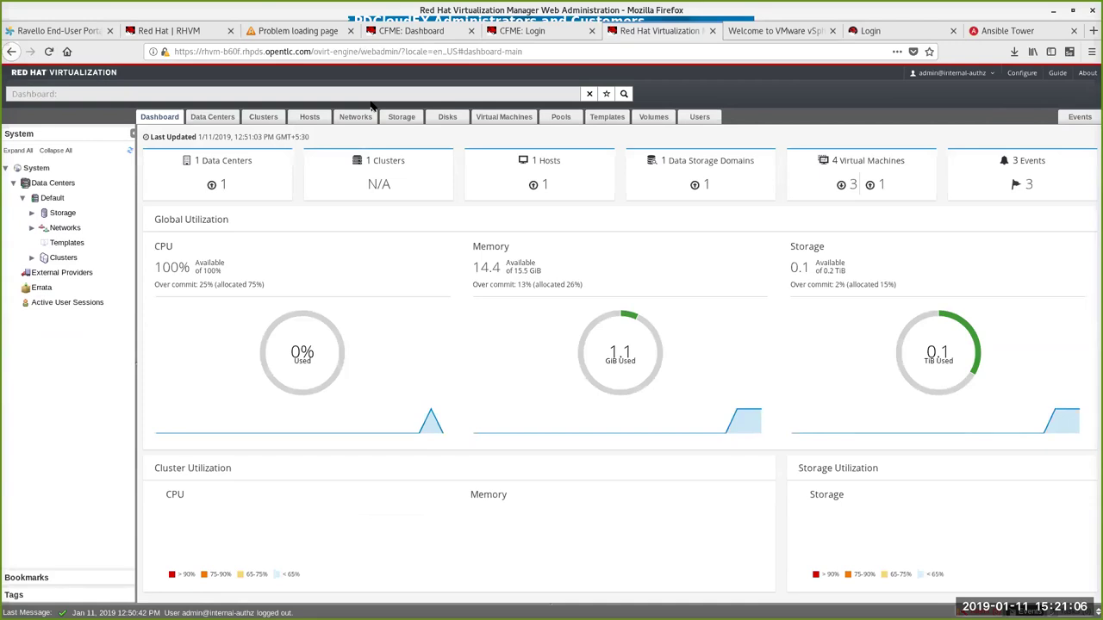
click(866, 161)
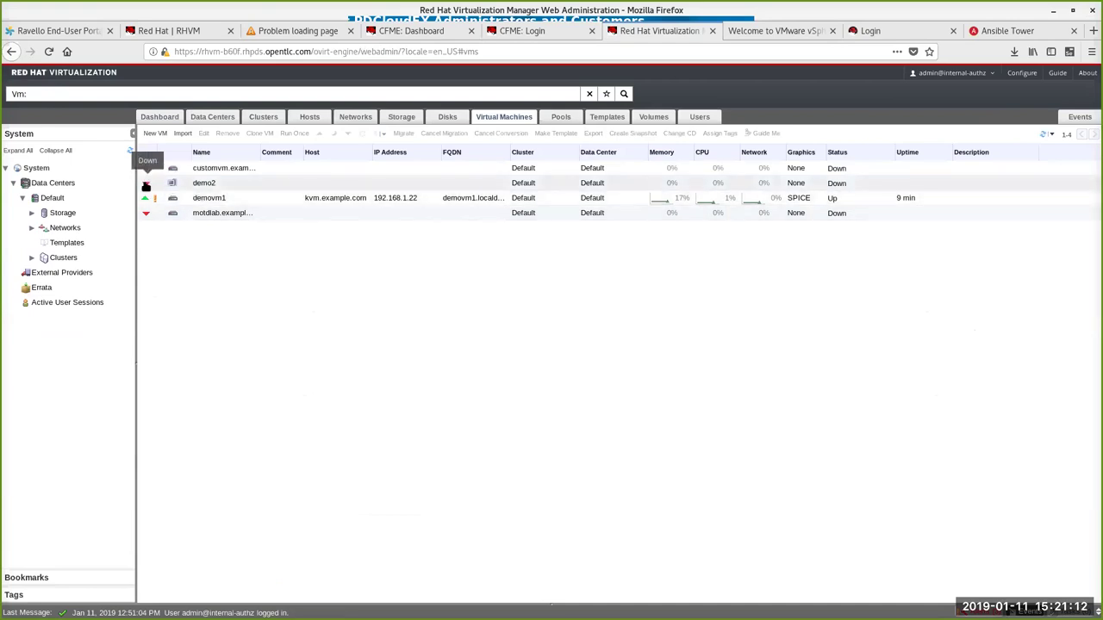
Step: Run demo2 until it is Up, then select demovm1 and view its network interfaces
click(197, 183)
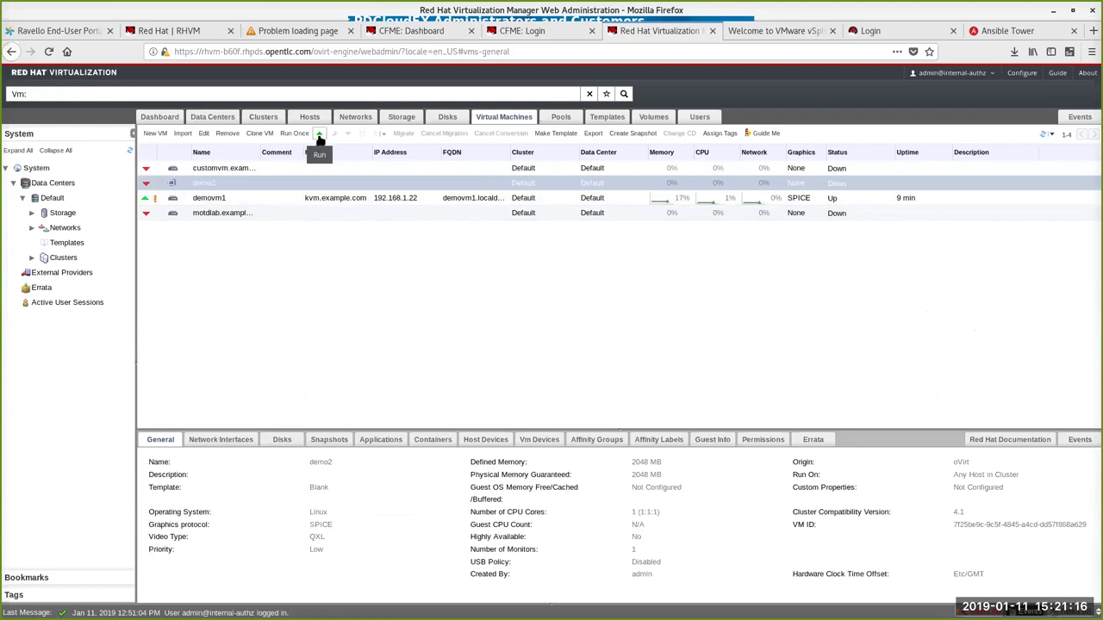
click(318, 138)
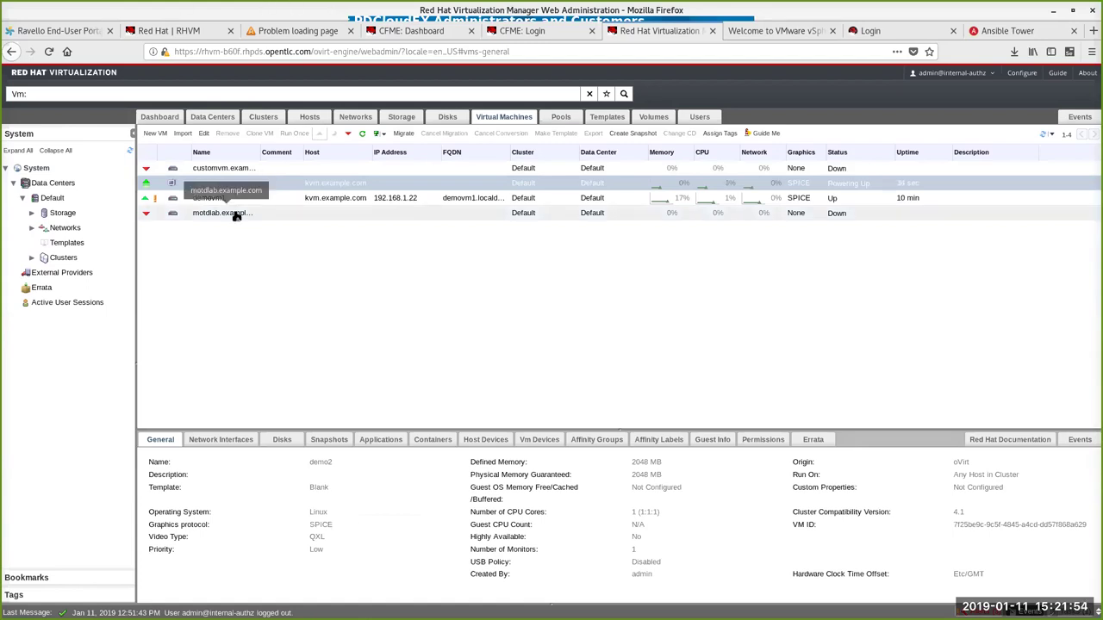
mouse_move(152, 186)
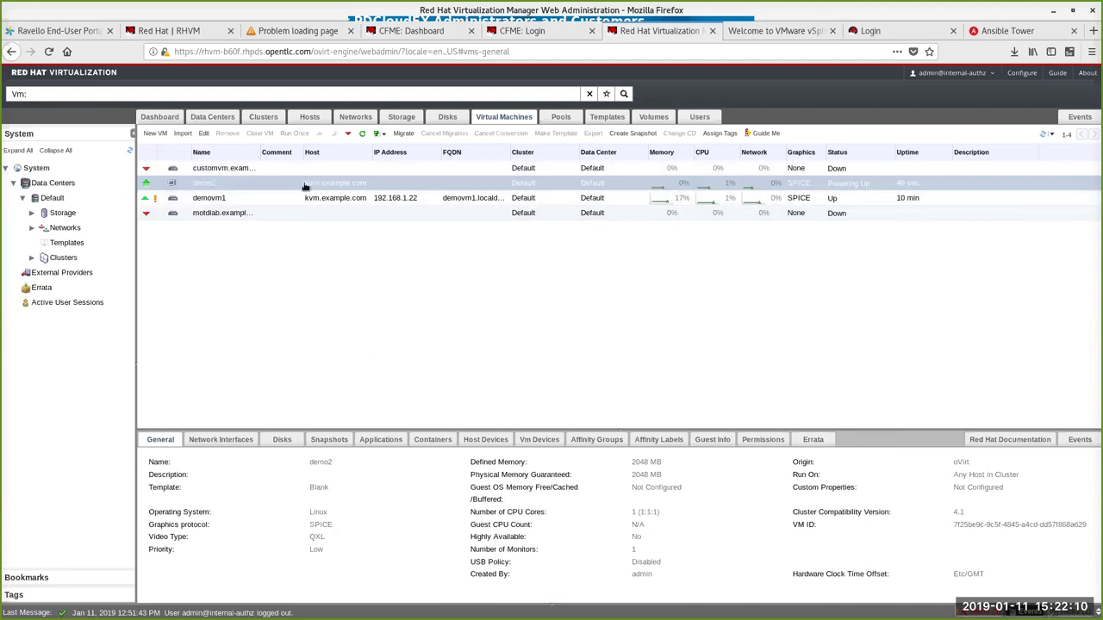
click(220, 199)
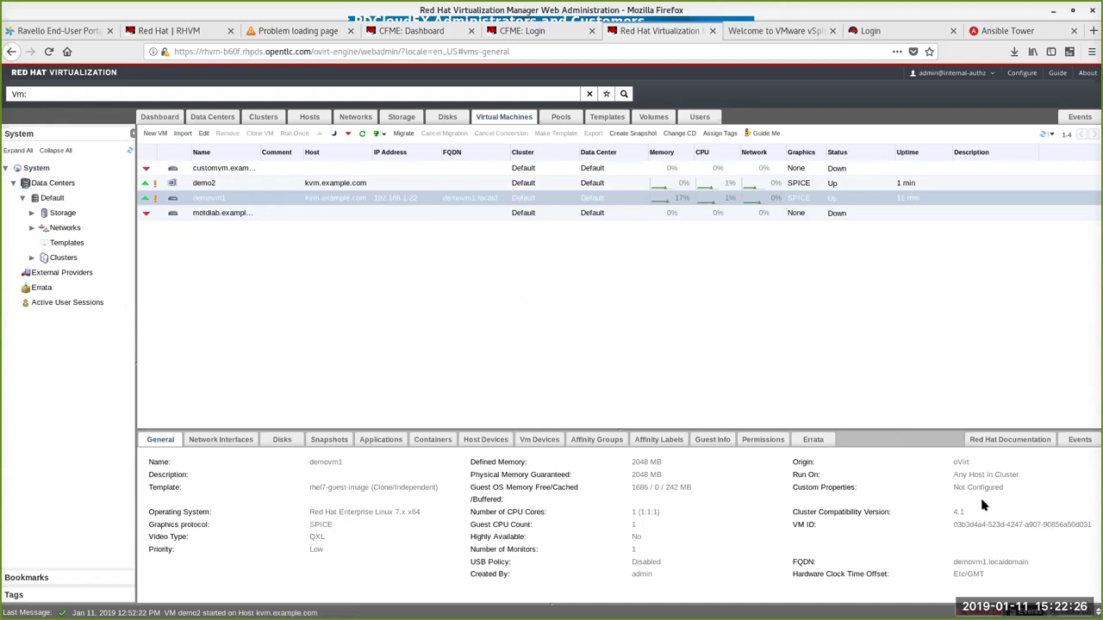
click(223, 440)
Step: Inspect demovm1's nic1, disks and Current snapshot, then return to the CloudForms dashboard tab
click(288, 492)
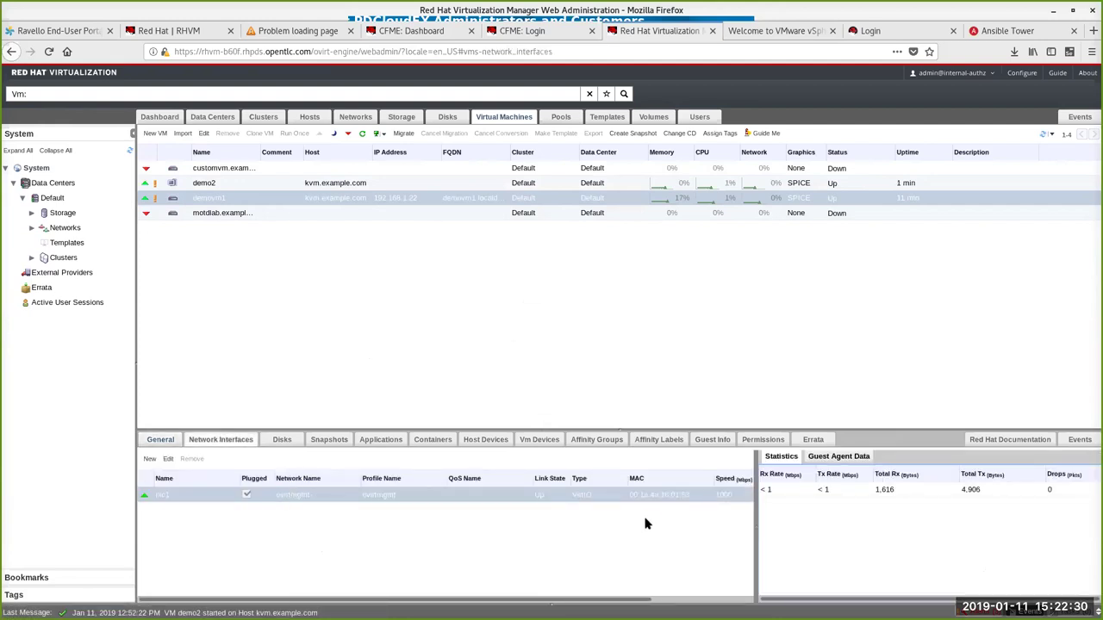
click(295, 437)
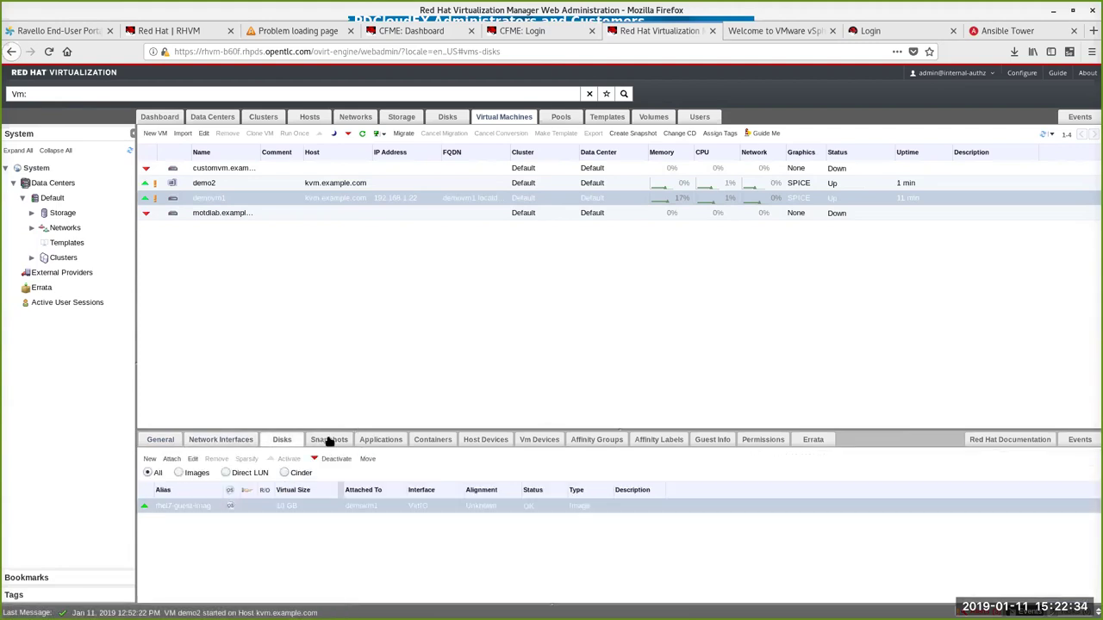
click(329, 441)
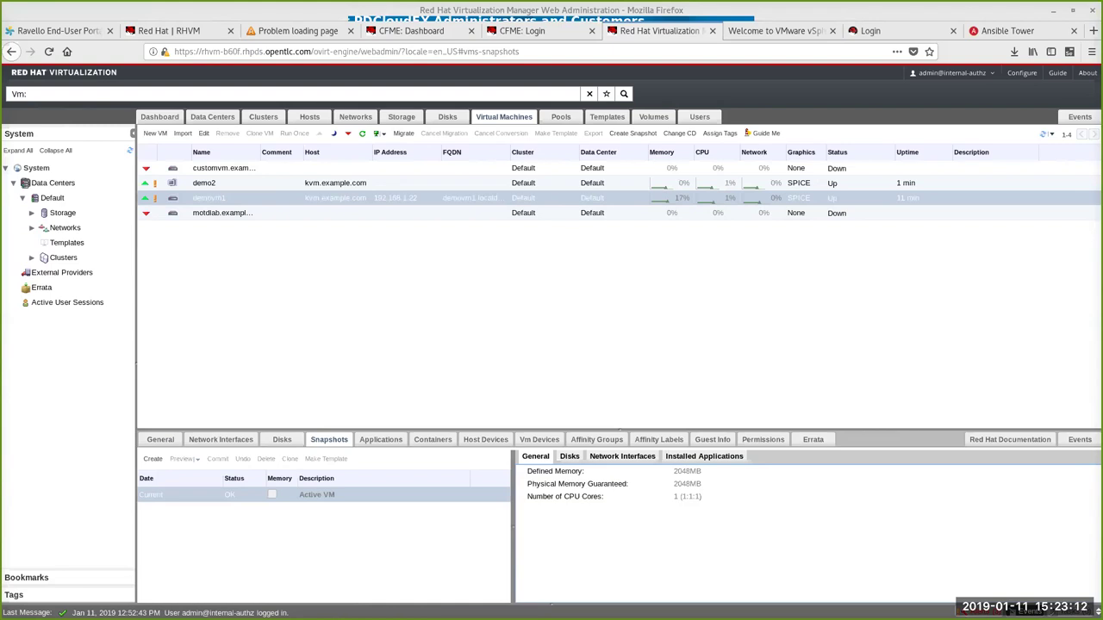
drag(207, 199, 203, 209)
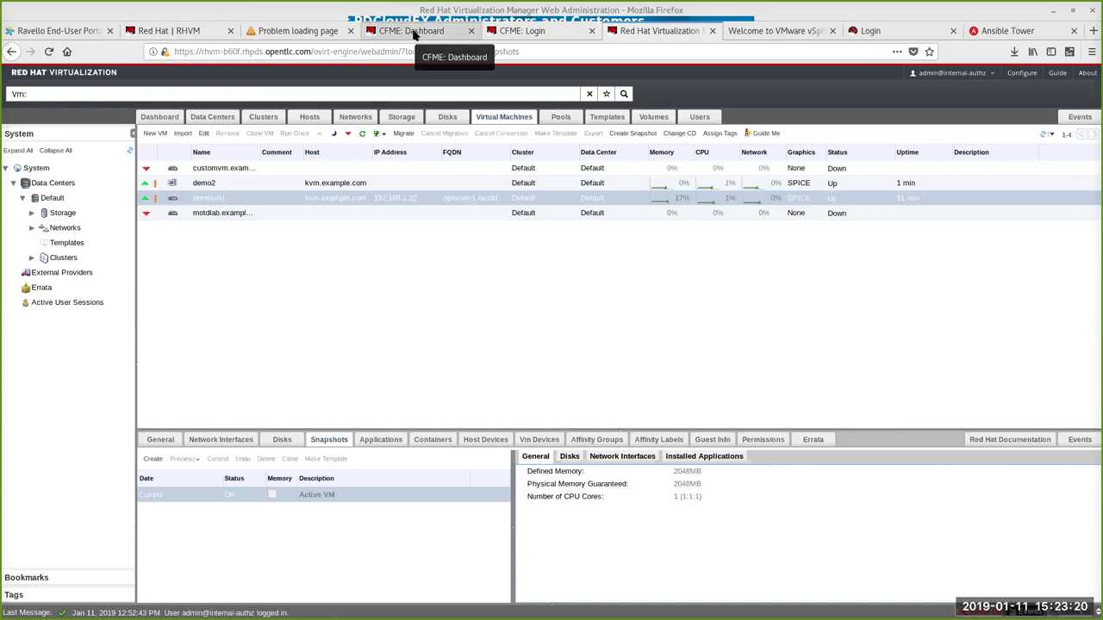
click(413, 33)
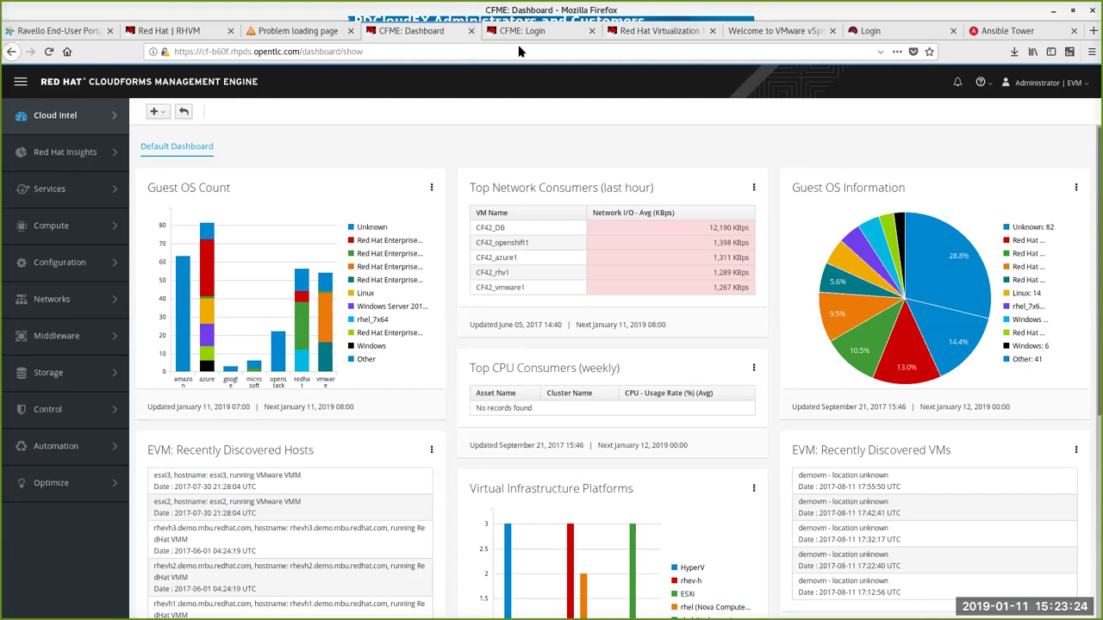
Step: Copy the CloudForms server's host name from the address bar
drag(201, 52, 304, 52)
right_click(291, 52)
click(315, 93)
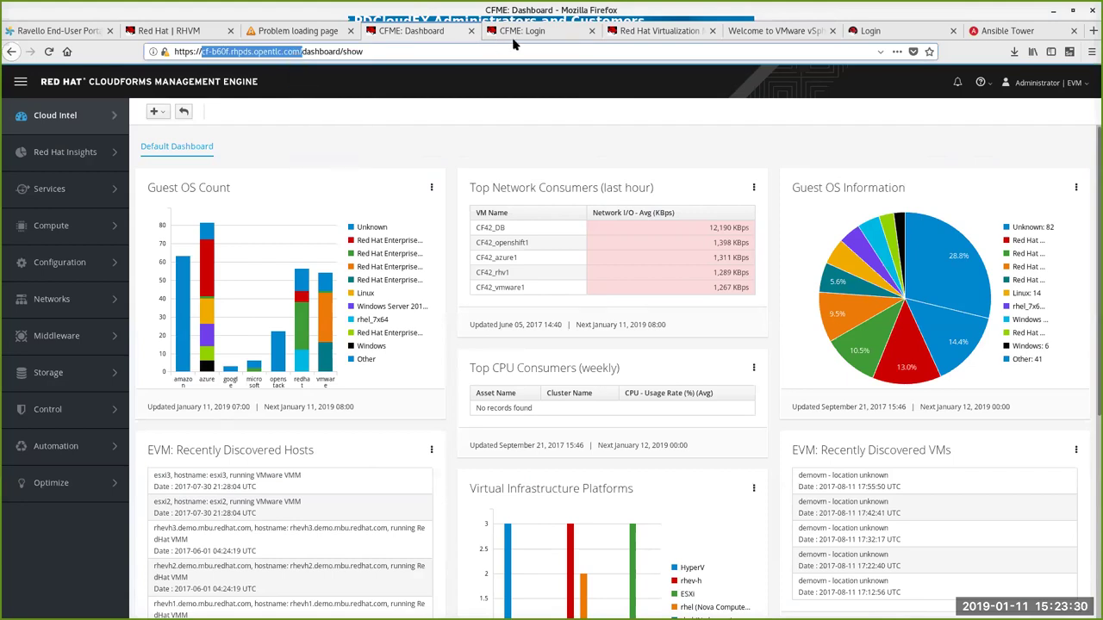
Step: Switch to the vSphere welcome tab and open a new empty browser tab
click(756, 35)
click(732, 49)
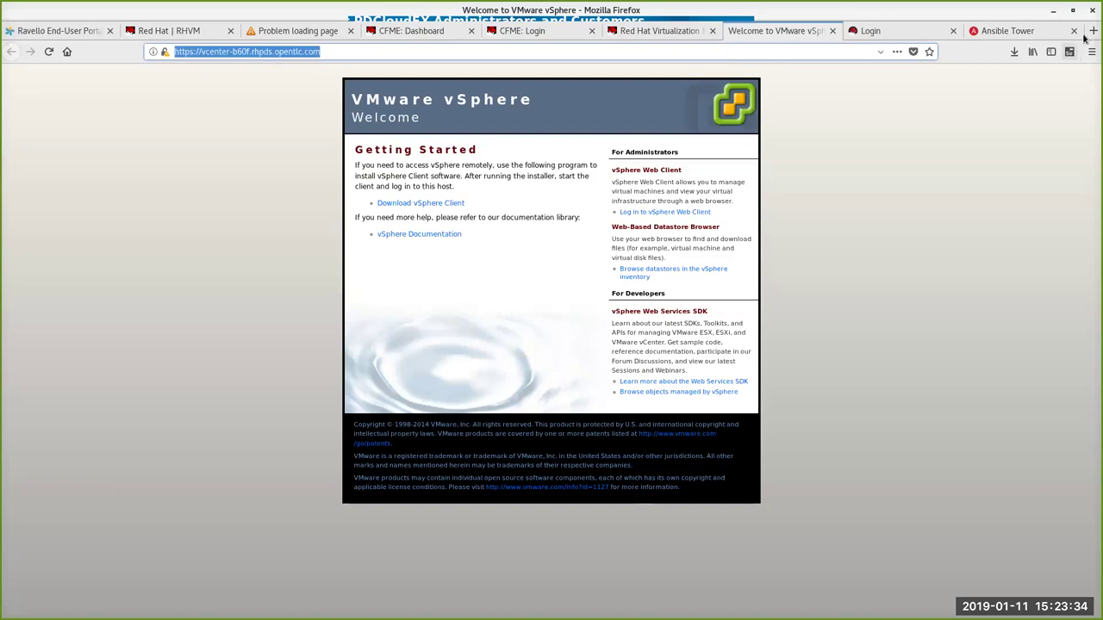
click(1092, 31)
Step: Paste the server address, append self_service, and load the Self Service login page
right_click(272, 52)
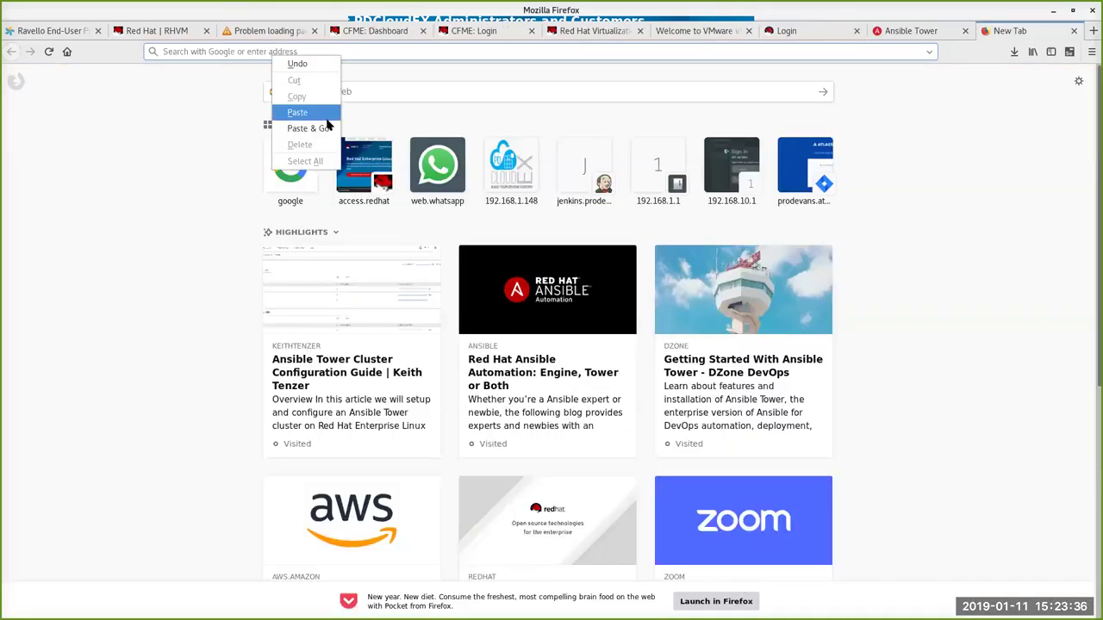
click(312, 112)
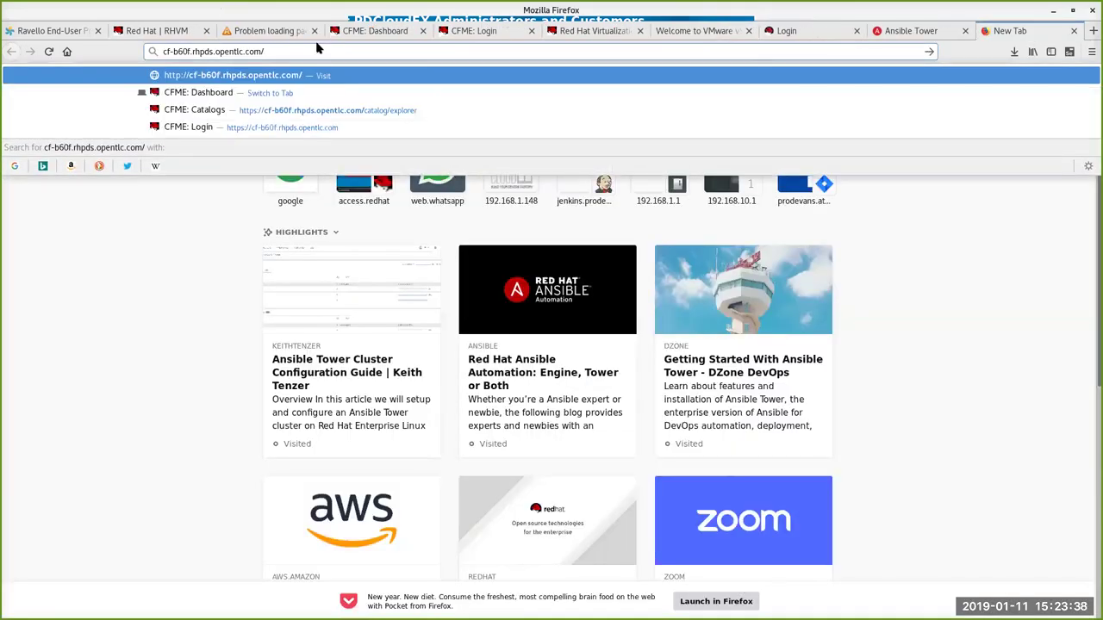
text(self)
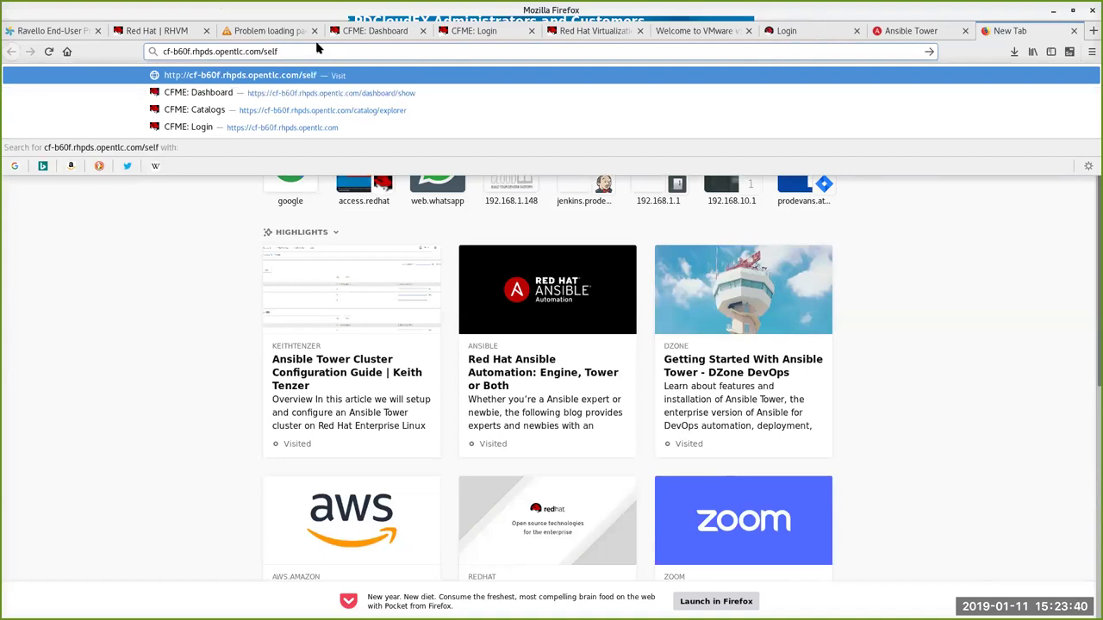
text(_service)
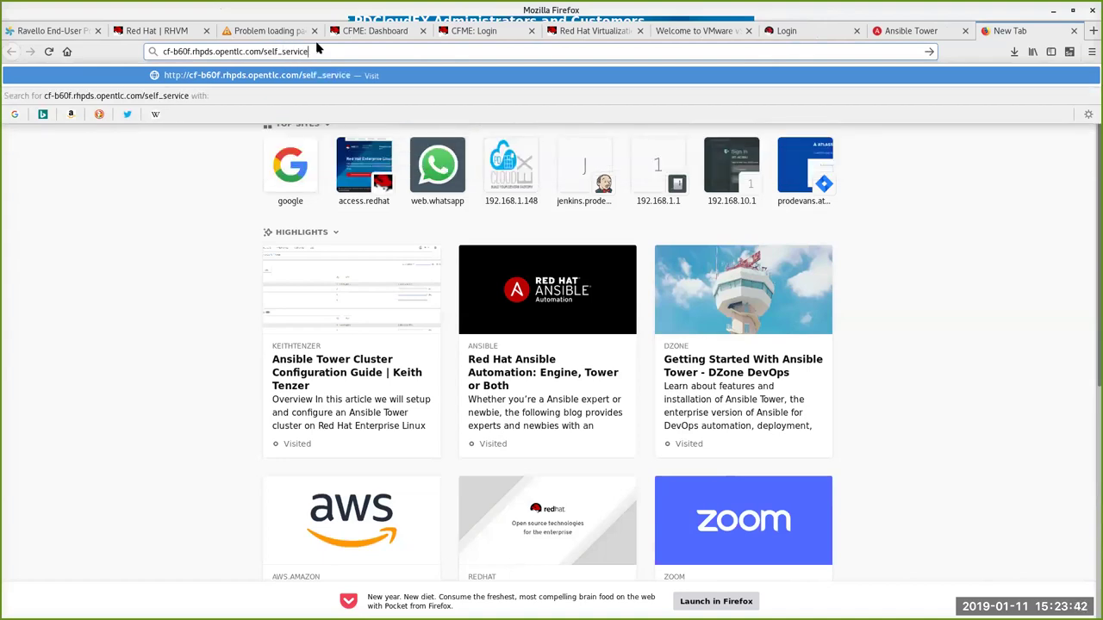
key(Return)
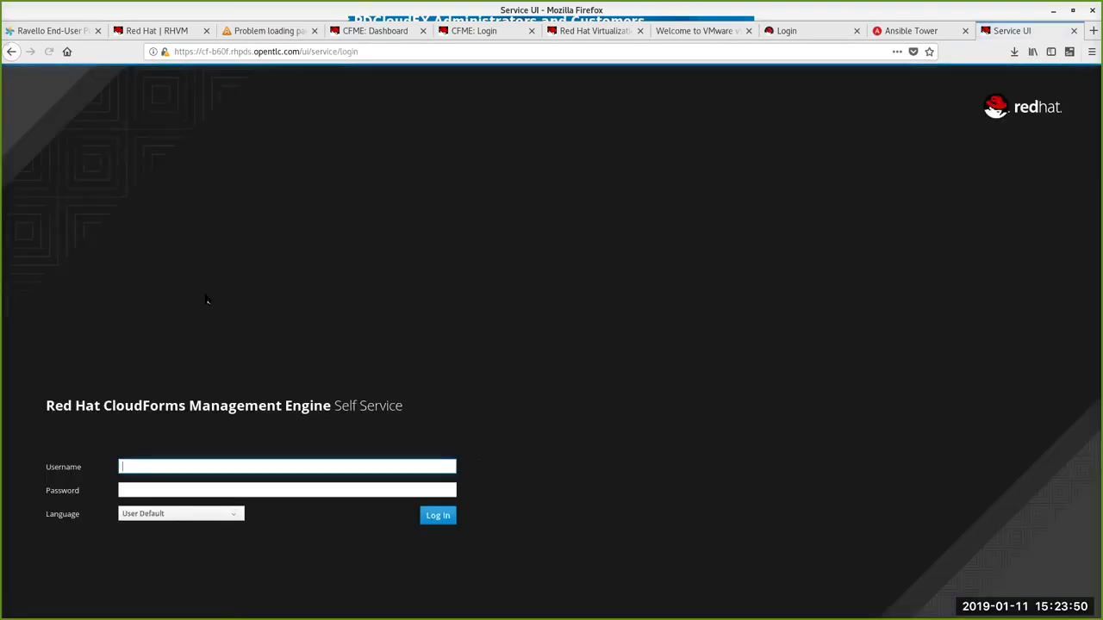
Step: Sign in to Self Service with the admin username and account password, declining Firefox's save-login prompt
text(admin)
key(Tab)
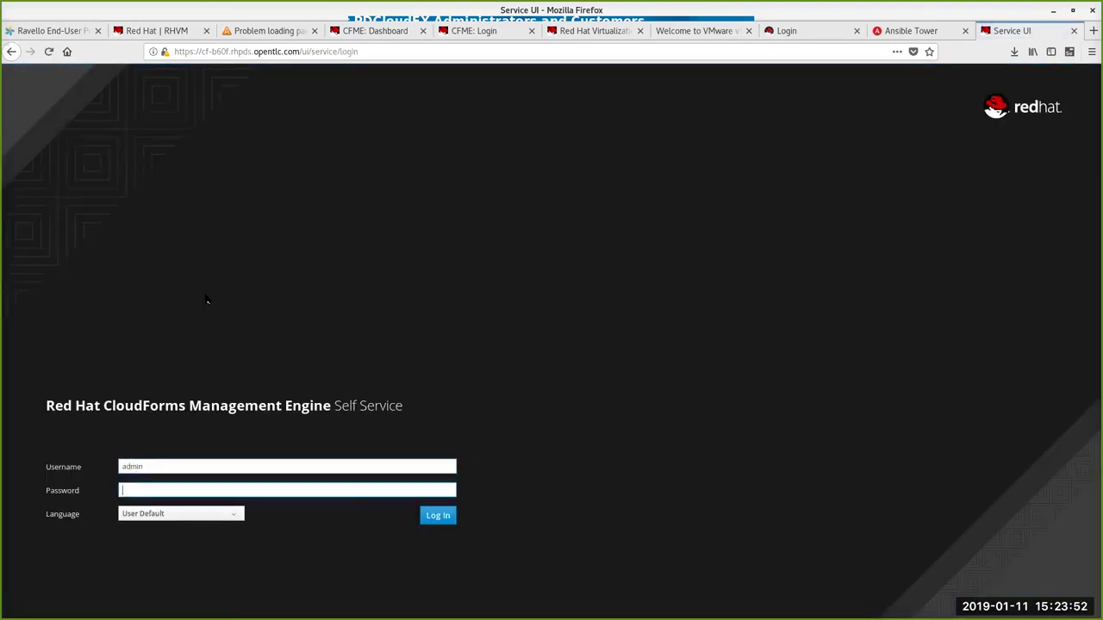
text(r3dh4t1!)
key(Return)
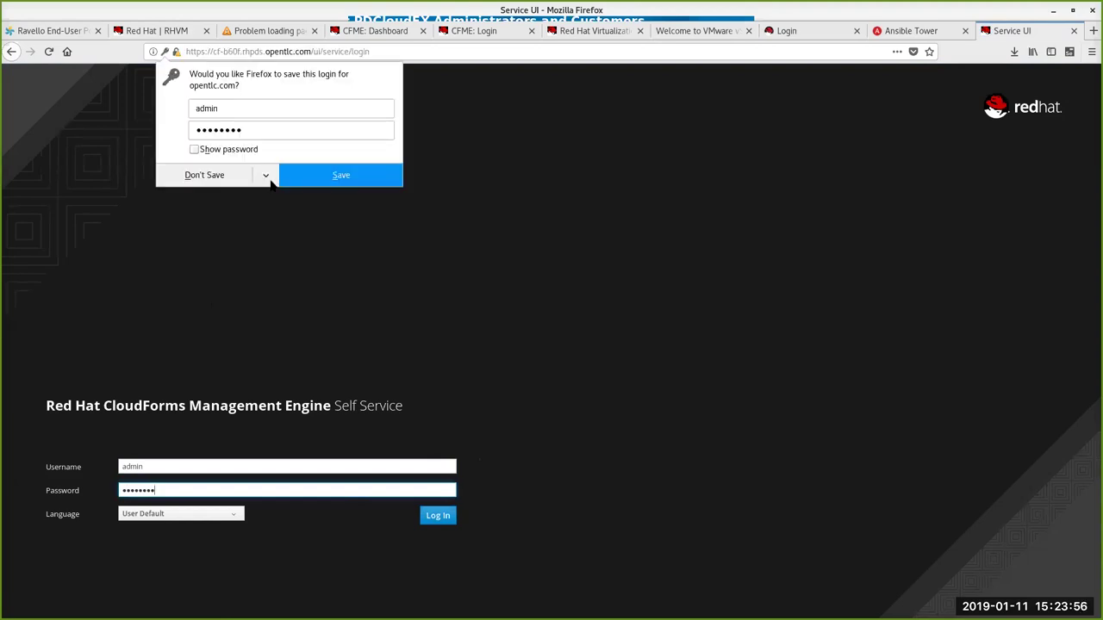
click(201, 175)
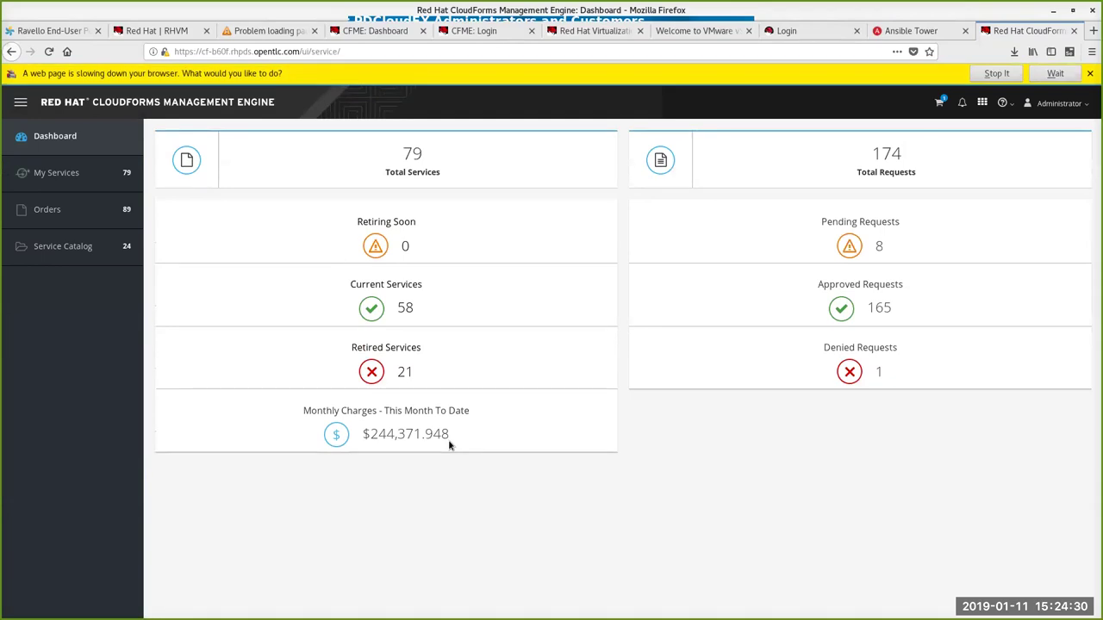
Step: Let the slow portal finish loading, reload it, and view the My Services and Orders lists
click(1065, 75)
key(F5)
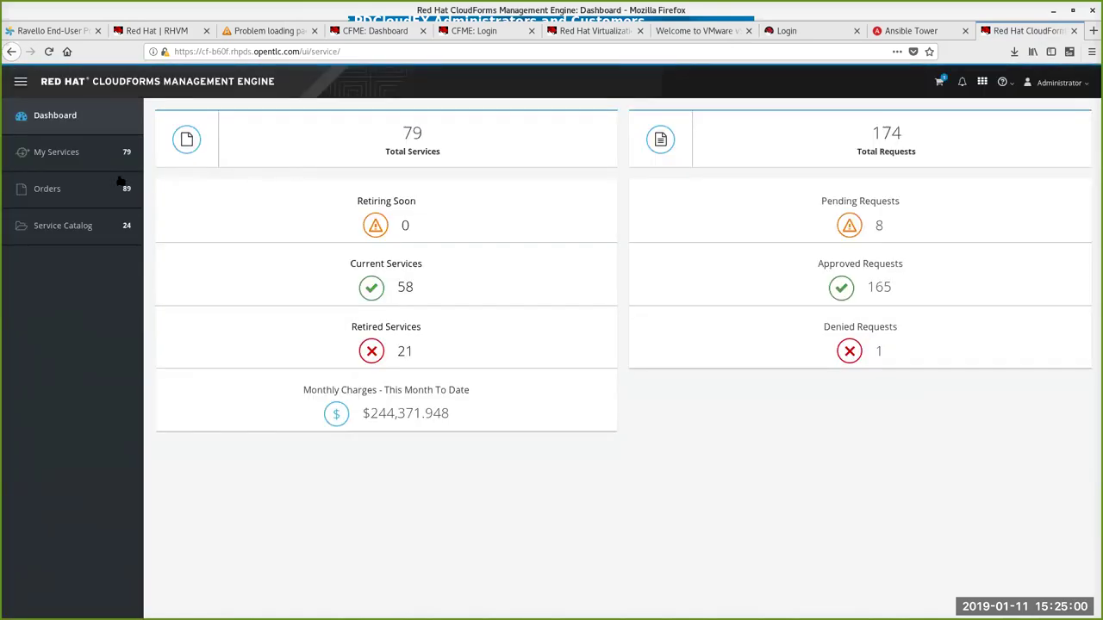
click(96, 157)
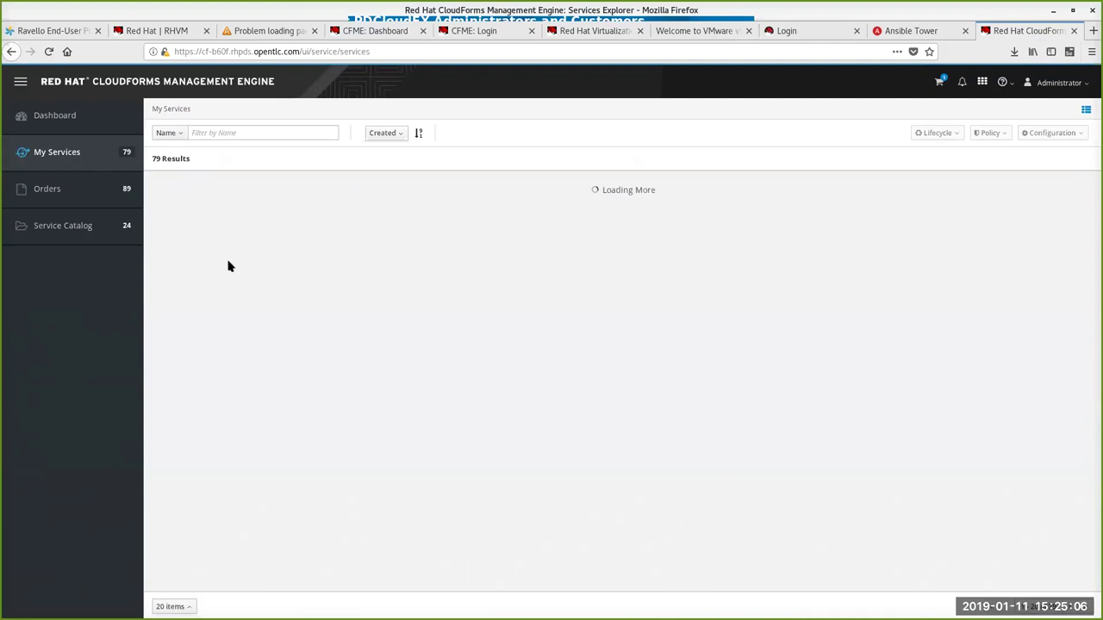
click(113, 193)
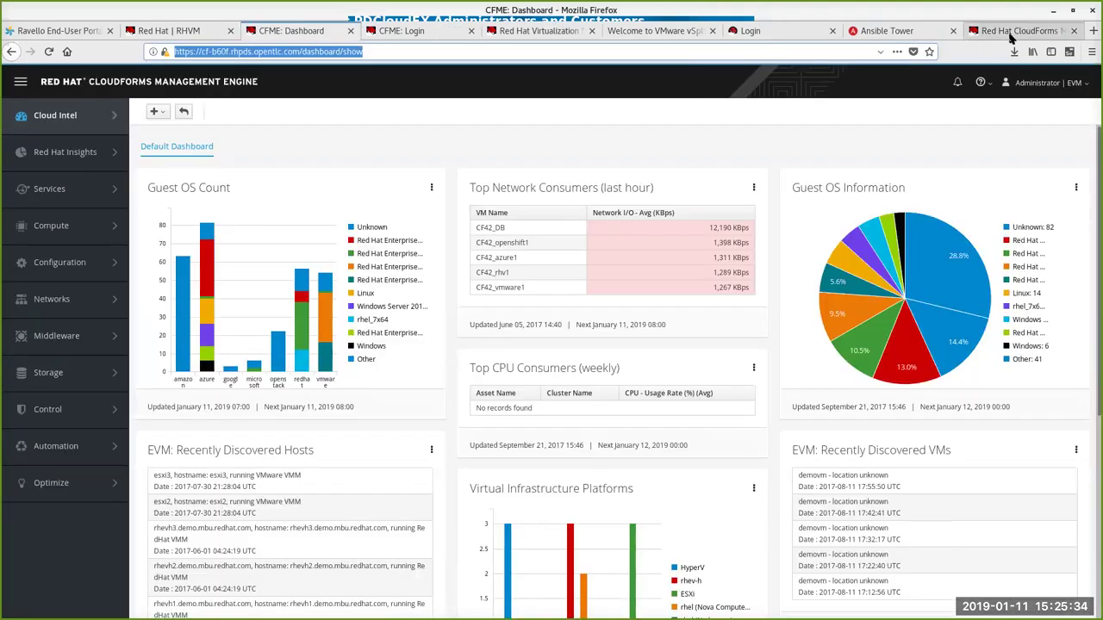
click(1004, 33)
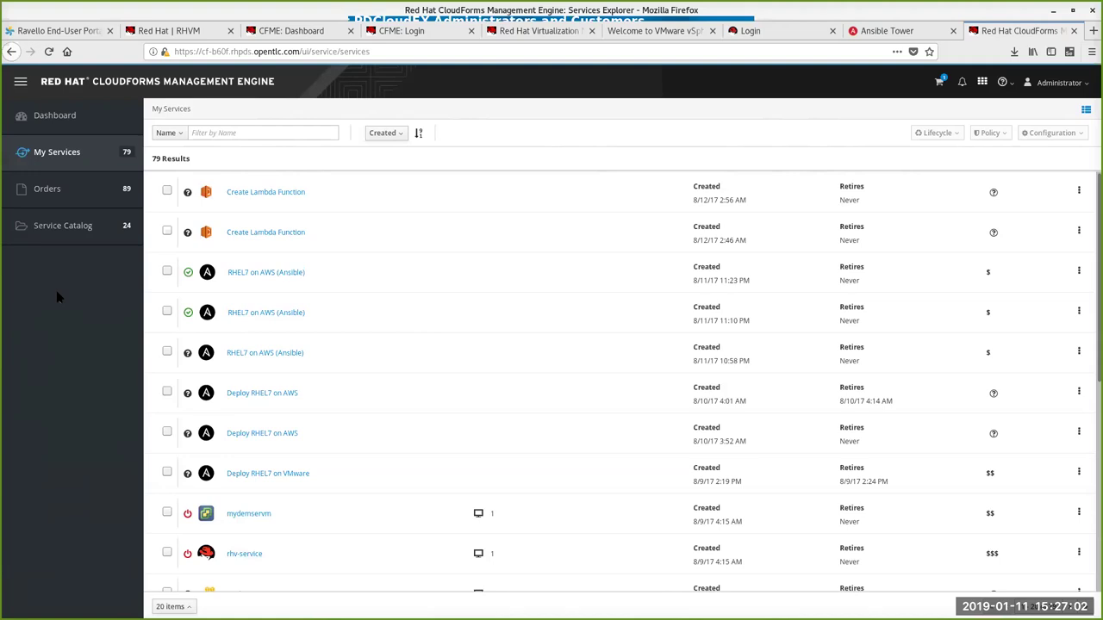
Step: Open the Service Catalog from the Self Service sidebar
click(62, 228)
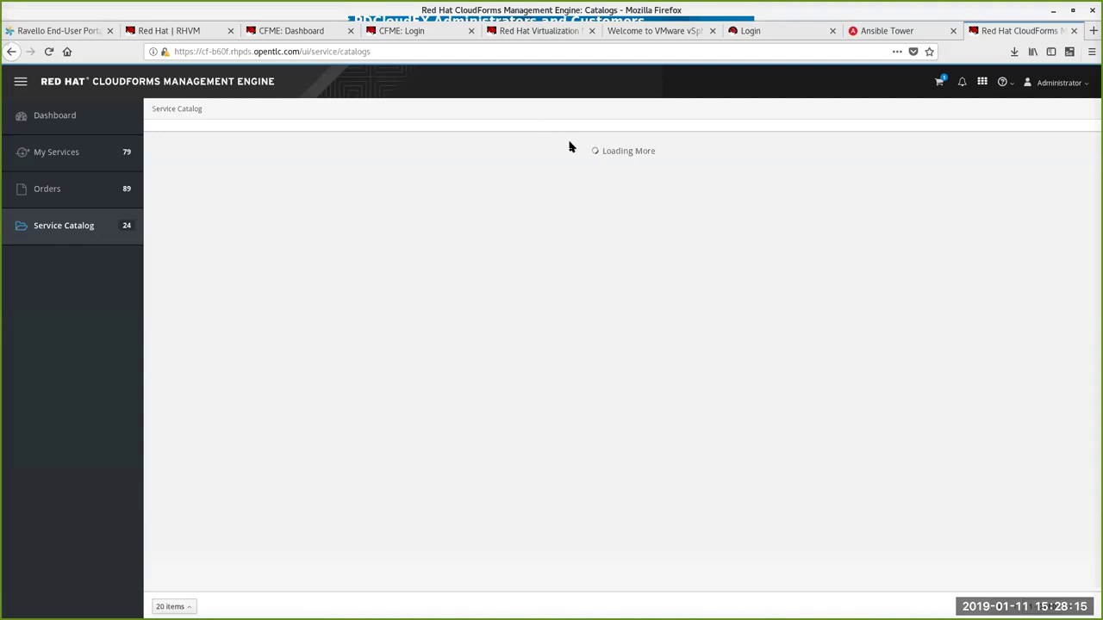
Step: In the admin console, open Compute > Infrastructure > Providers and select the RHVM provider
click(299, 35)
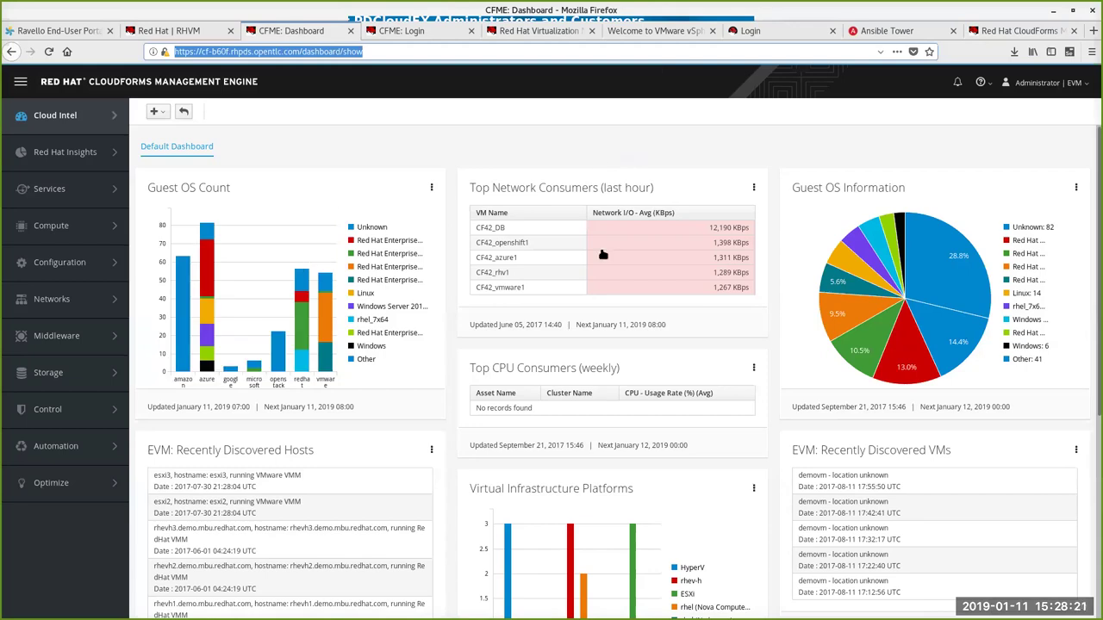
scroll(517, 285, down, 1)
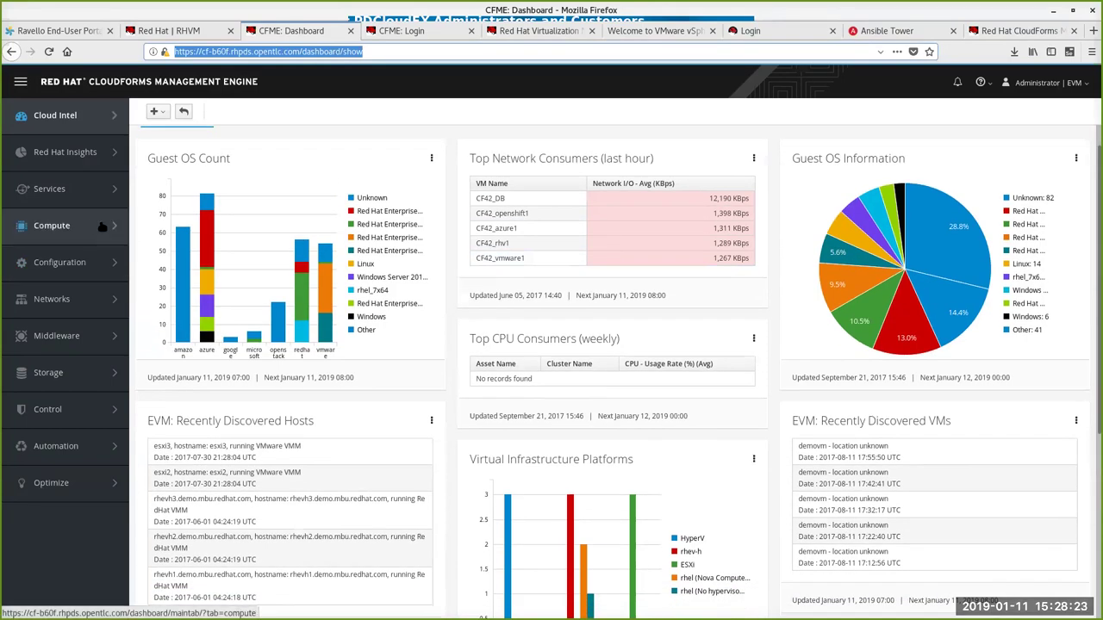
mouse_move(93, 226)
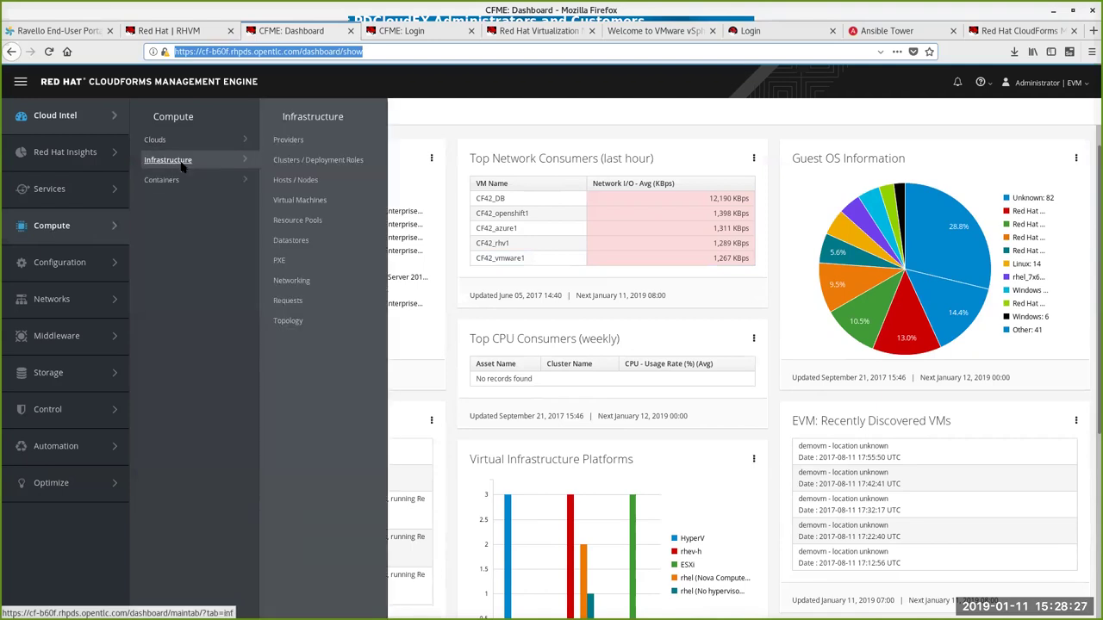
click(288, 141)
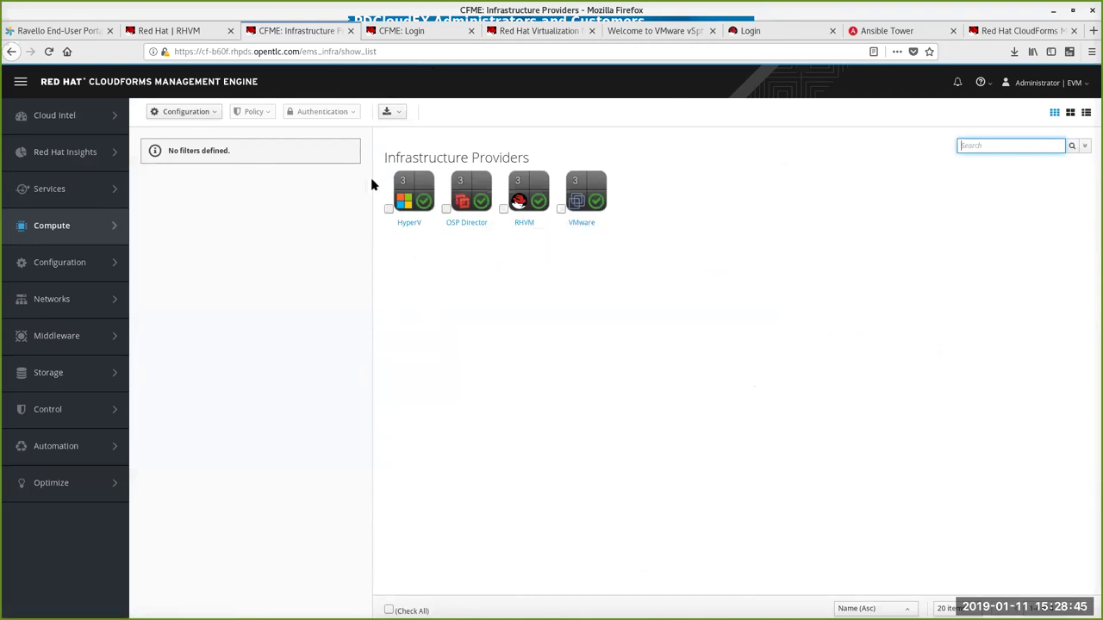
click(524, 224)
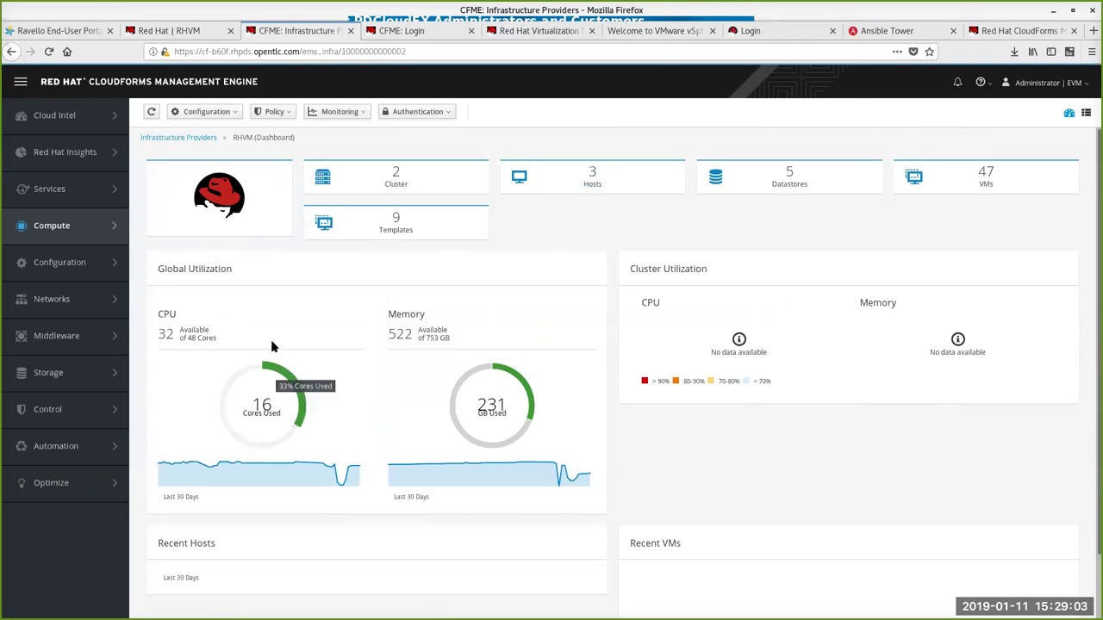
Step: Scroll through the RHVM provider dashboard to review its cores, memory and cluster utilization
scroll(268, 339, down, 1)
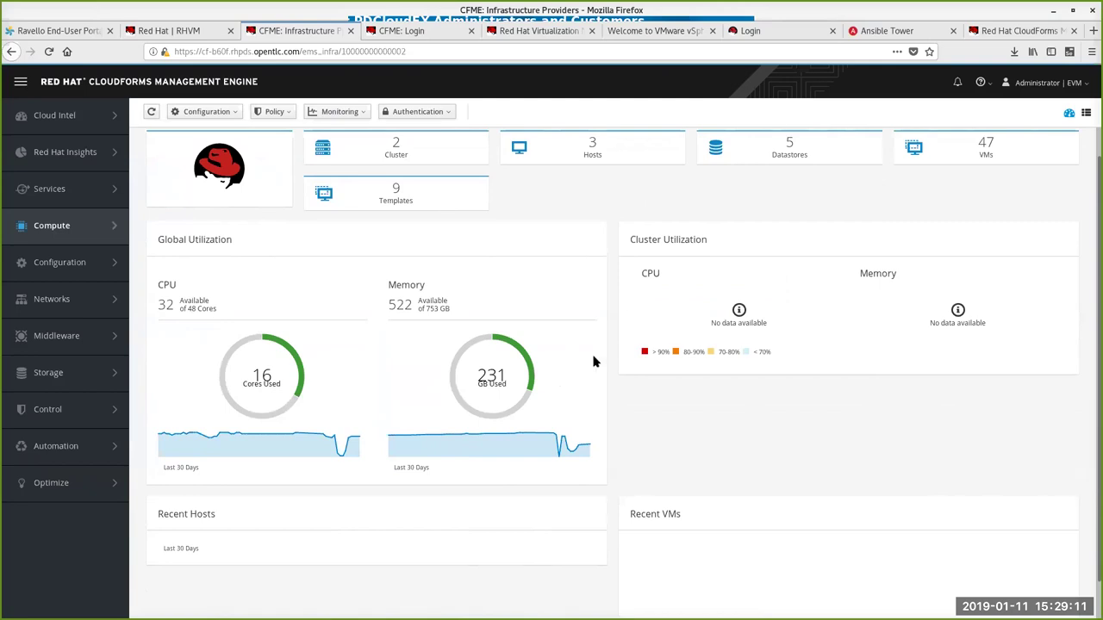
scroll(588, 366, down, 1)
scroll(586, 368, up, 2)
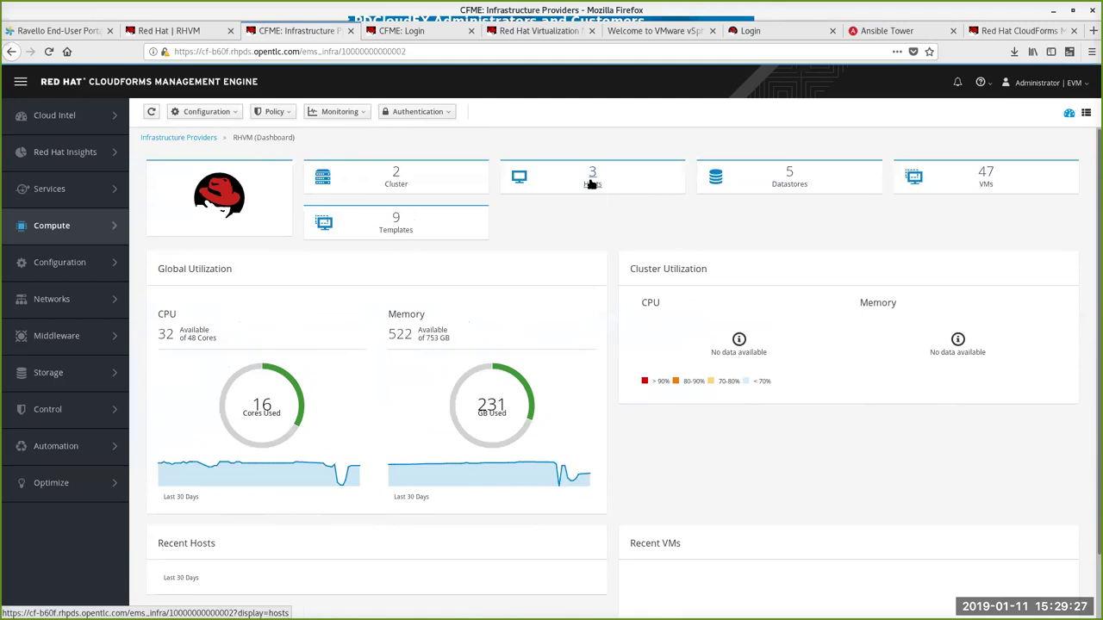
Step: Open the RHVM provider's All Direct VMs grid of 20 virtual machines
click(984, 174)
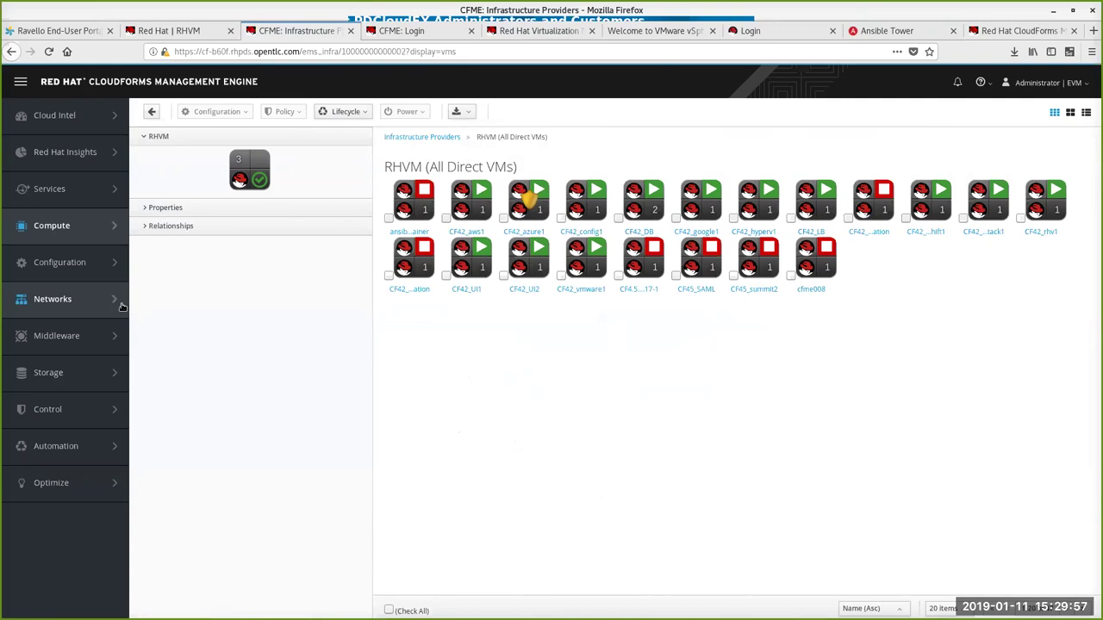
mouse_move(107, 303)
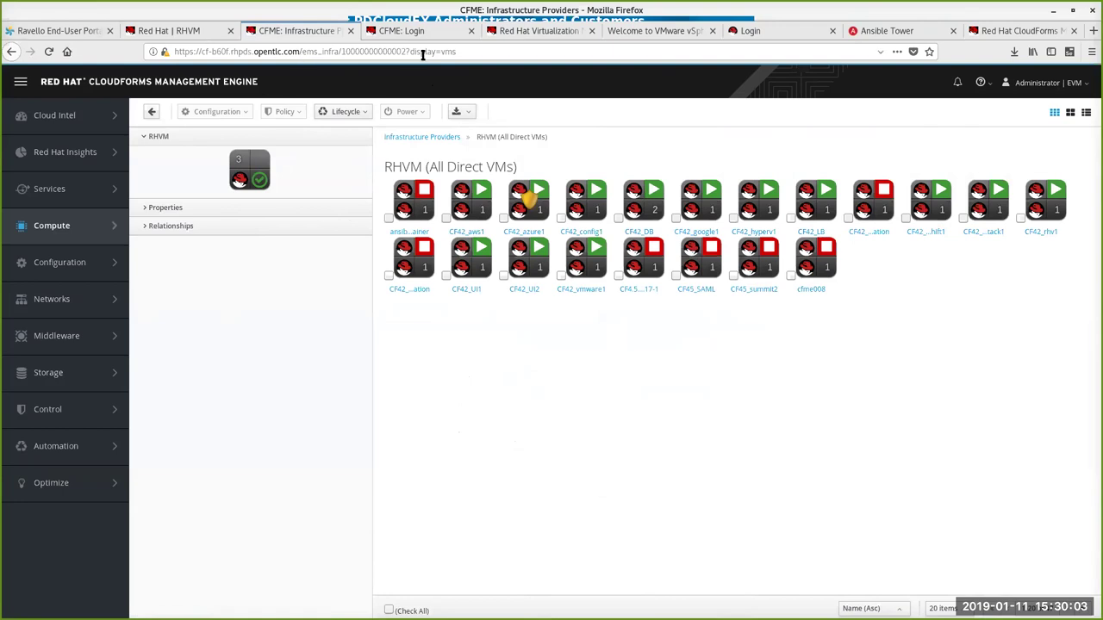
Step: Return to the Self Service tab and scroll through the 24-item Service Catalog
click(983, 31)
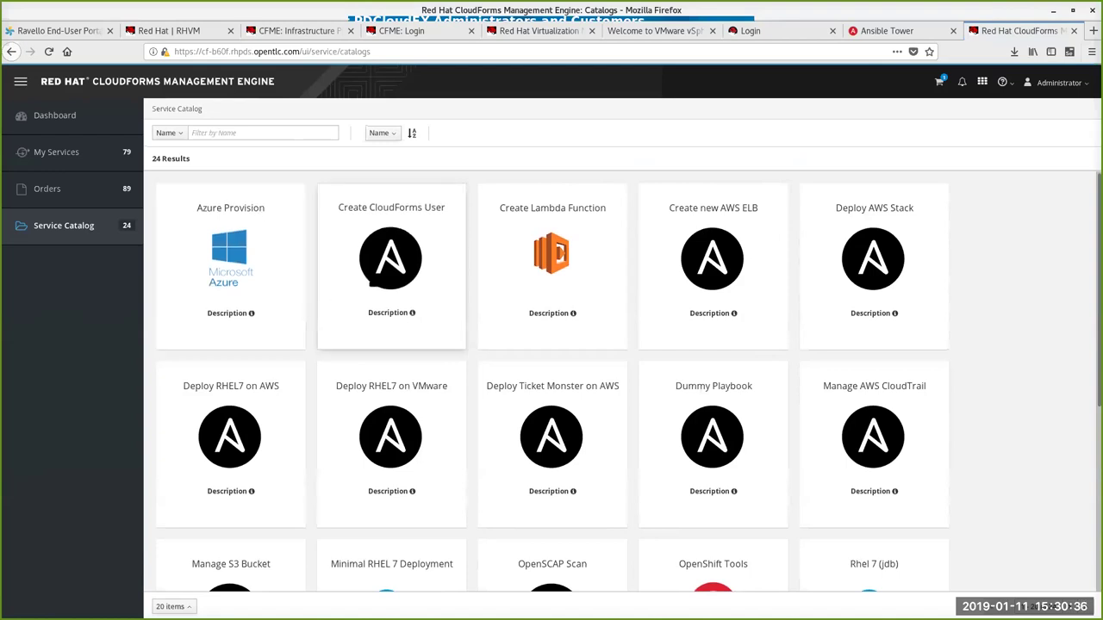
scroll(416, 396, down, 1)
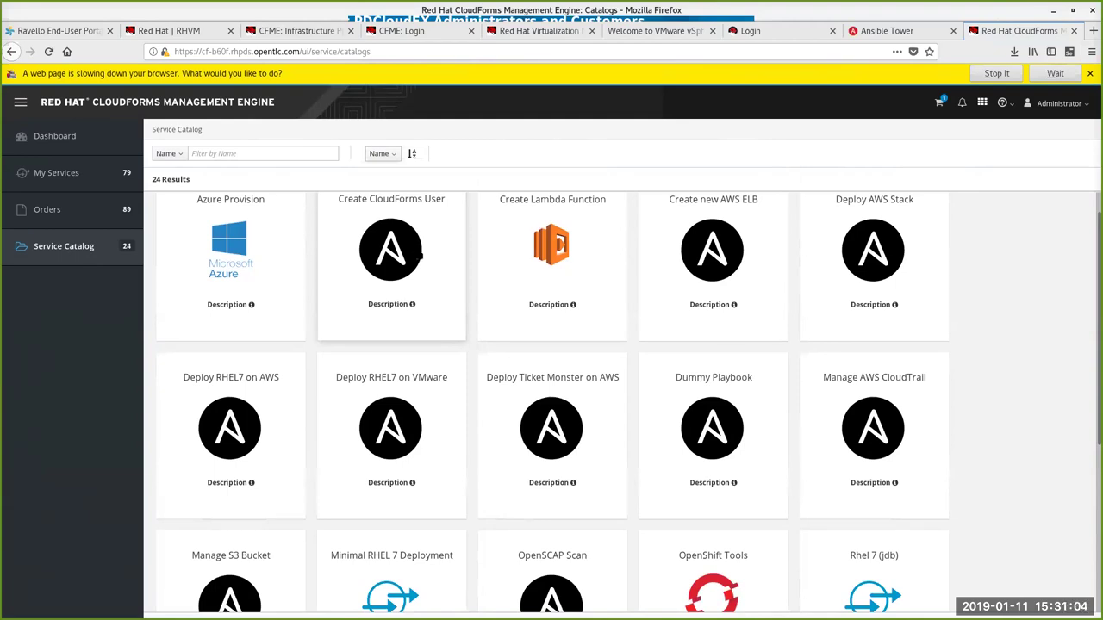
scroll(399, 325, down, 3)
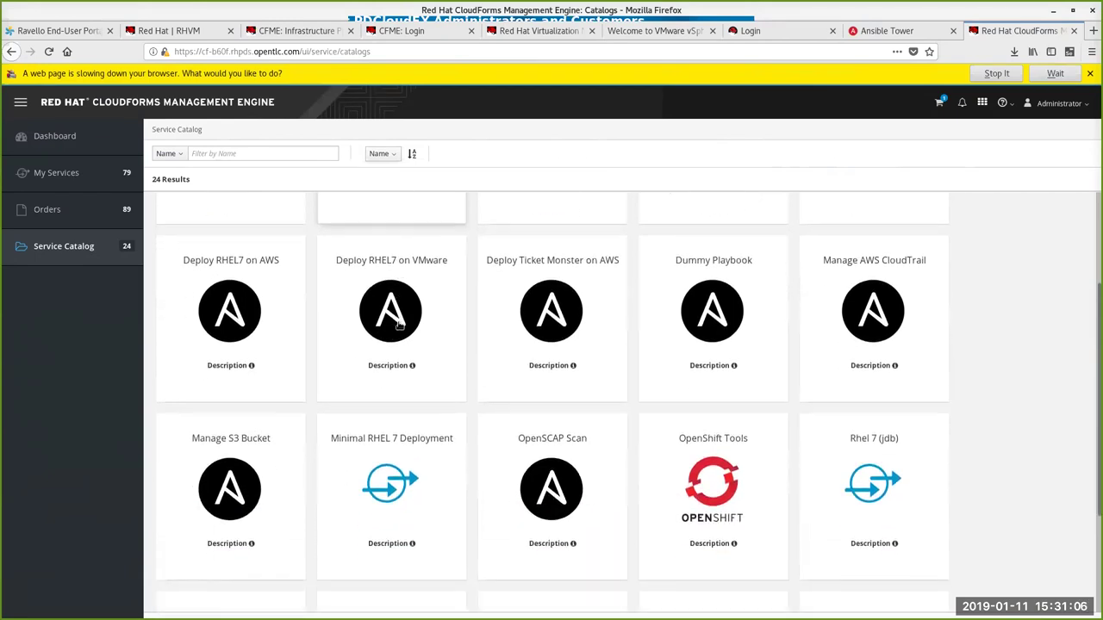
Step: Browse the catalog, change the items-per-page setting, and open the RHEL7 on RHV order form
scroll(375, 390, down, 3)
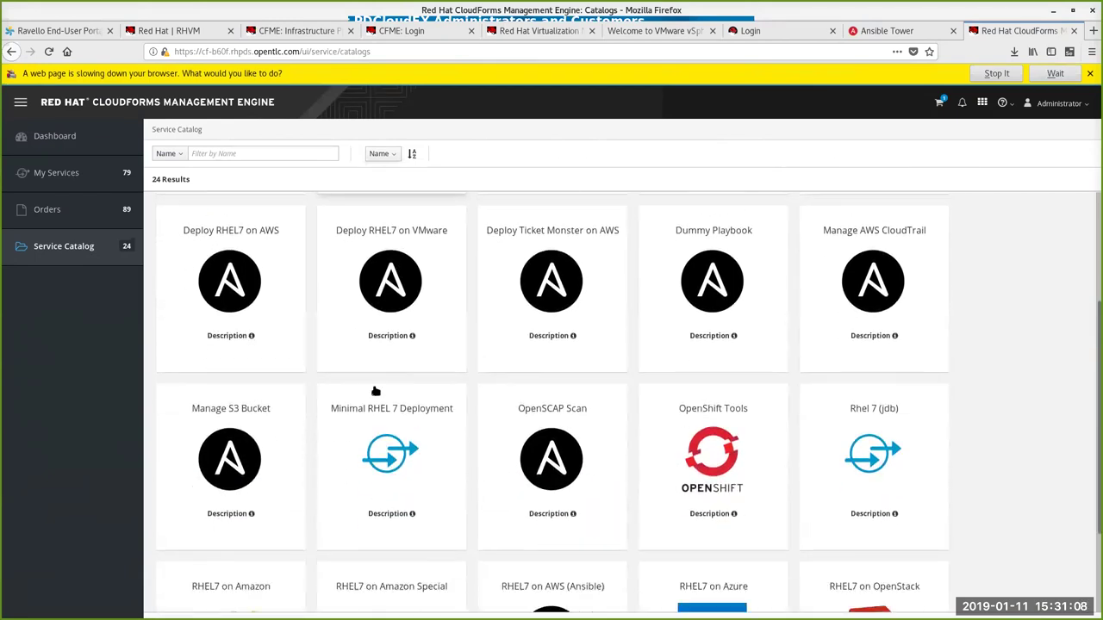
scroll(376, 392, down, 2)
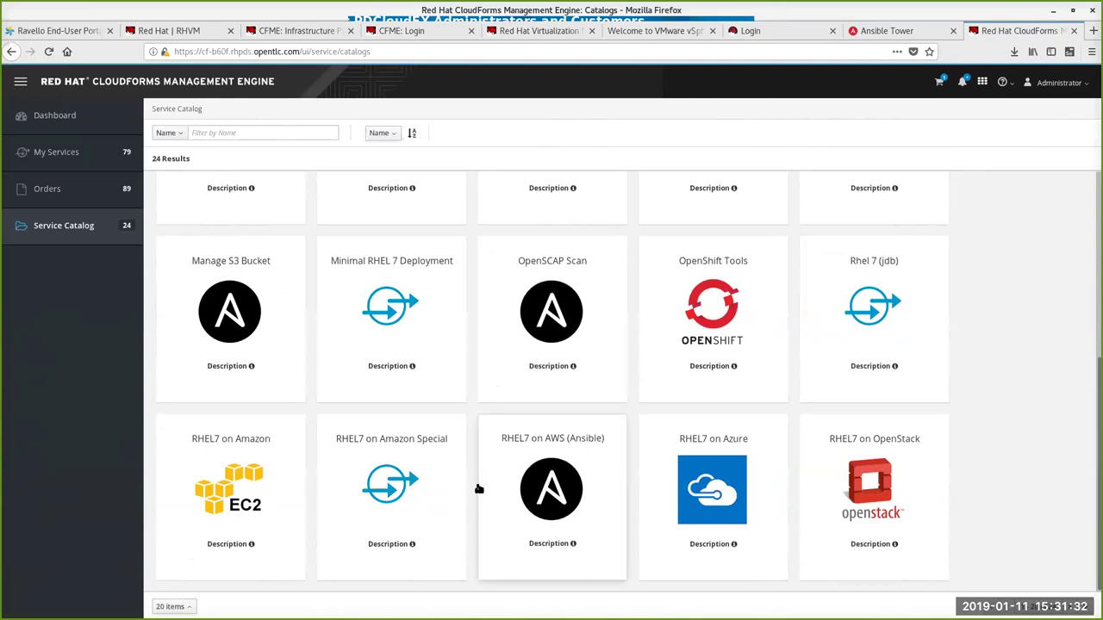
scroll(472, 322, up, 3)
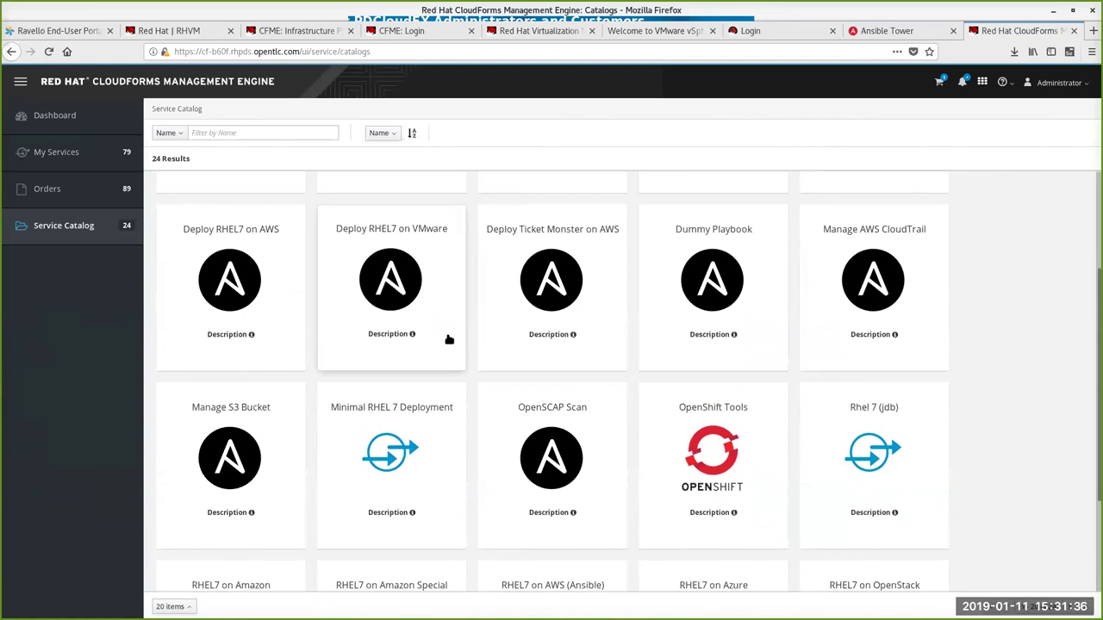
scroll(449, 340, up, 3)
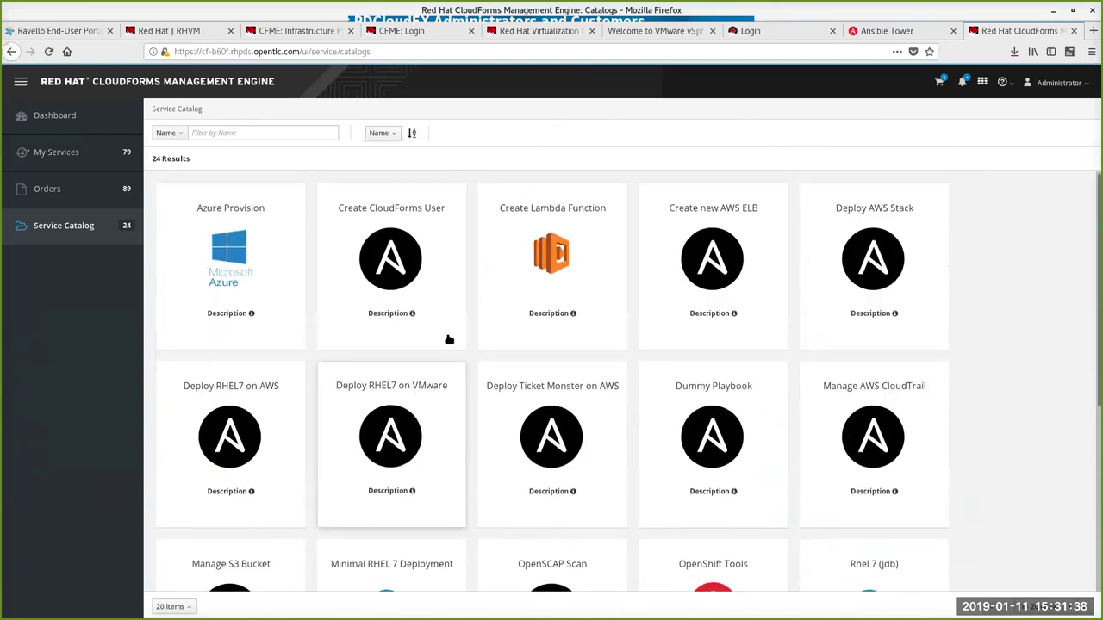
scroll(611, 406, down, 3)
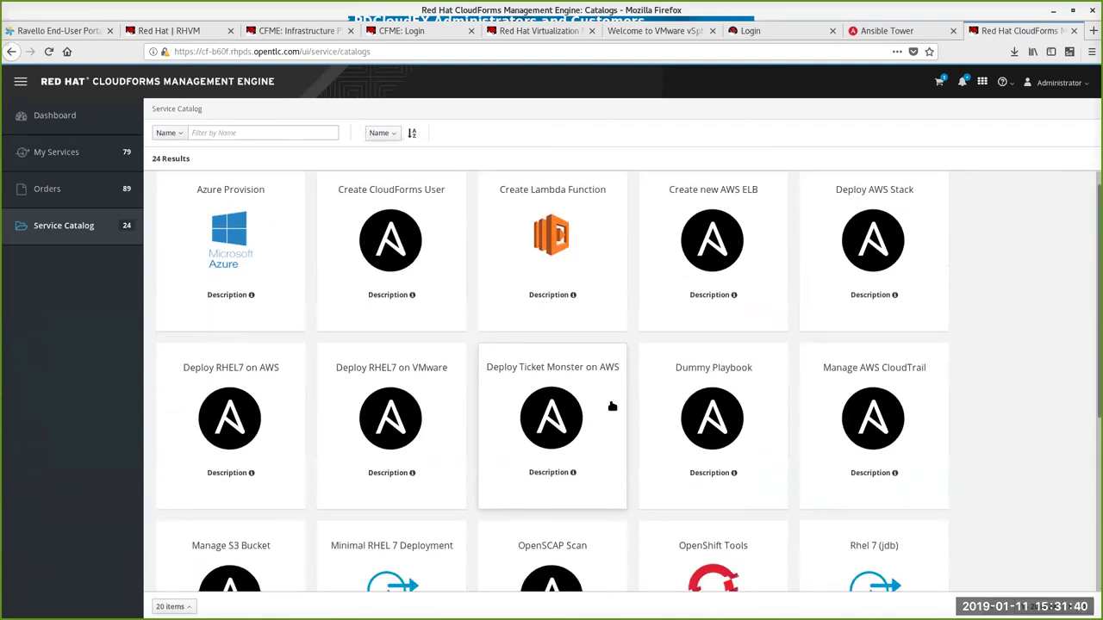
scroll(611, 406, down, 5)
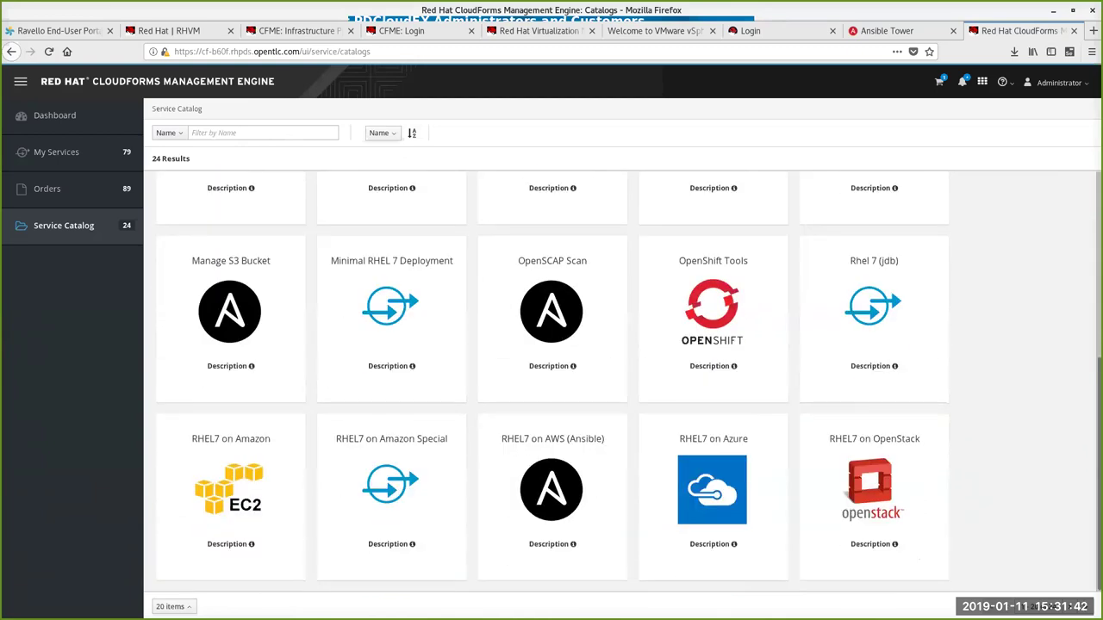
click(164, 607)
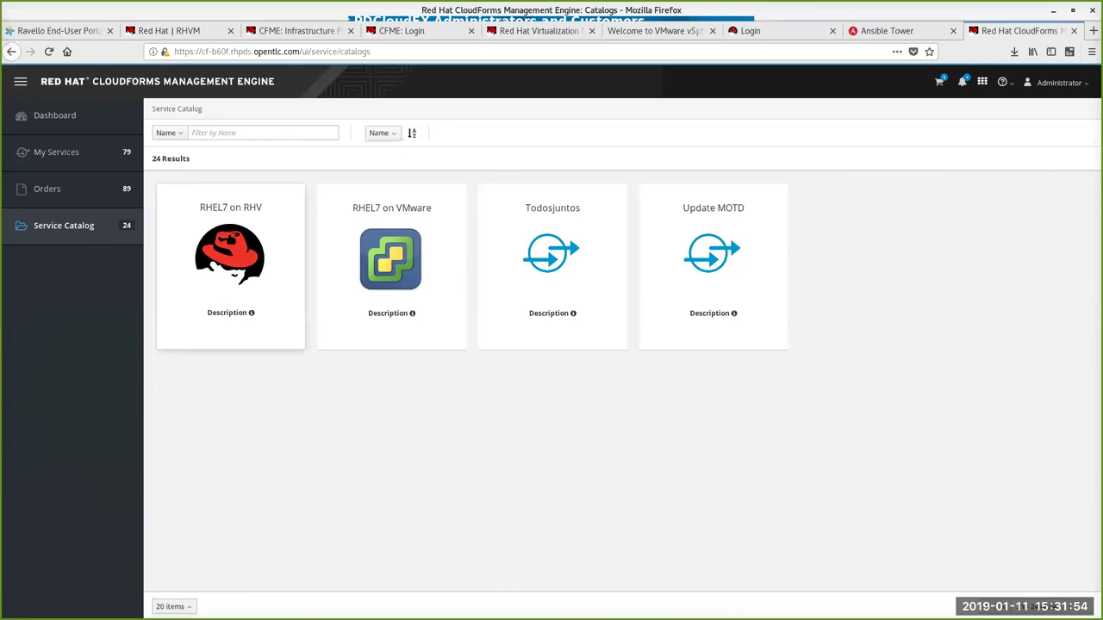
click(240, 210)
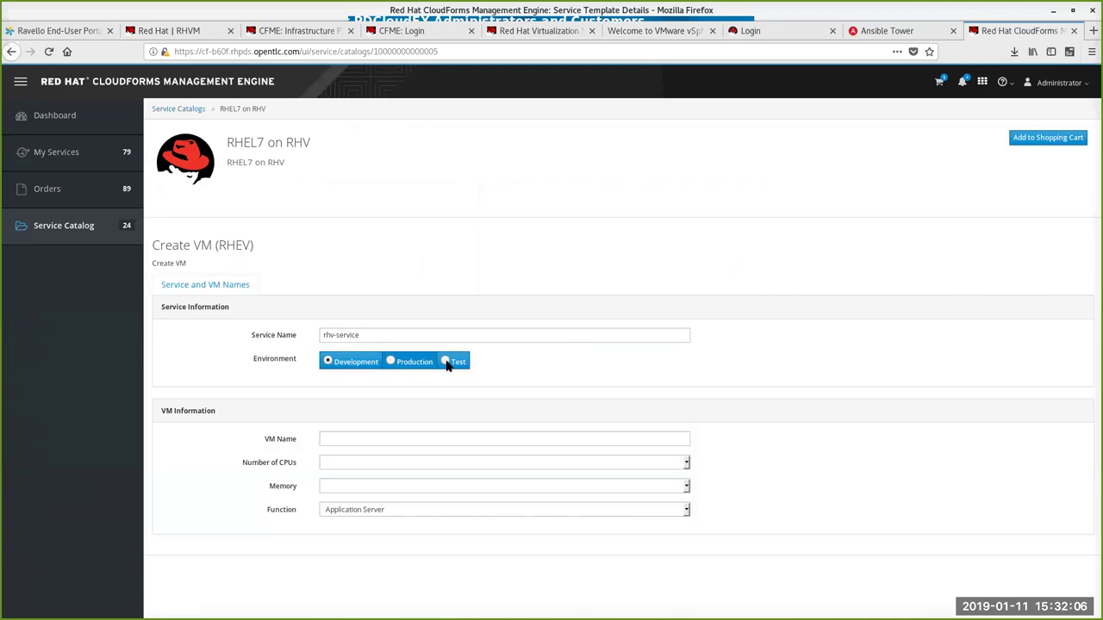
Step: Configure RHEL7 on RHV as VM democfmerhv with 1 CPU, 4GB memory and Web Server function
click(349, 438)
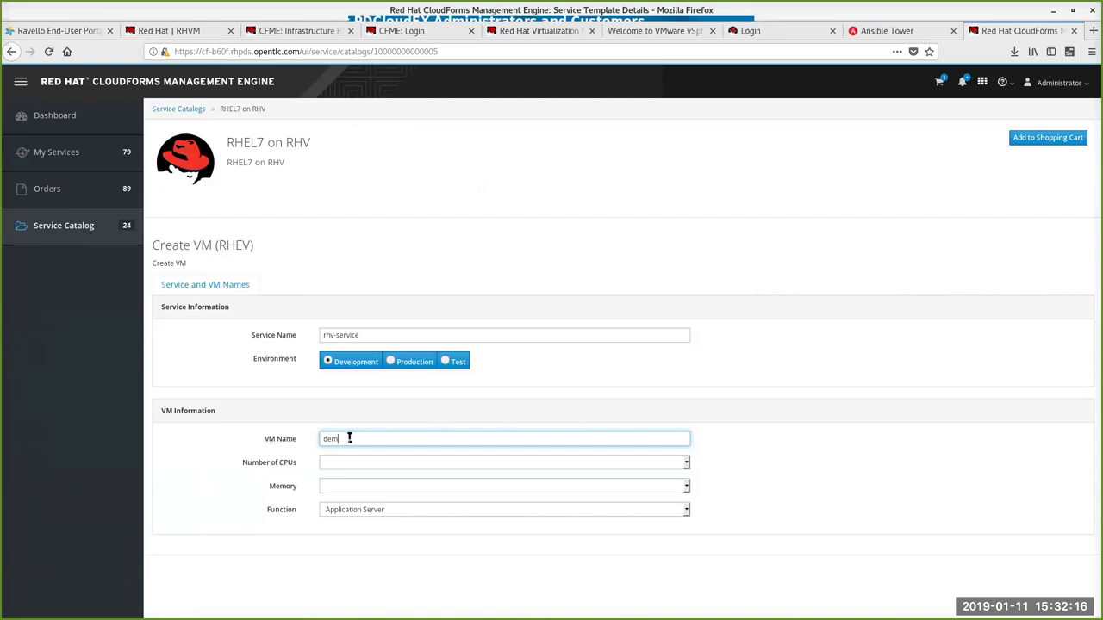
text(democfmerh)
click(549, 463)
text(v)
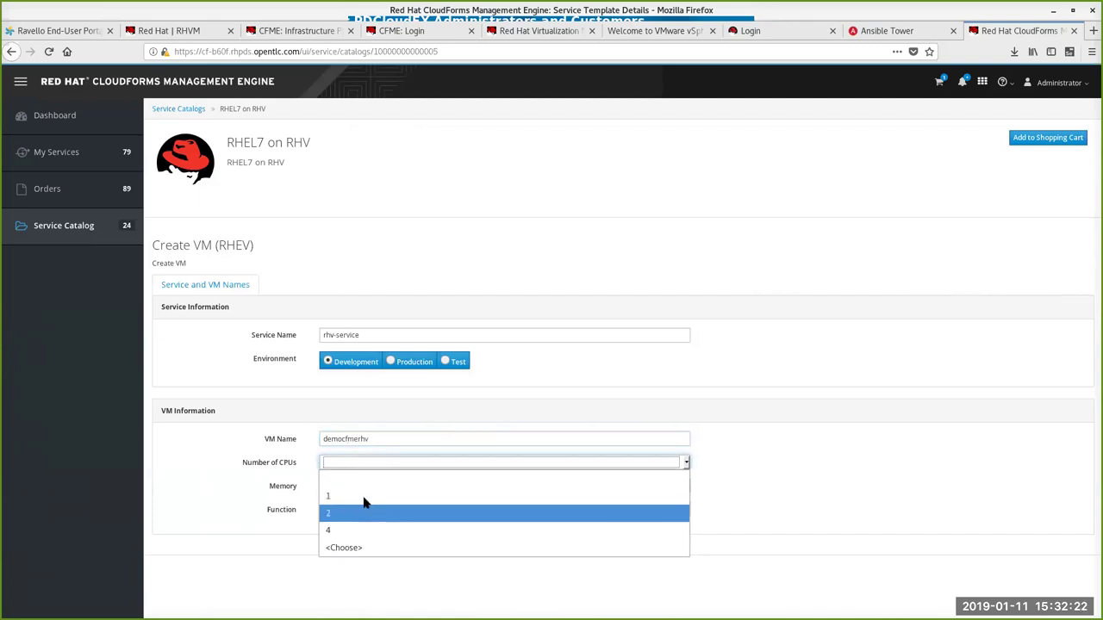
click(353, 483)
click(621, 486)
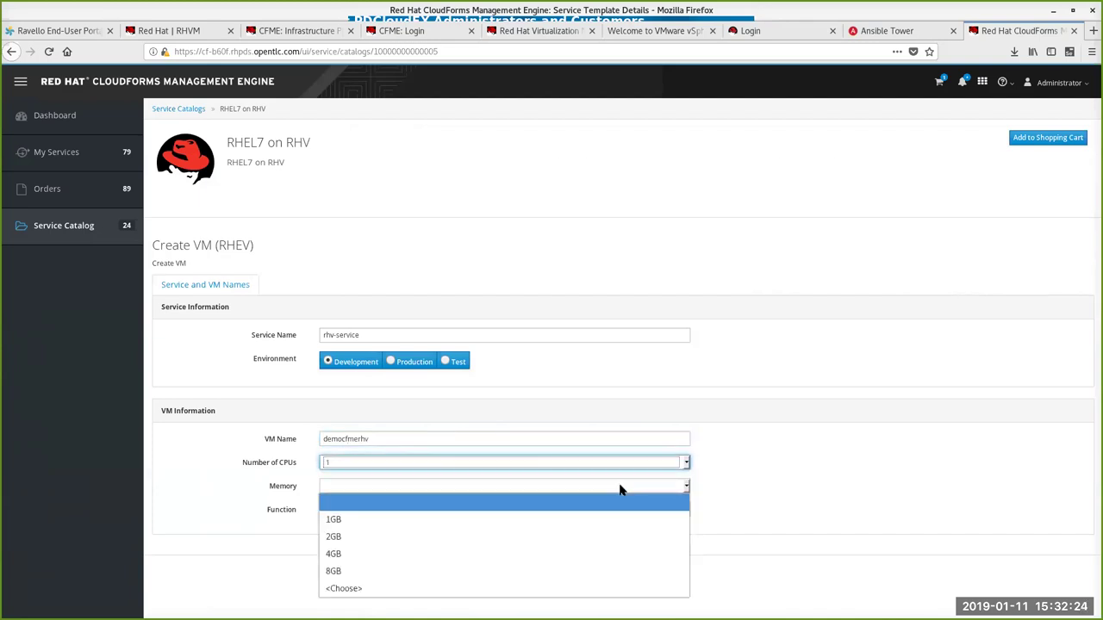
click(440, 554)
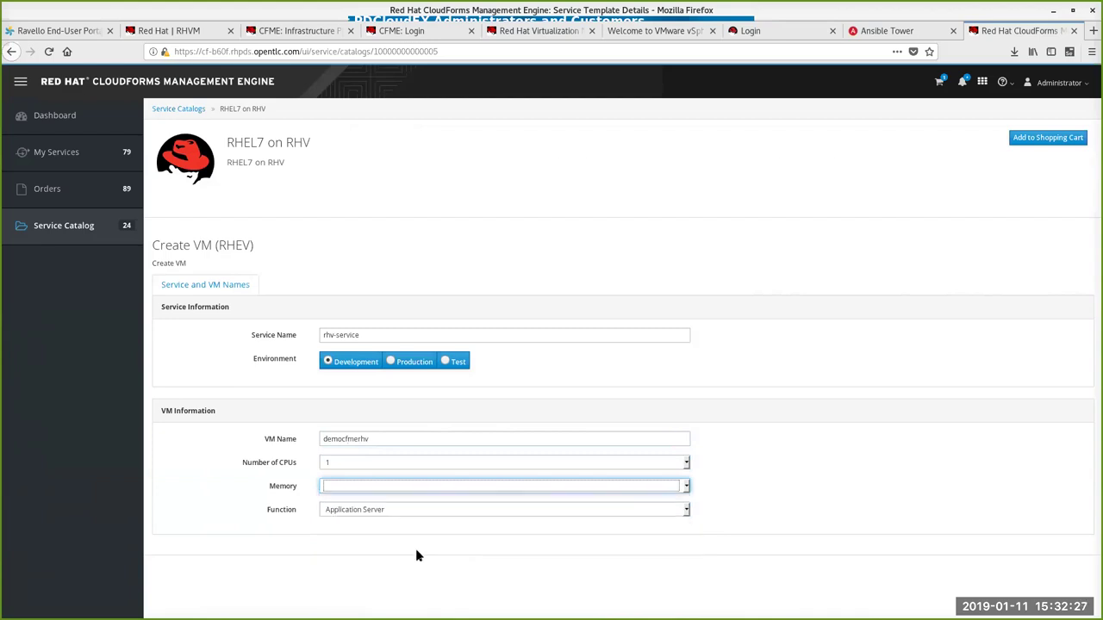
click(382, 514)
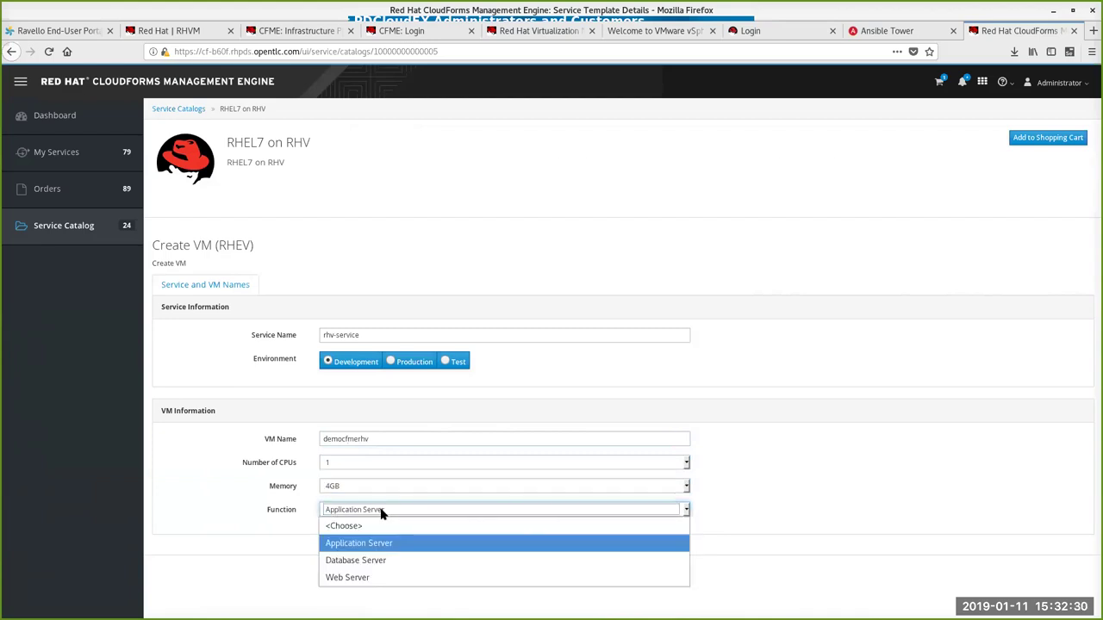
click(361, 581)
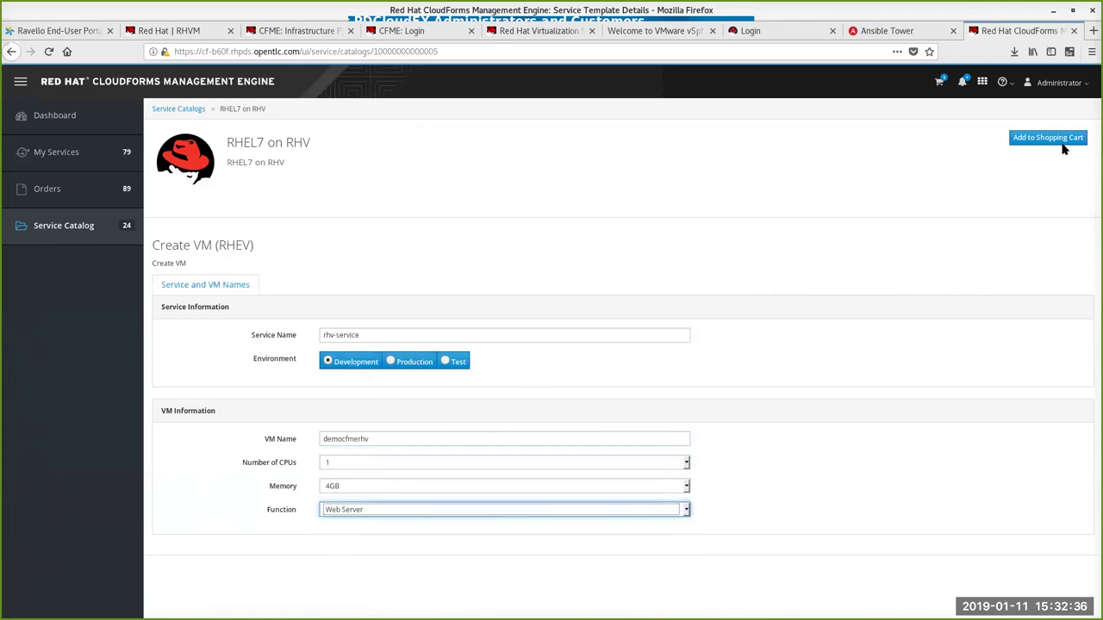
click(1061, 140)
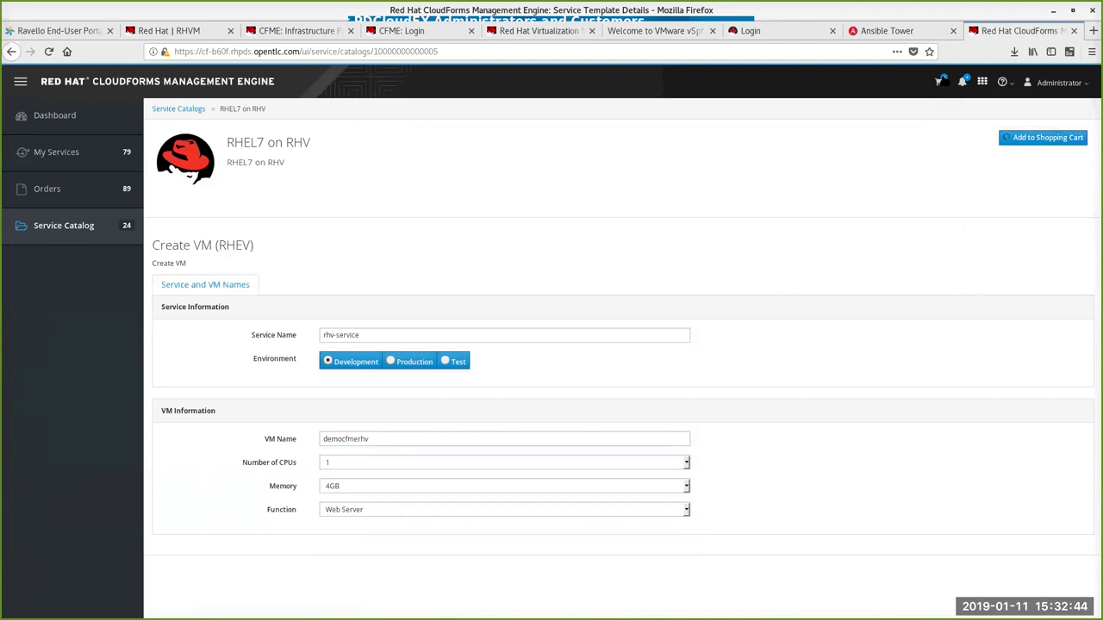
Step: Remove Ticket Monster from the shopping cart and place the RHEL7 on RHV order
click(943, 84)
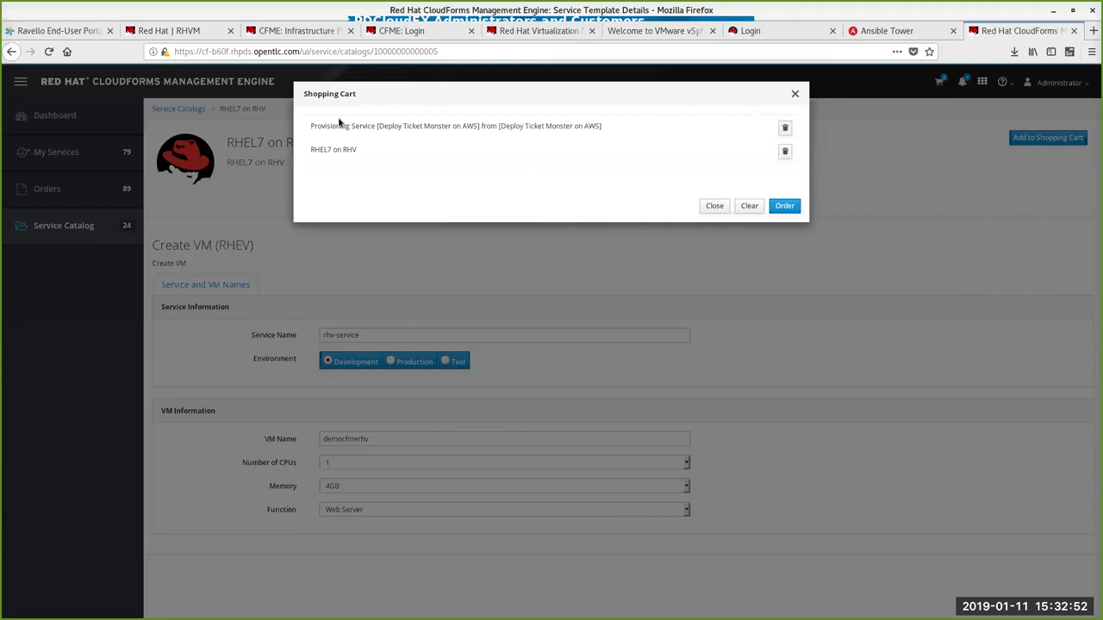
click(784, 128)
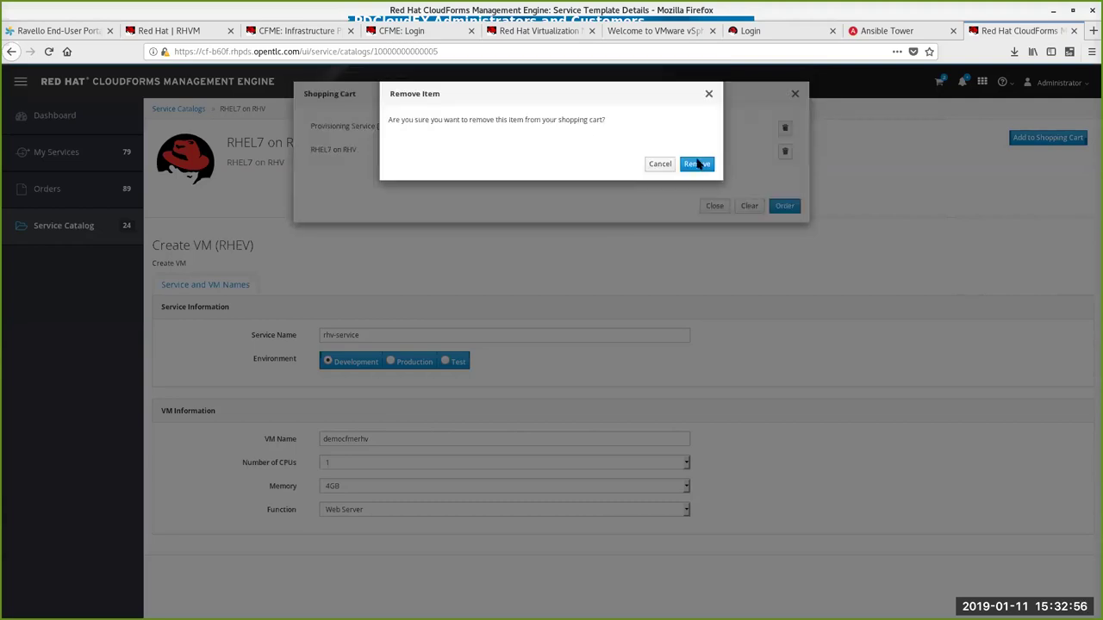
click(668, 164)
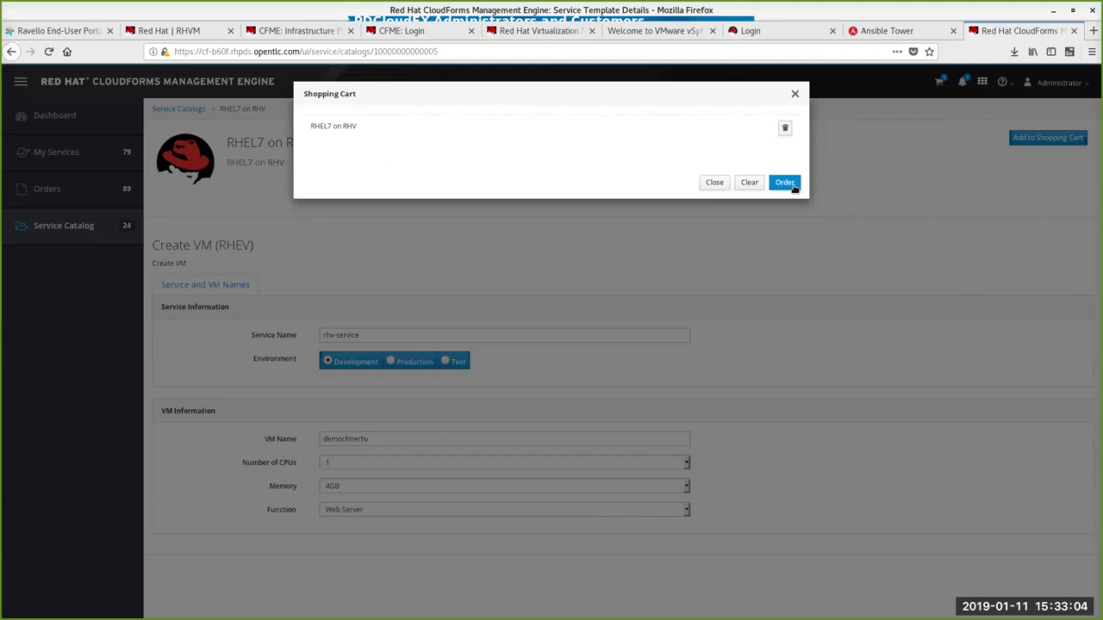
click(789, 184)
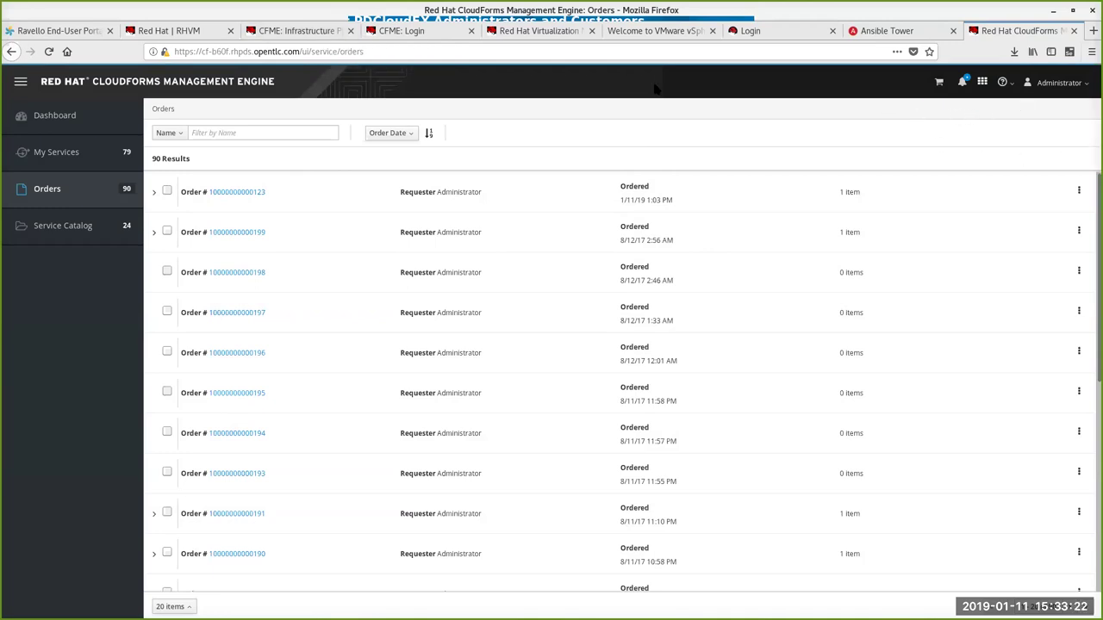
click(306, 33)
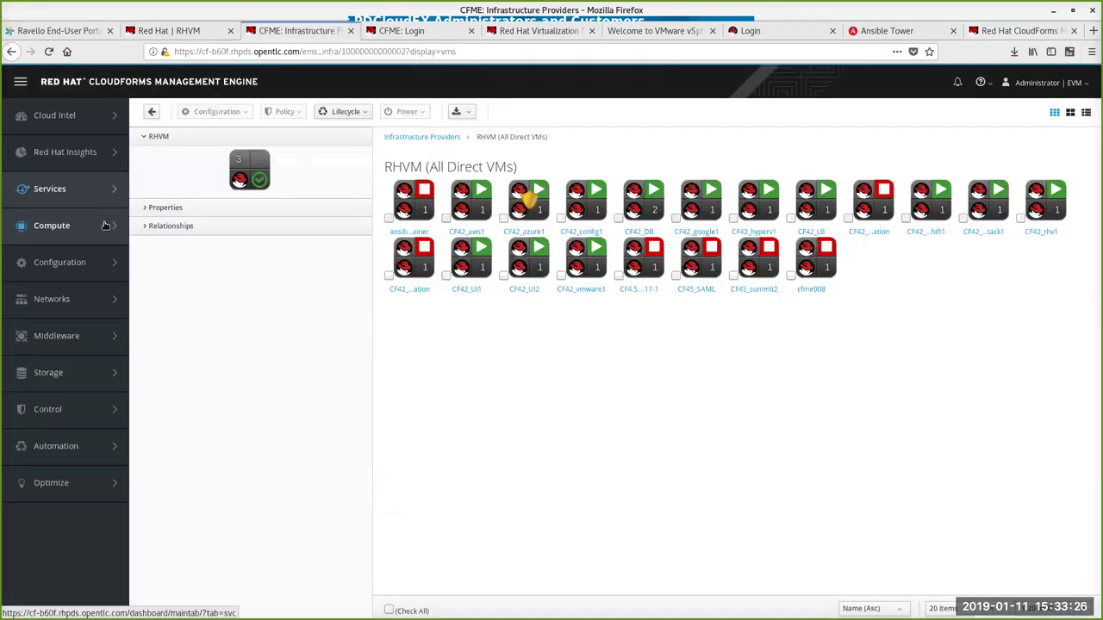
Step: Check the Orders page and the My Services list in the Self Service tab
mouse_move(95, 234)
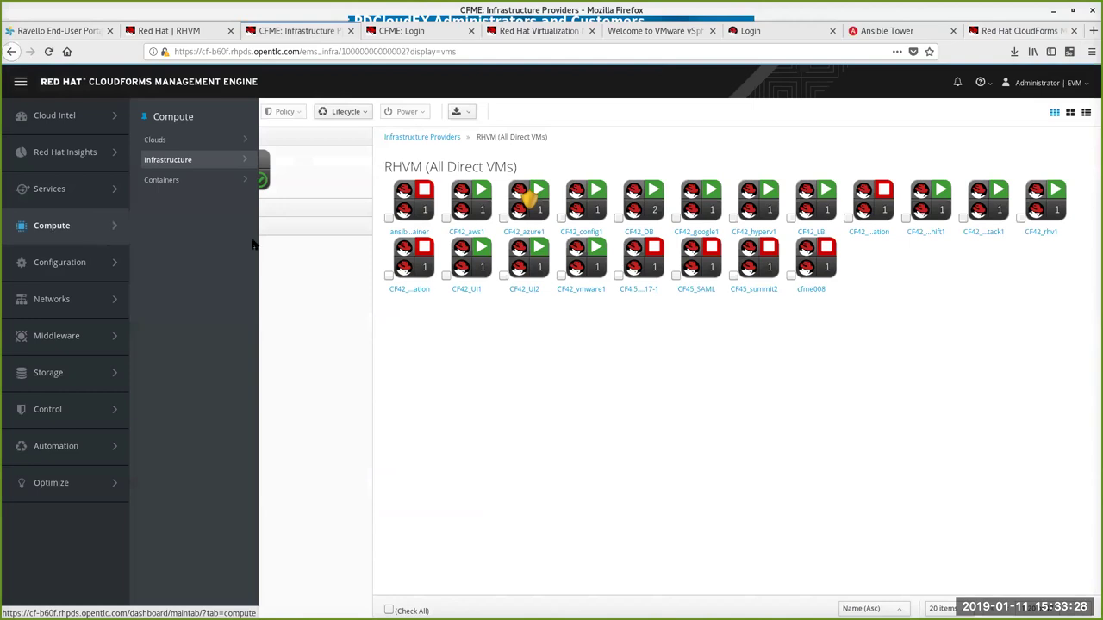
click(1017, 31)
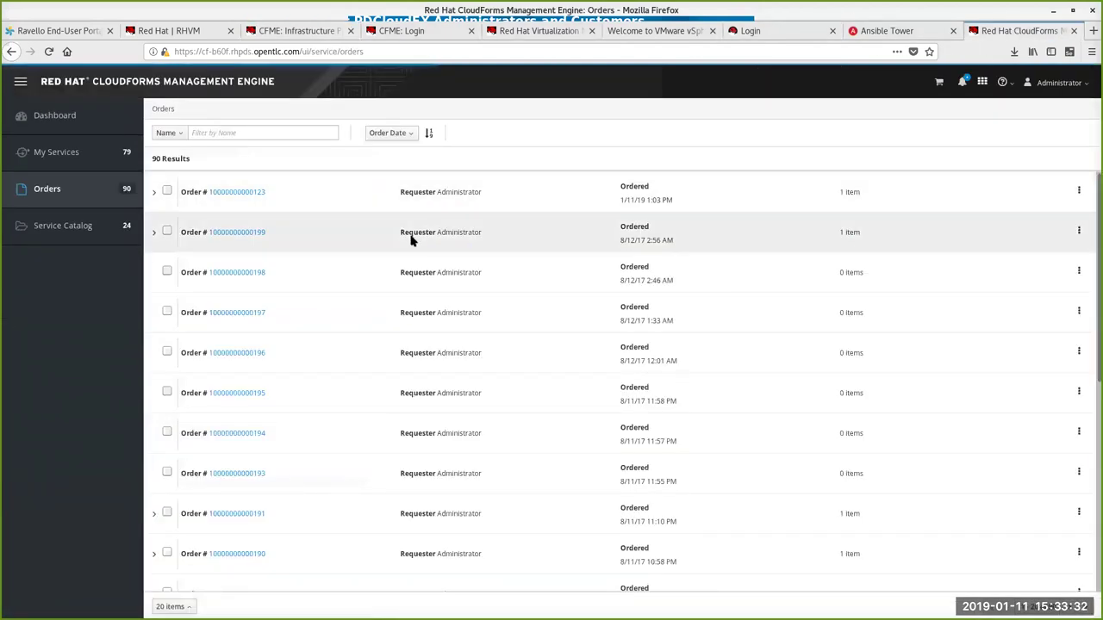
click(67, 155)
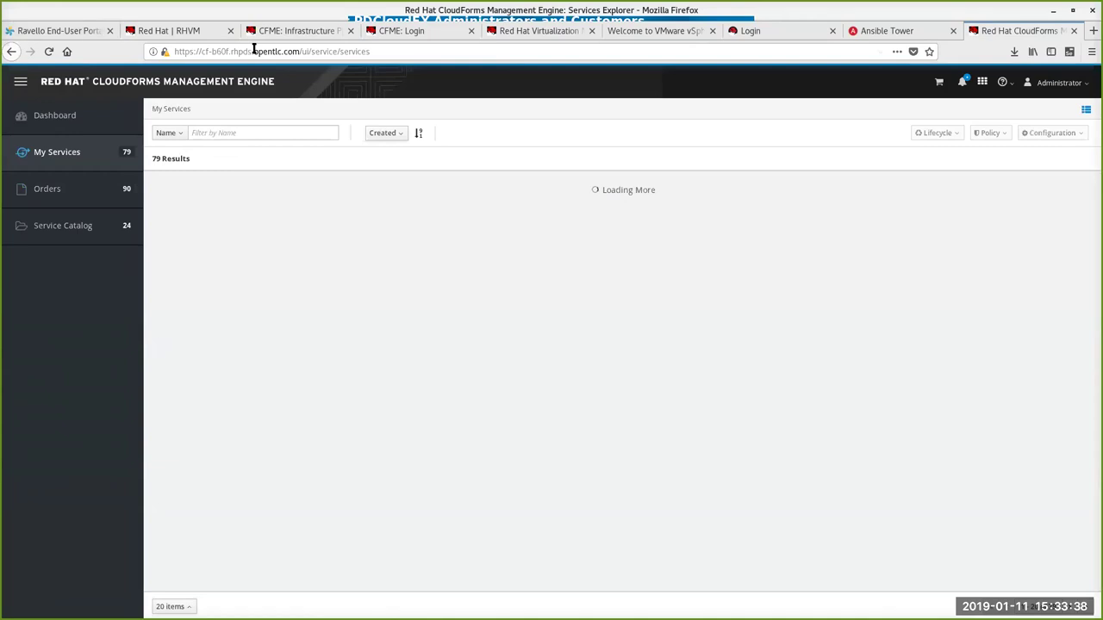
Step: Back in the CFME: Infrastructure tab, go to Services > Requests
click(320, 33)
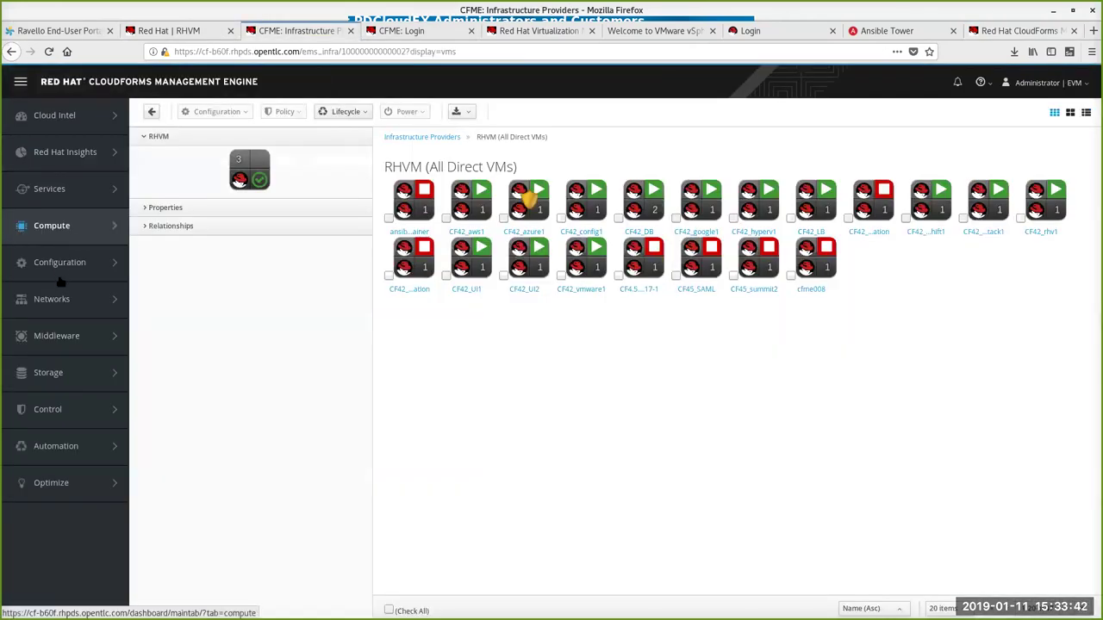
mouse_move(76, 186)
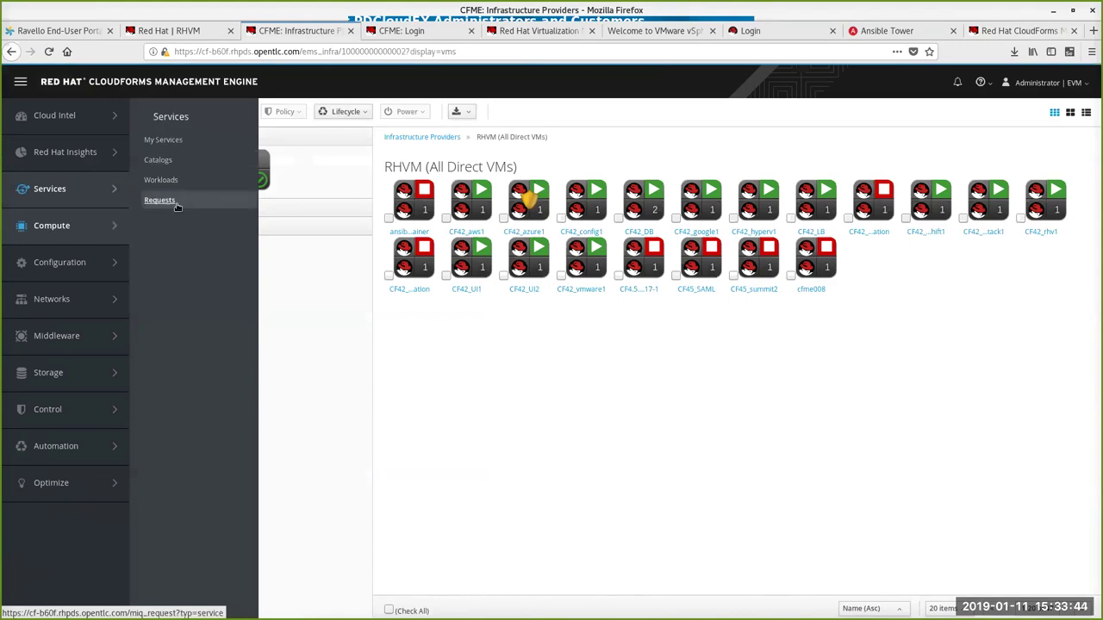
click(167, 202)
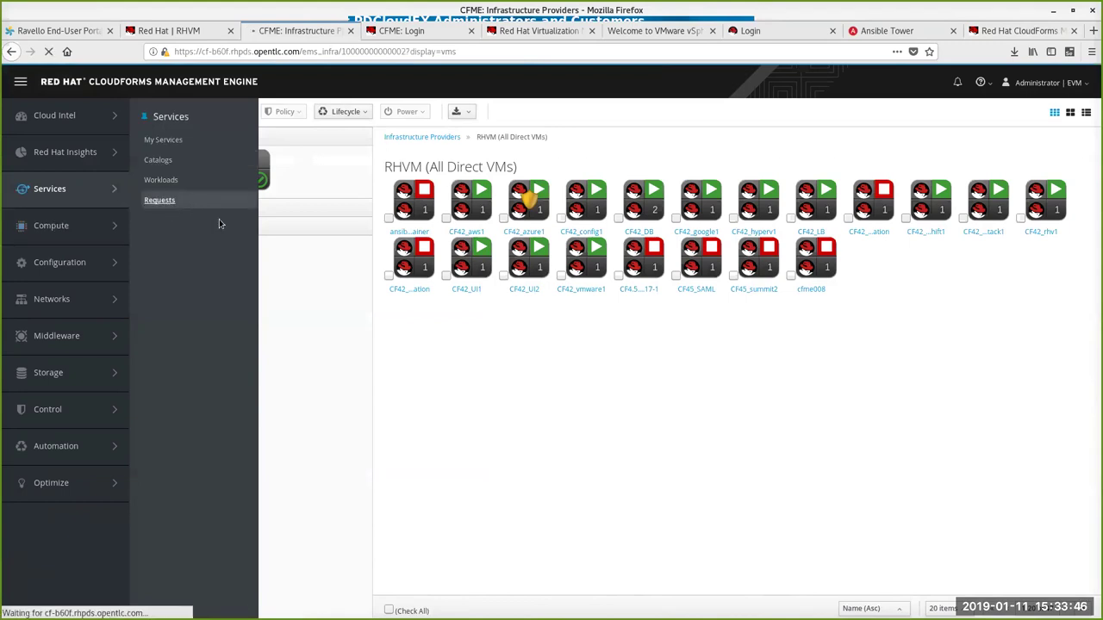
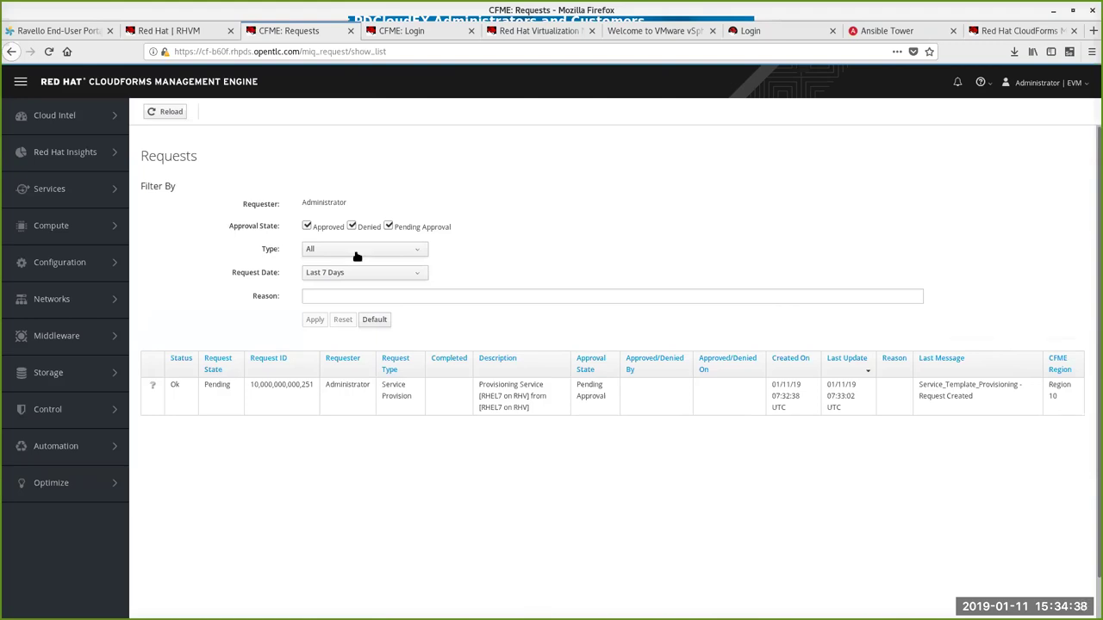
Step: Refresh the admin Requests list repeatedly to check the approval status
click(152, 114)
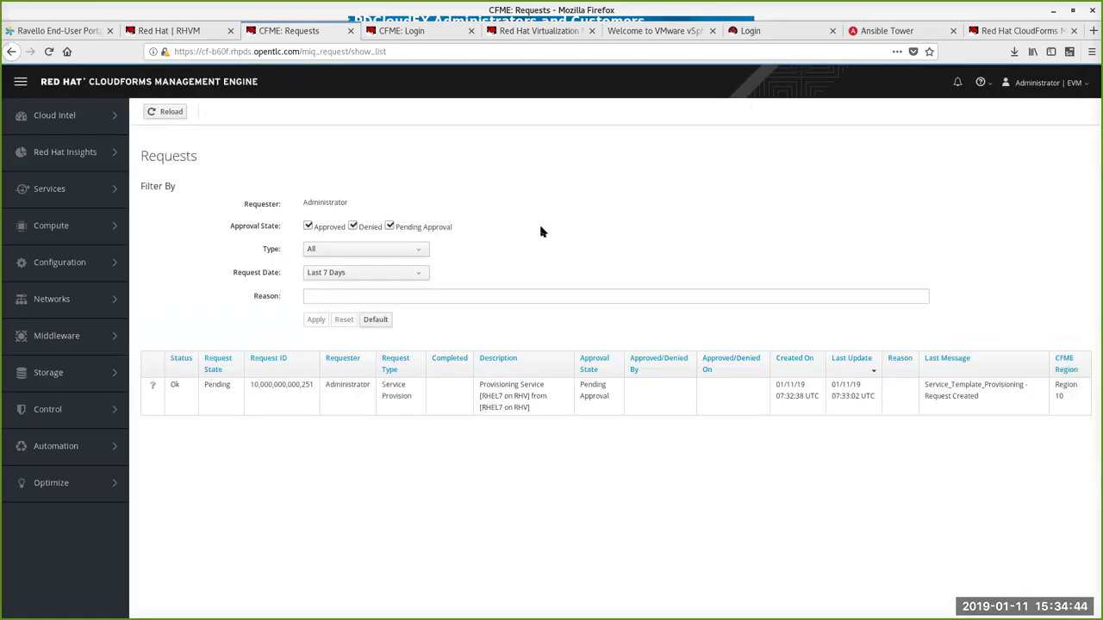
click(168, 114)
click(168, 114)
click(168, 115)
click(168, 115)
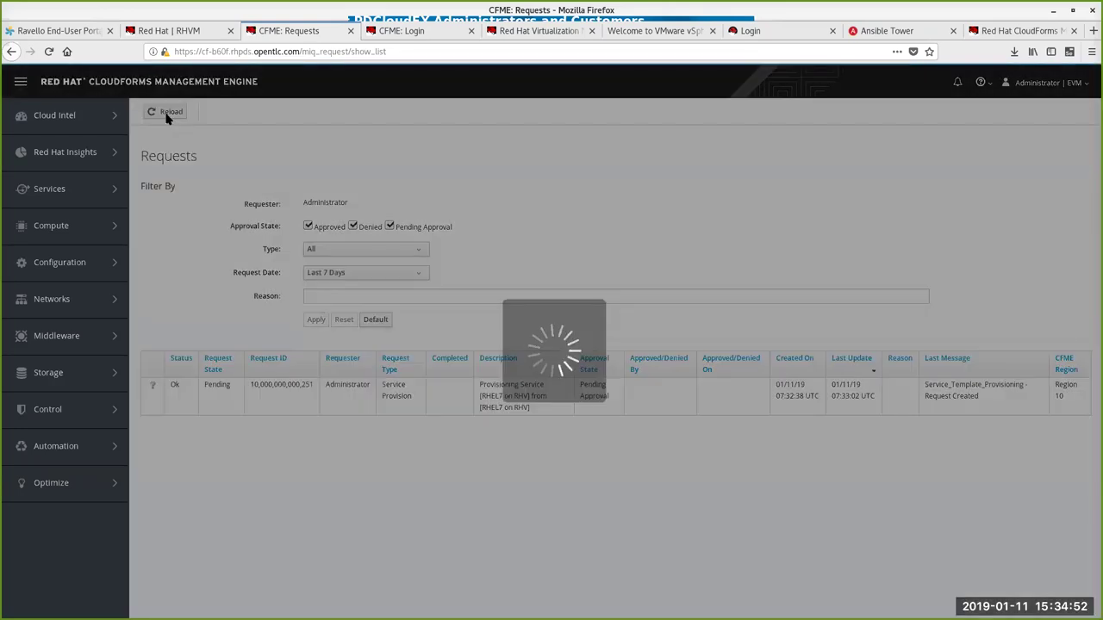
click(168, 115)
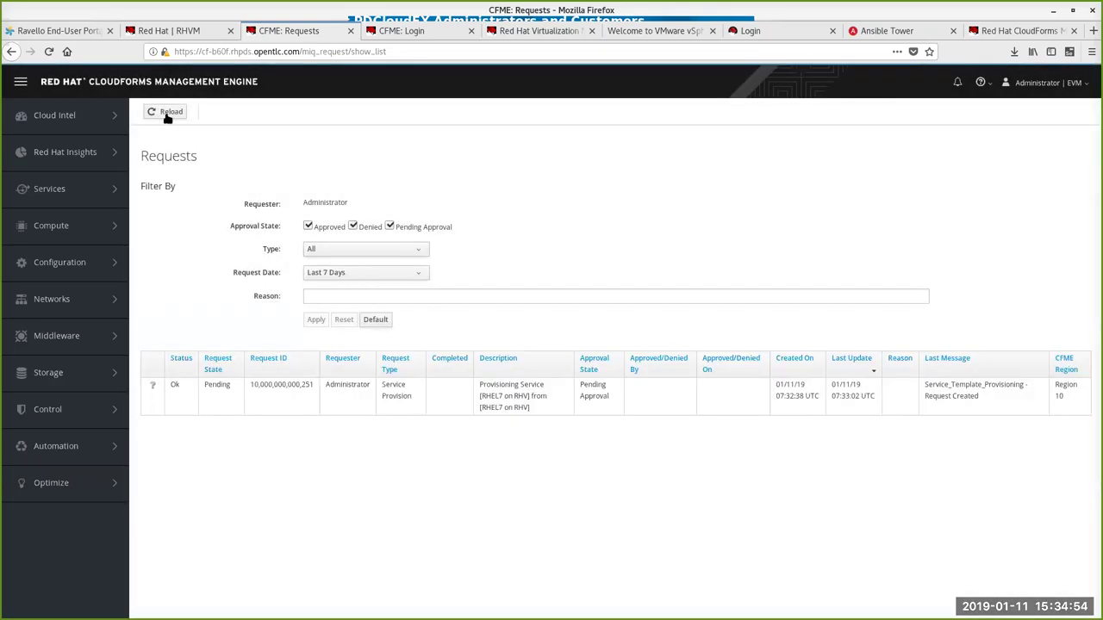
click(168, 114)
click(168, 114)
click(168, 113)
Step: In Self Service, open the RHEL7 on AWS (Ansible) service and launch demovm's web console
click(1017, 31)
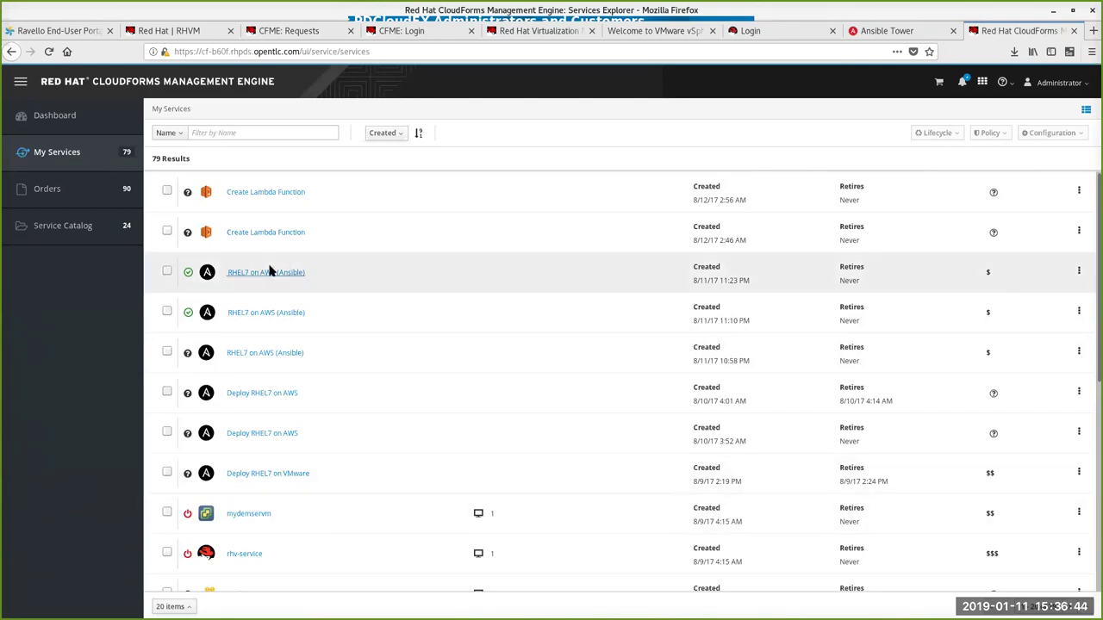
click(262, 273)
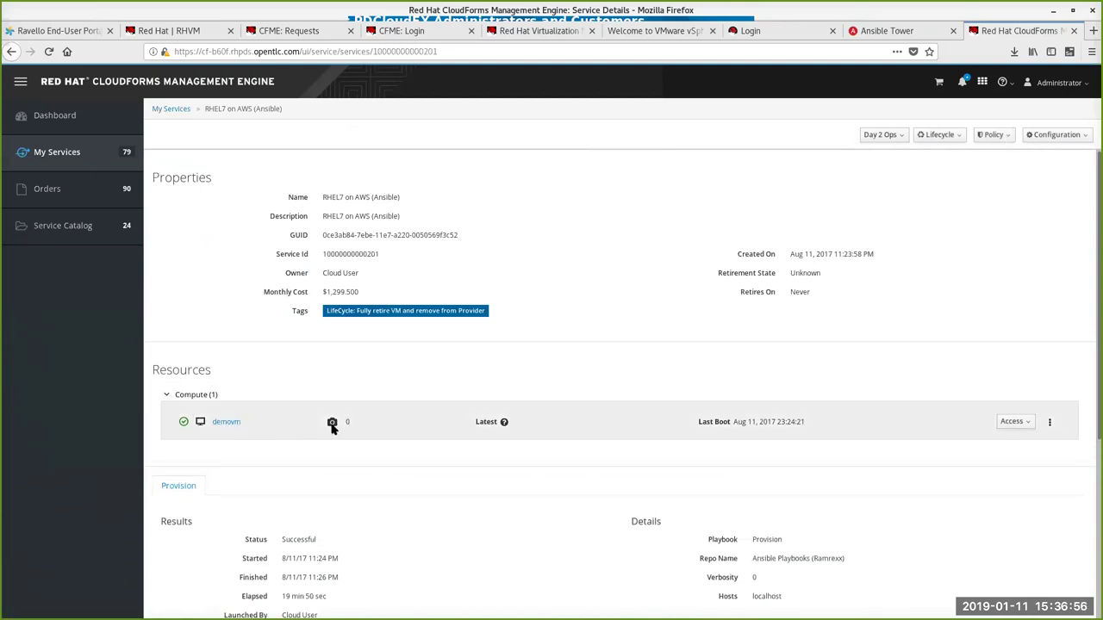
click(1024, 422)
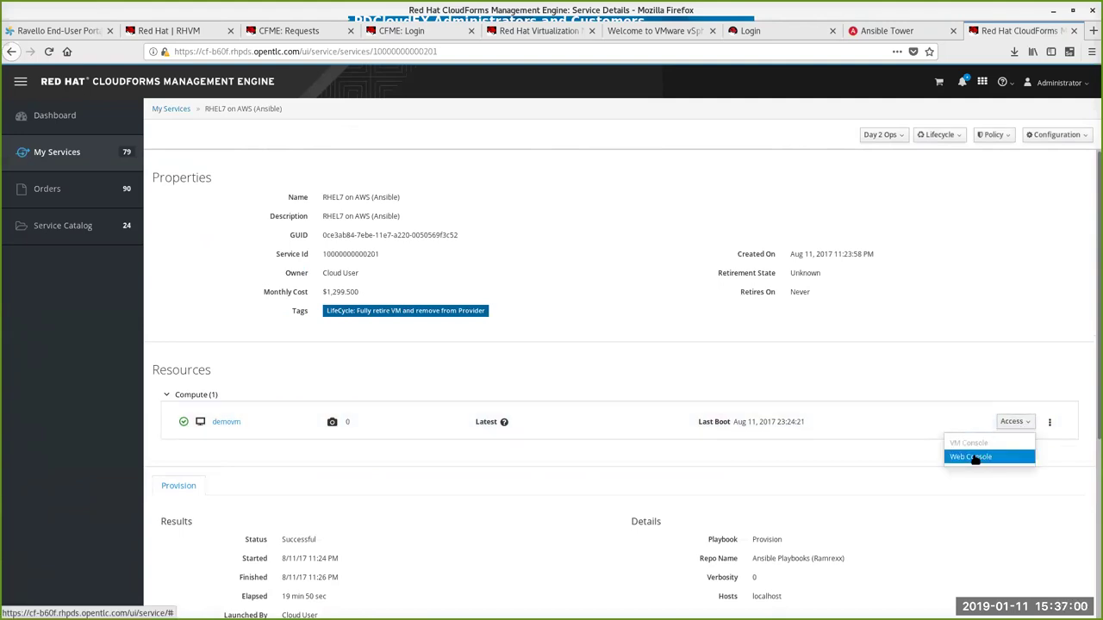
click(972, 457)
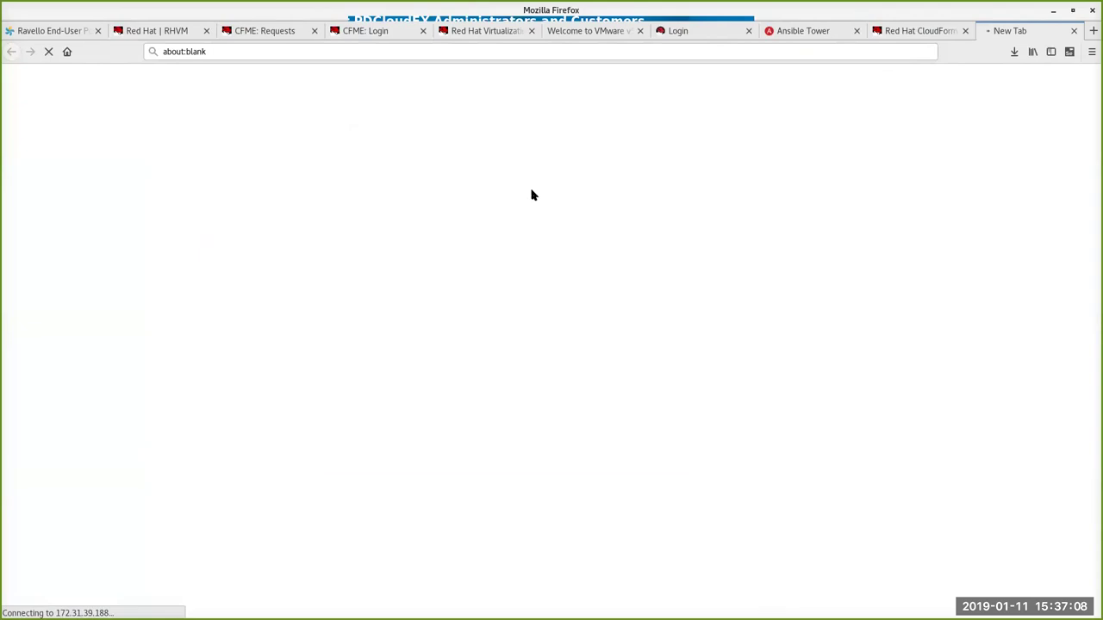
Step: Check the web console tab, then open the demovm VM details from the service page
click(916, 31)
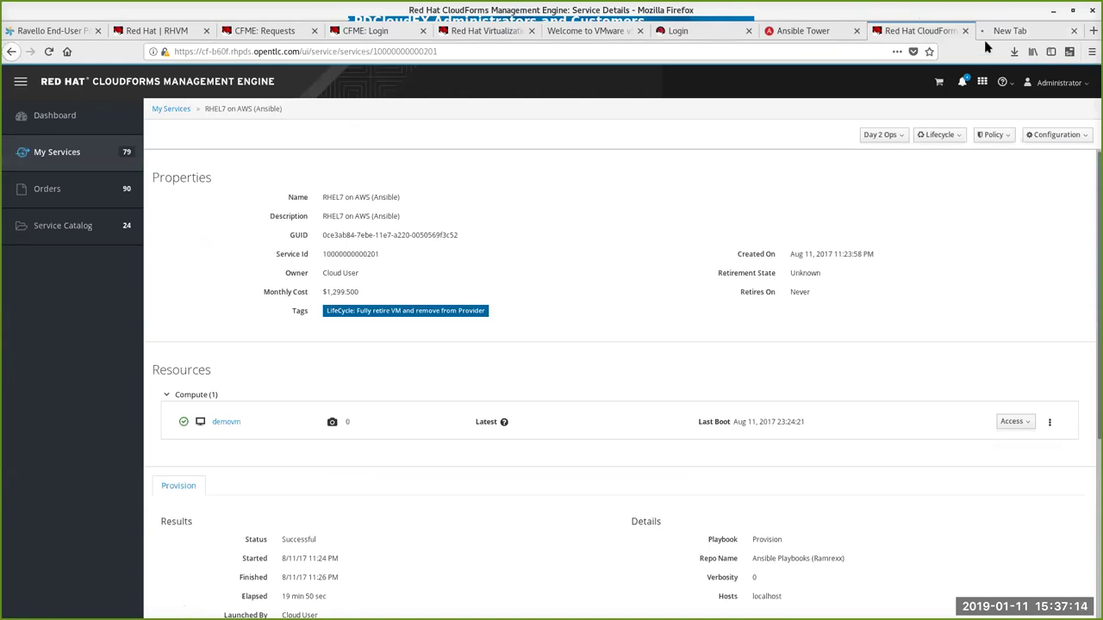
click(1010, 29)
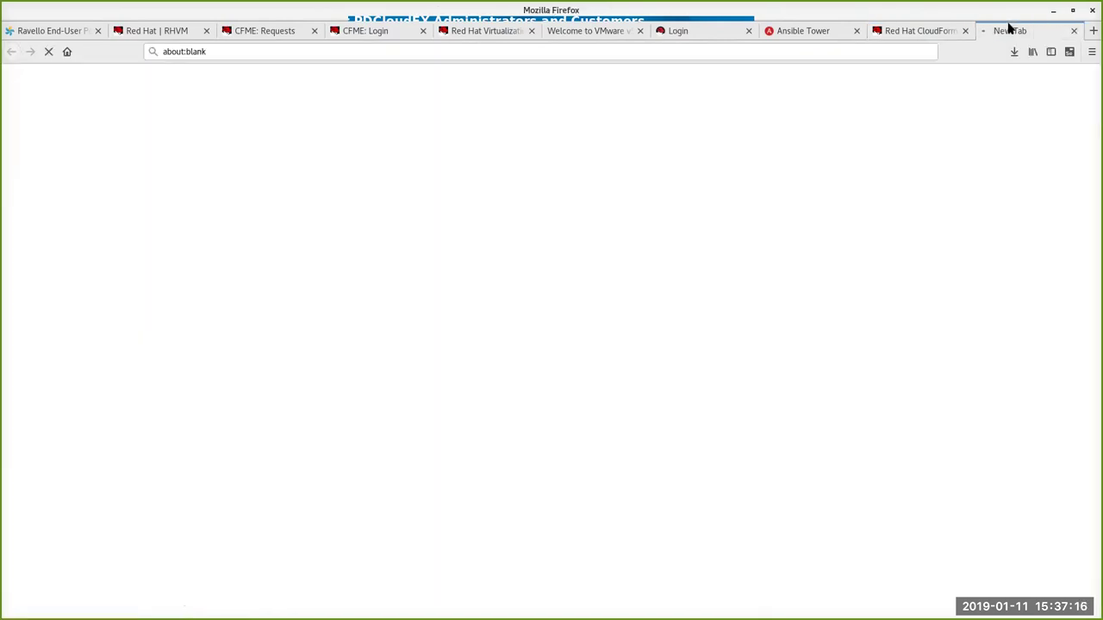
click(937, 33)
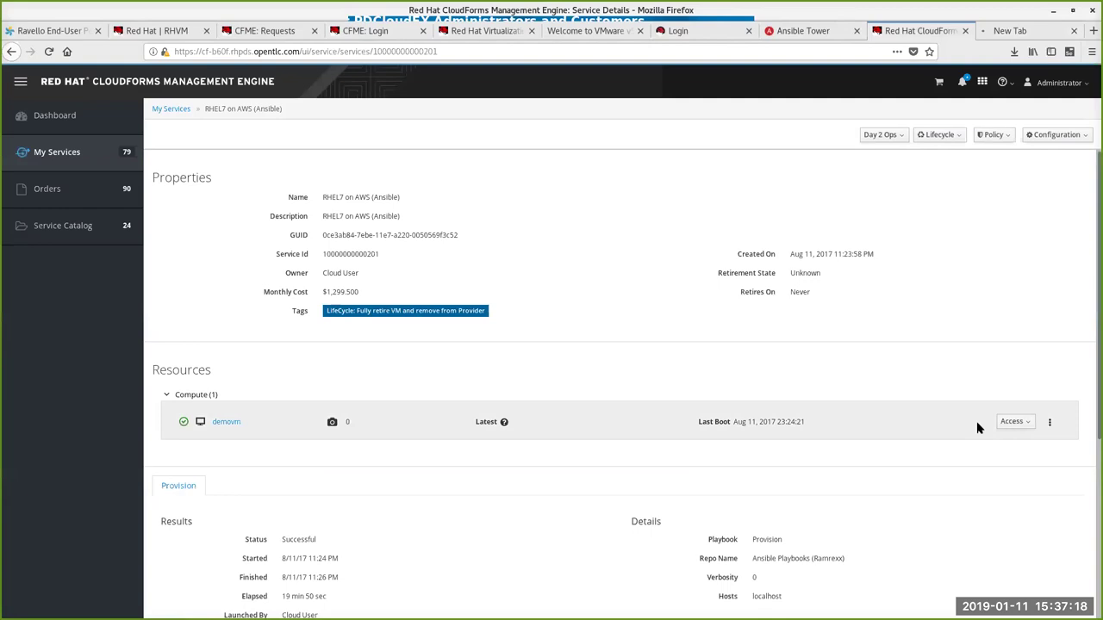
click(1022, 422)
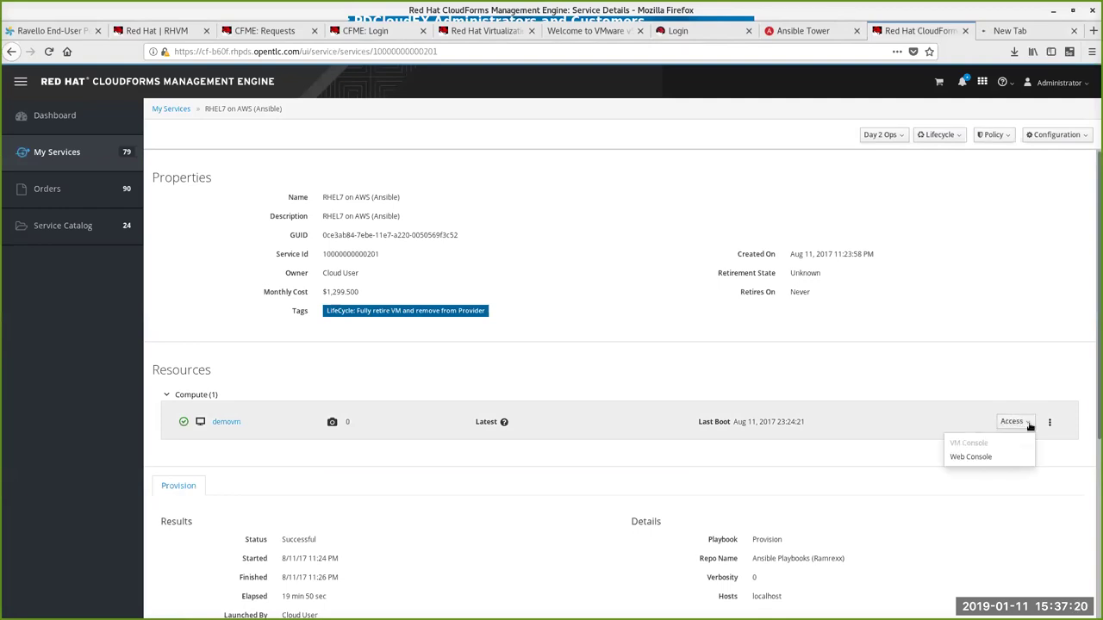
click(228, 422)
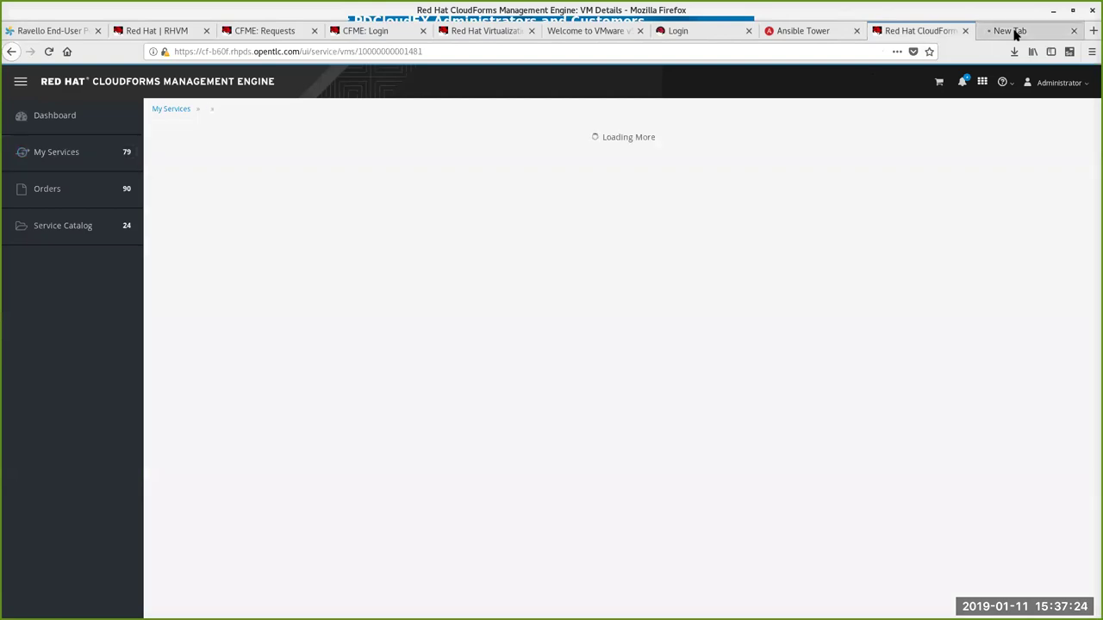
click(1014, 32)
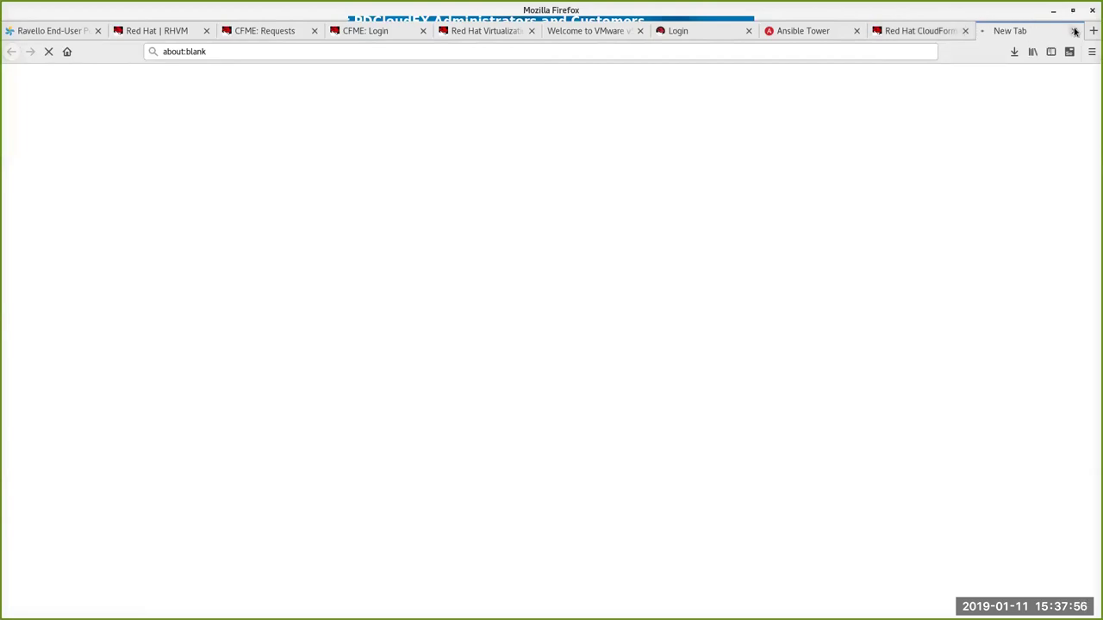
Step: Close the empty web console tab and go back to the refreshed Requests list
click(893, 30)
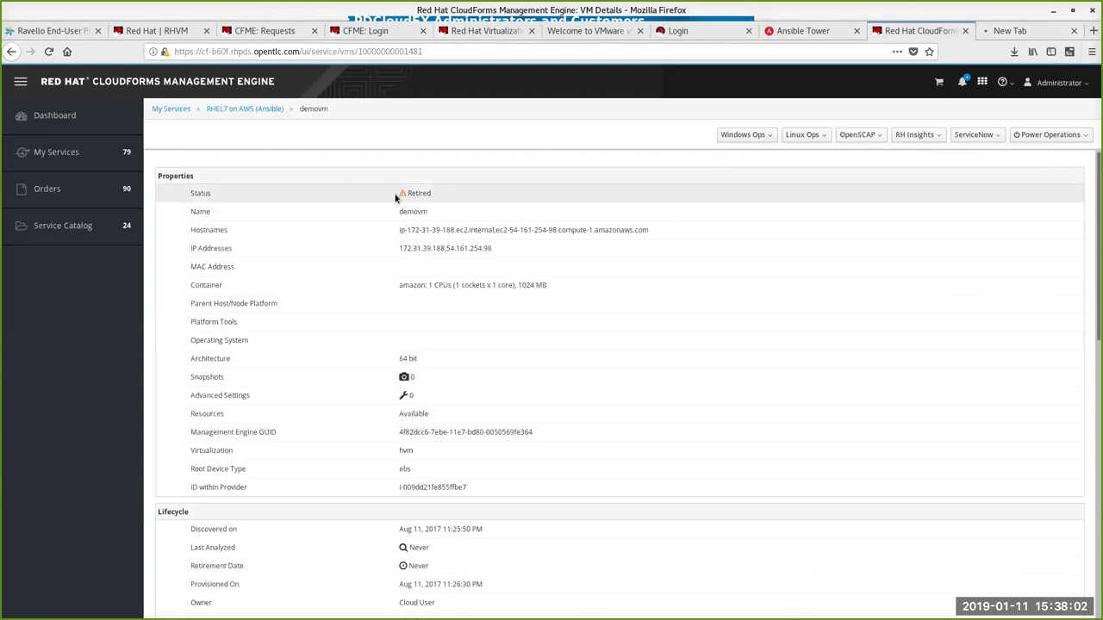
click(1036, 32)
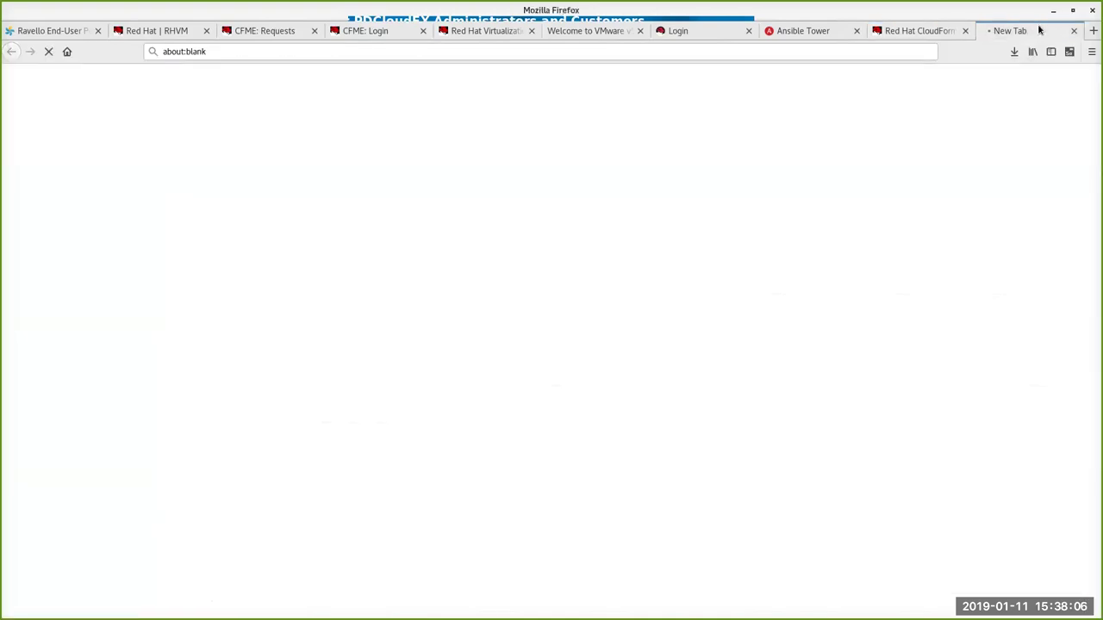
click(1074, 31)
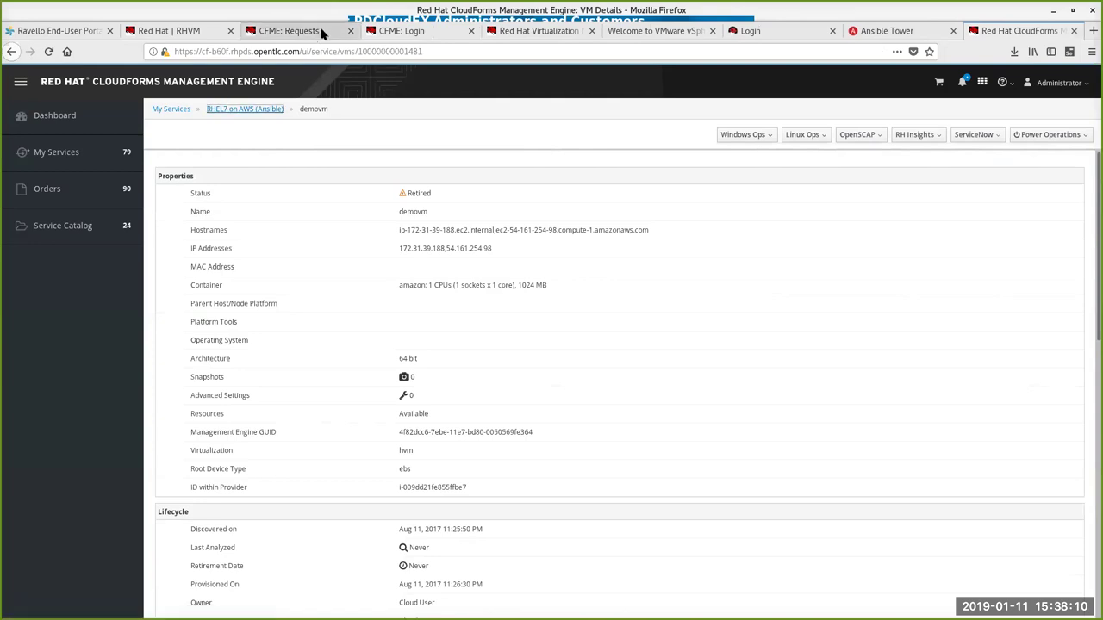
click(325, 33)
click(177, 112)
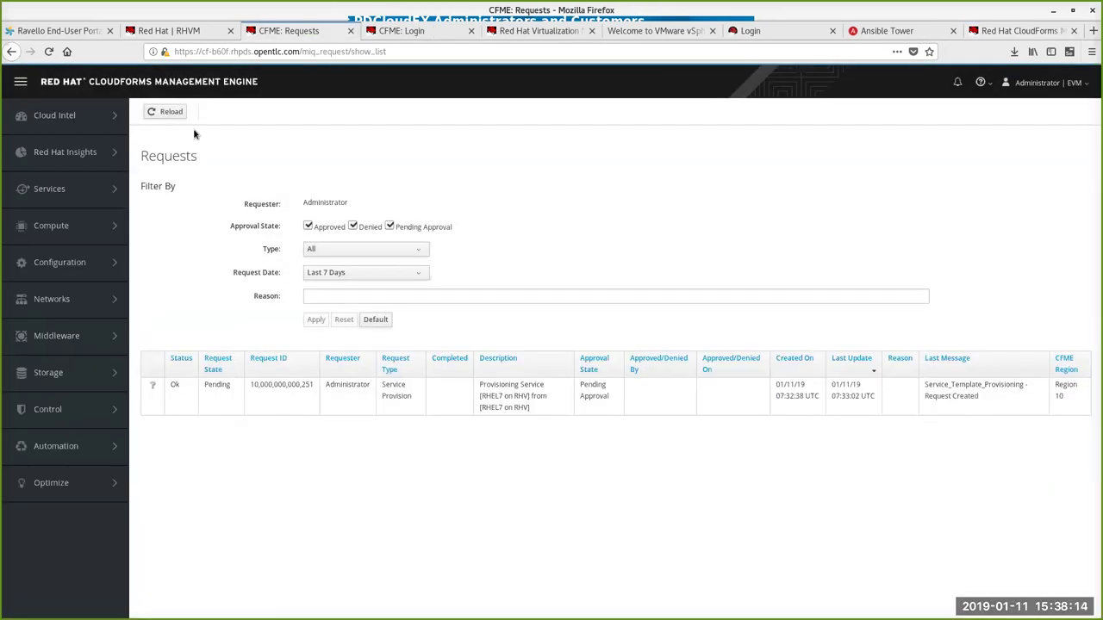
Step: Refresh the requests and open the pending RHEL7 on RHV provisioning request
click(177, 113)
click(176, 112)
click(263, 393)
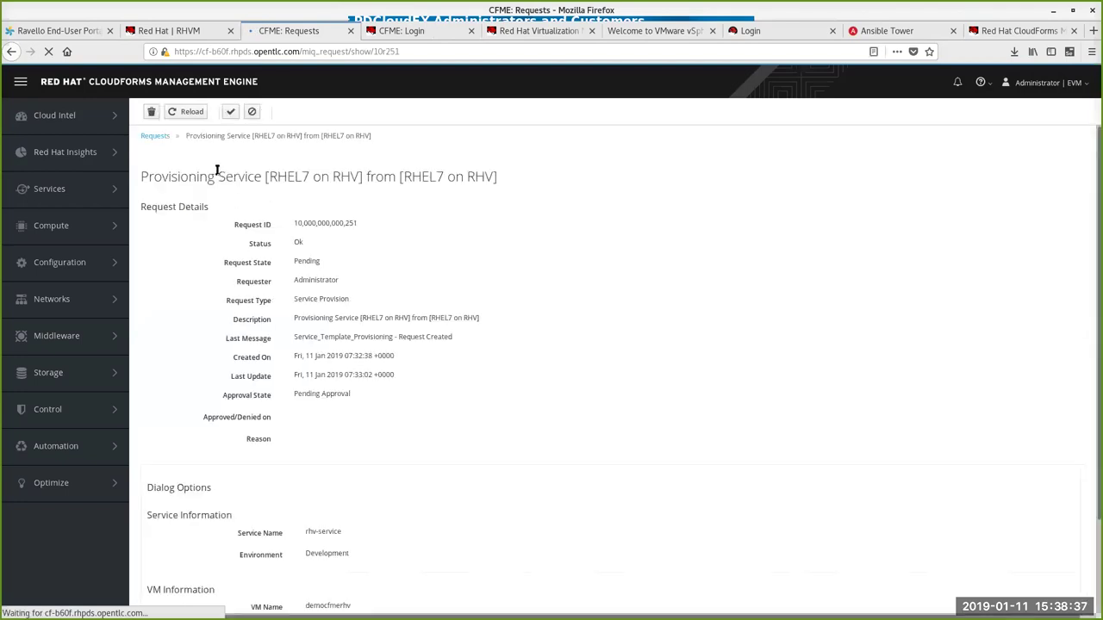
Step: Approve the request with the reason 'Mannually approved'
click(229, 112)
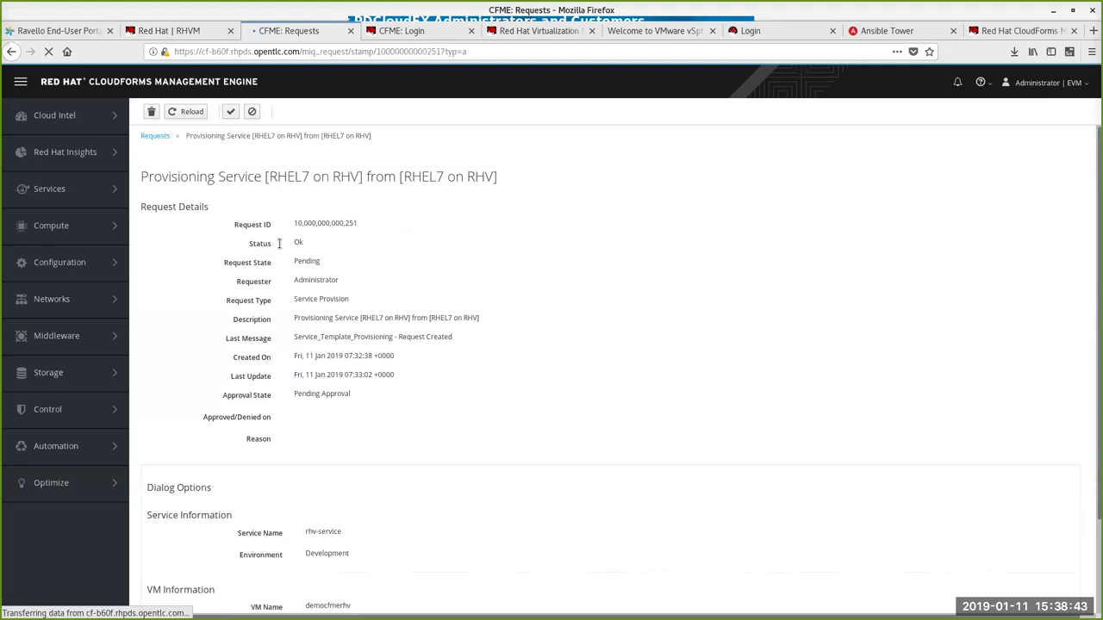
scroll(279, 244, down, 2)
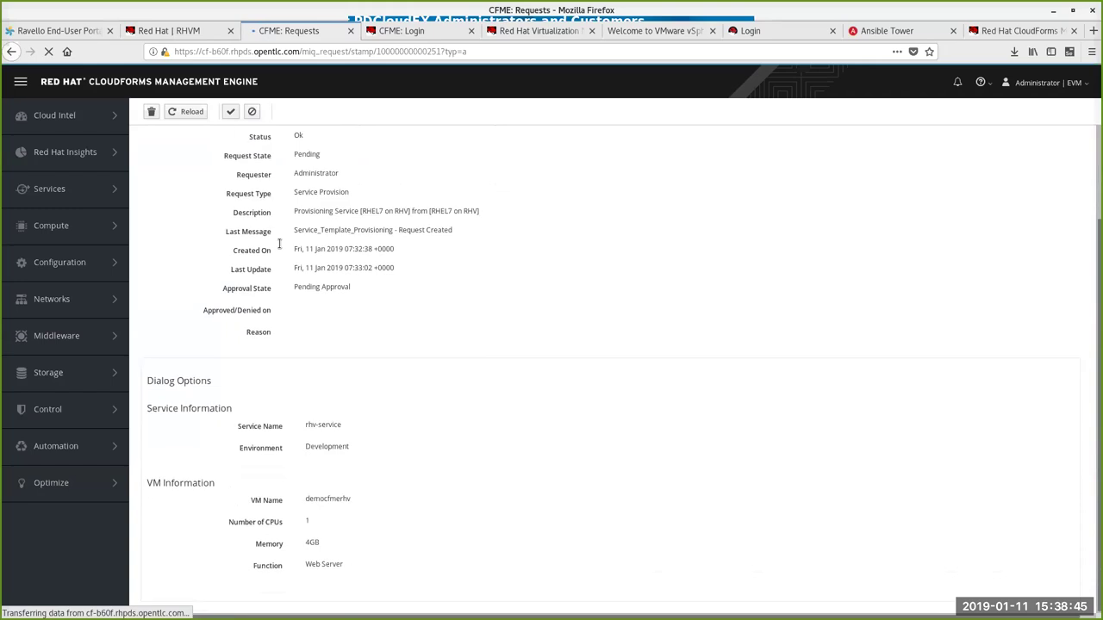
scroll(280, 244, up, 2)
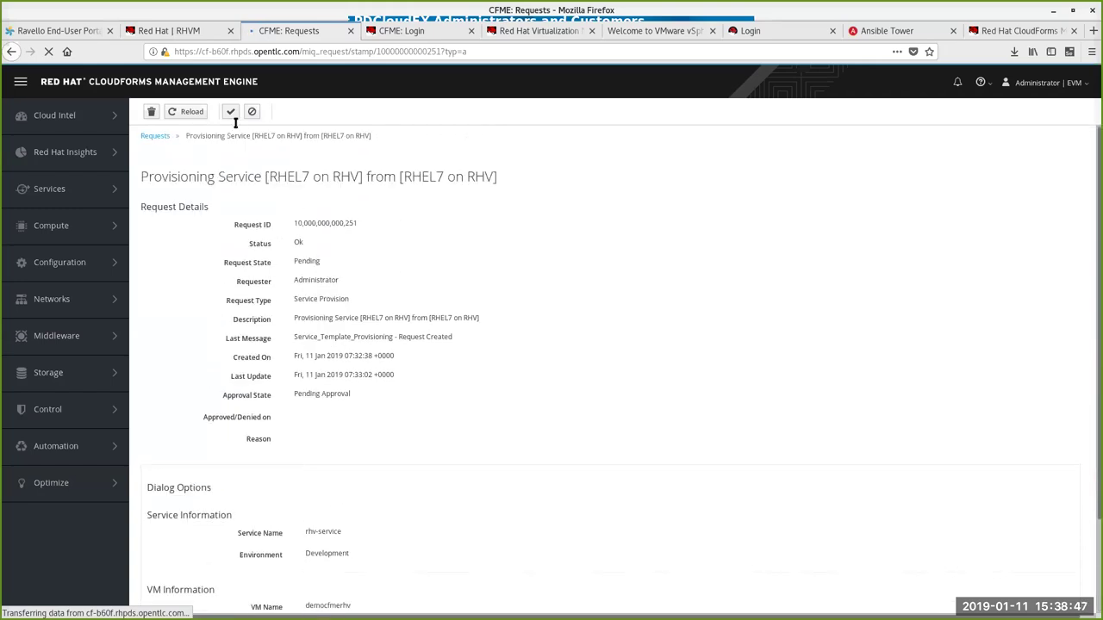
click(231, 112)
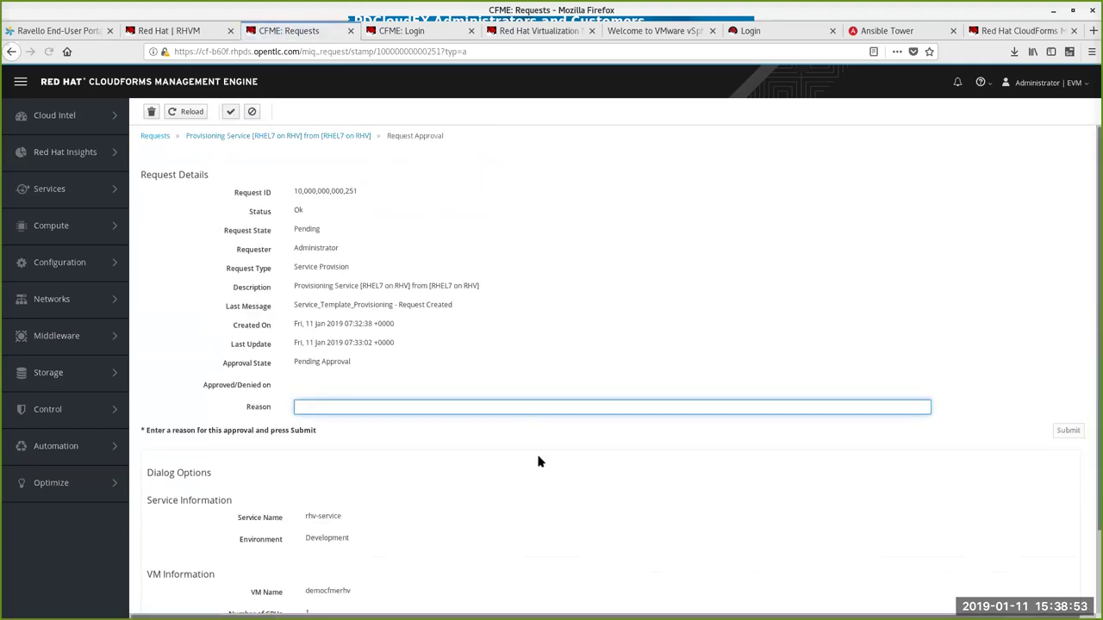
text(nnual)
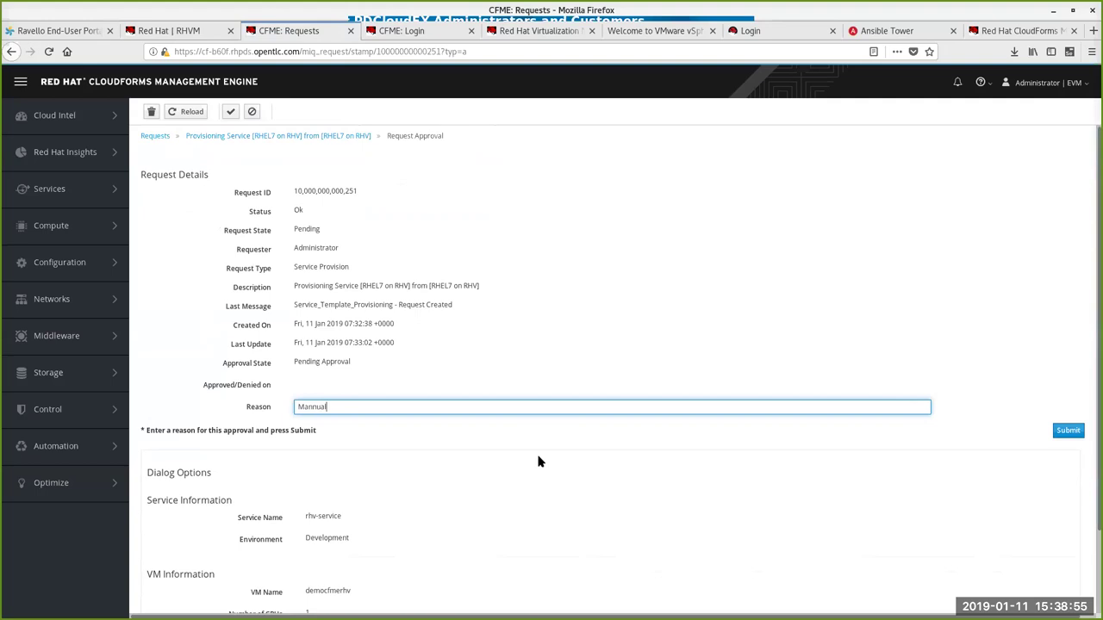
text(ly approved)
click(1068, 430)
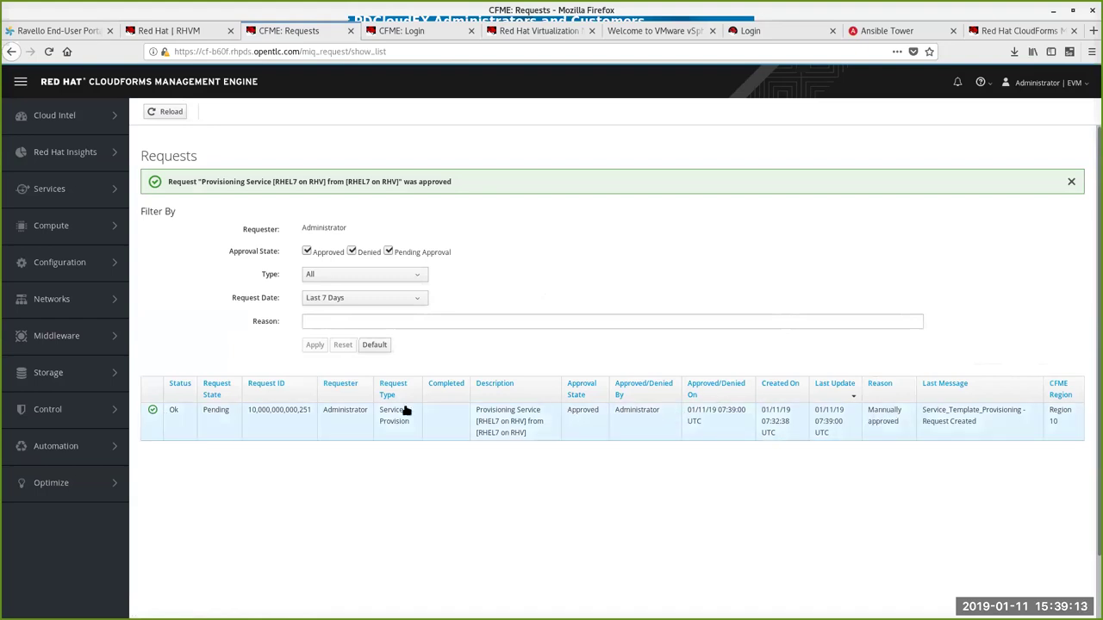
Step: Reload the Requests page, then view demovm's details in the self-service portal
click(171, 112)
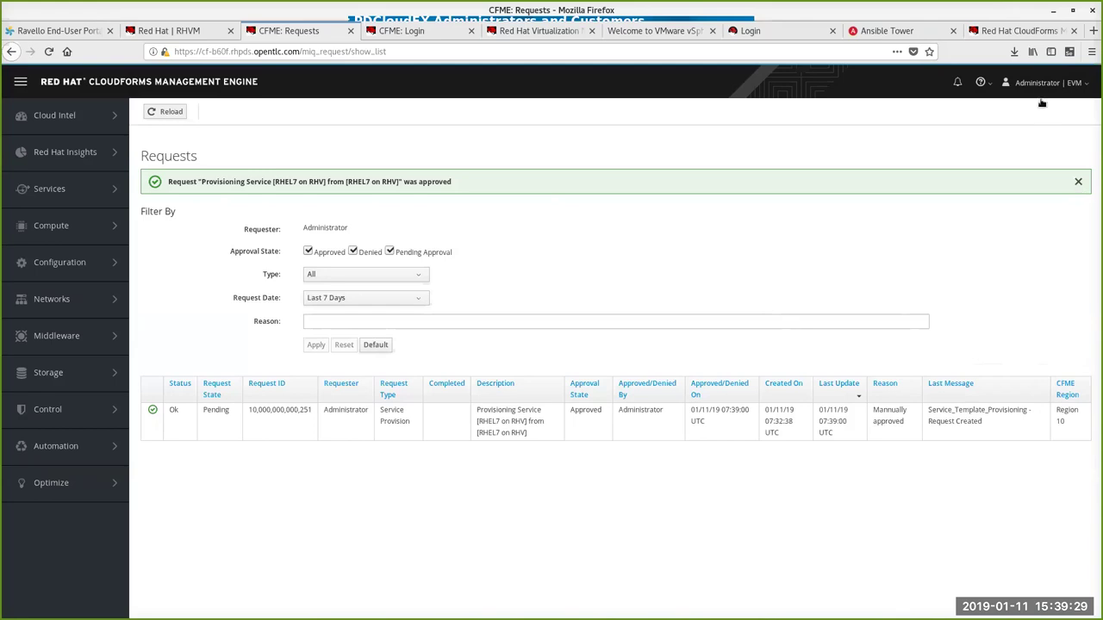
click(1019, 32)
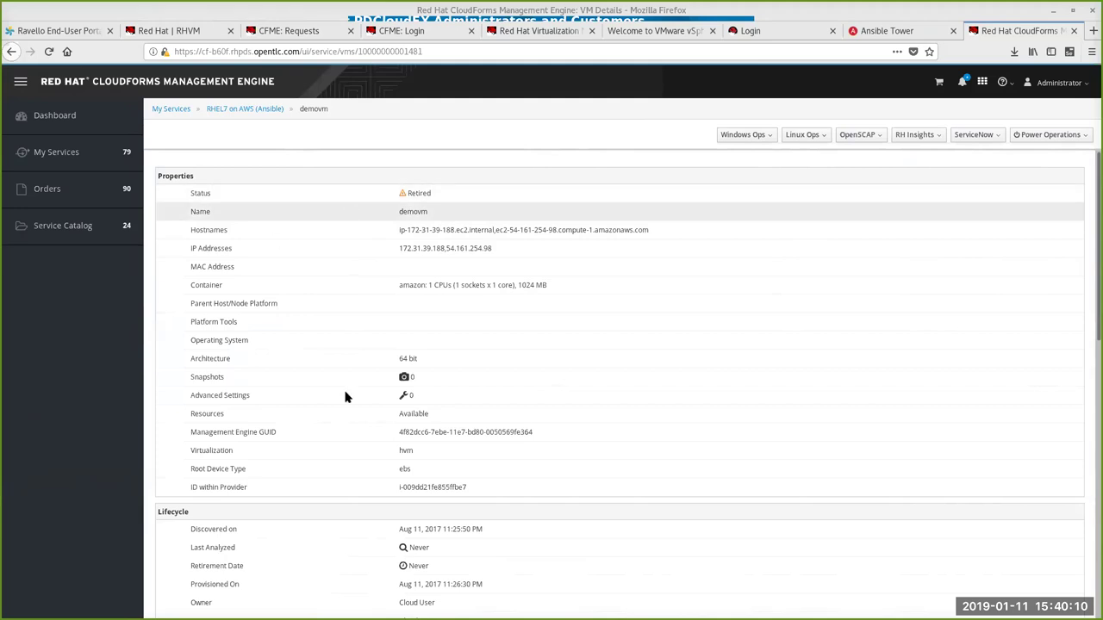
Step: Go back to My Services and dismiss the request-approved notification
key(alt+Left)
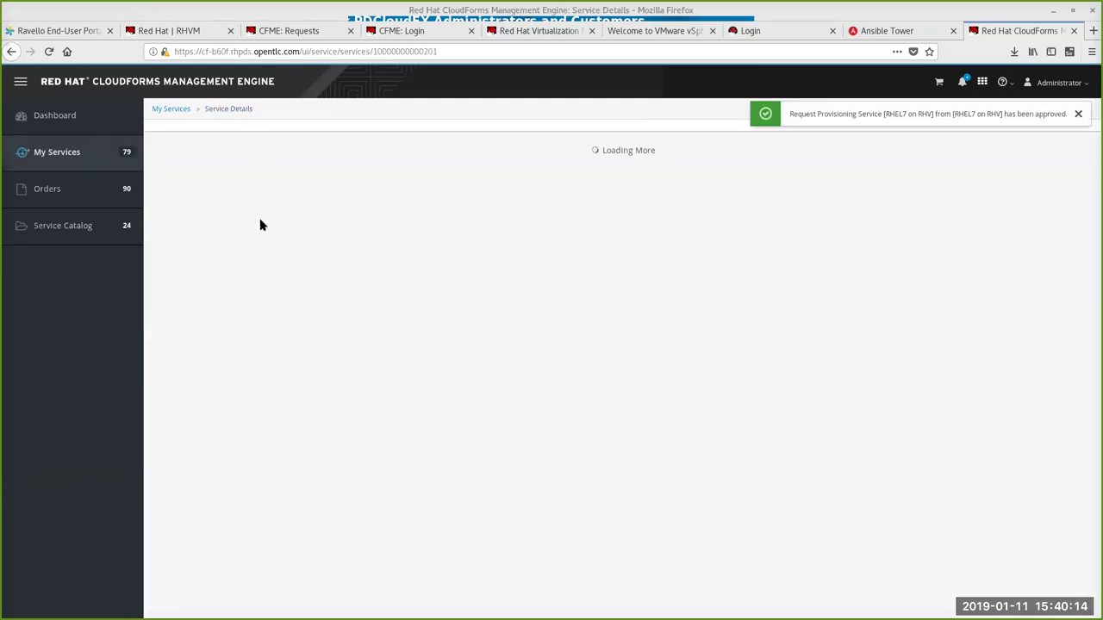
key(alt+Left)
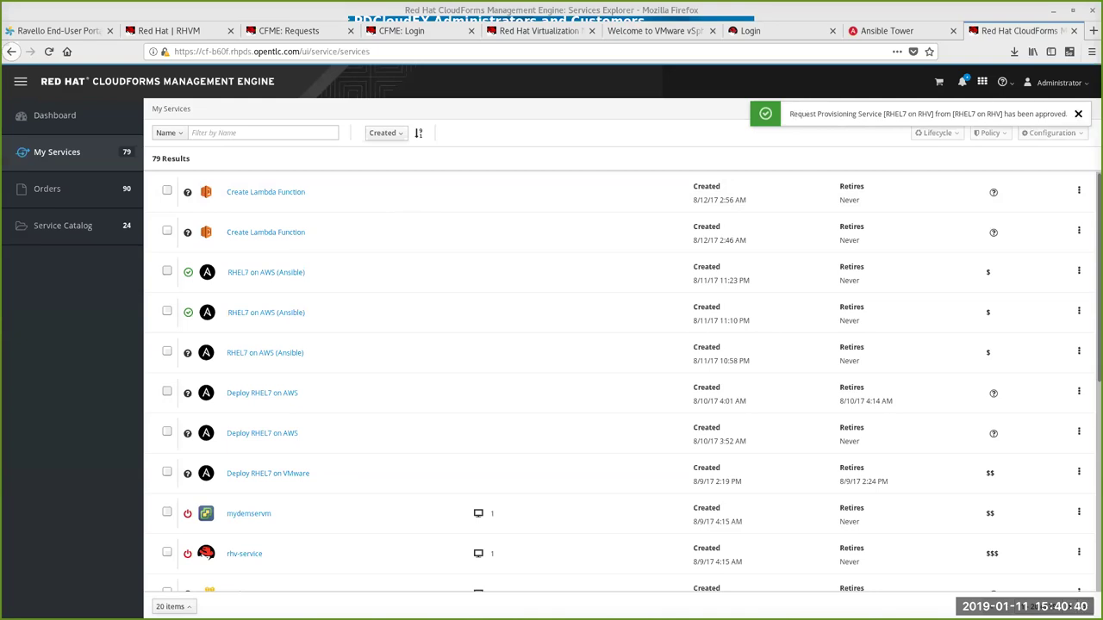
click(1078, 114)
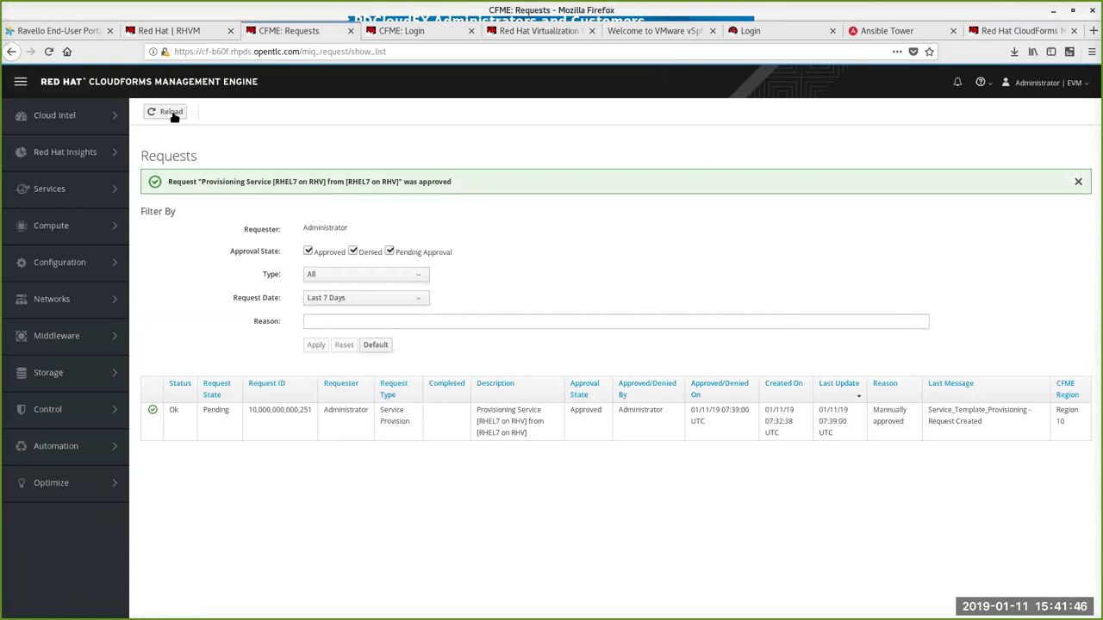
Step: Reload the requests, stop the slow page script, and refresh the RHEL7 on RHV request details
click(171, 112)
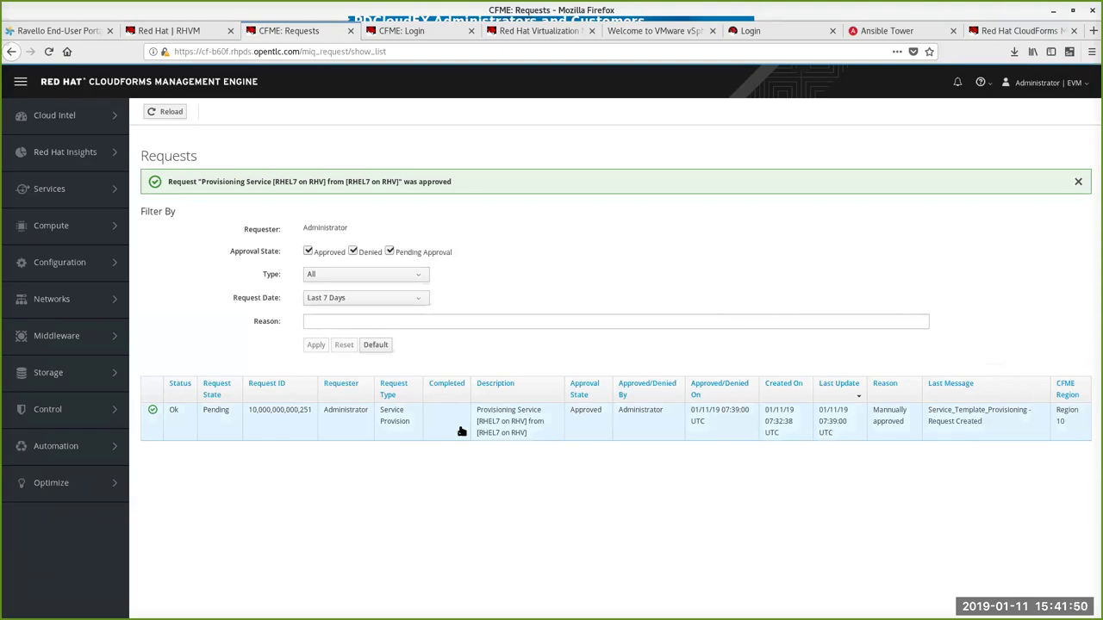
click(171, 114)
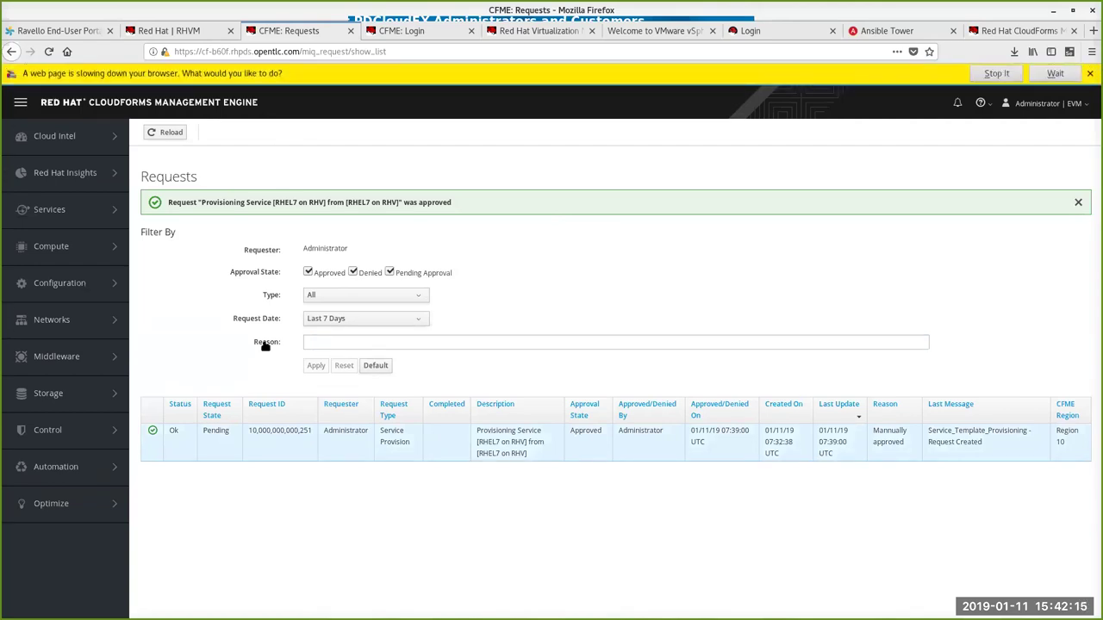
click(997, 74)
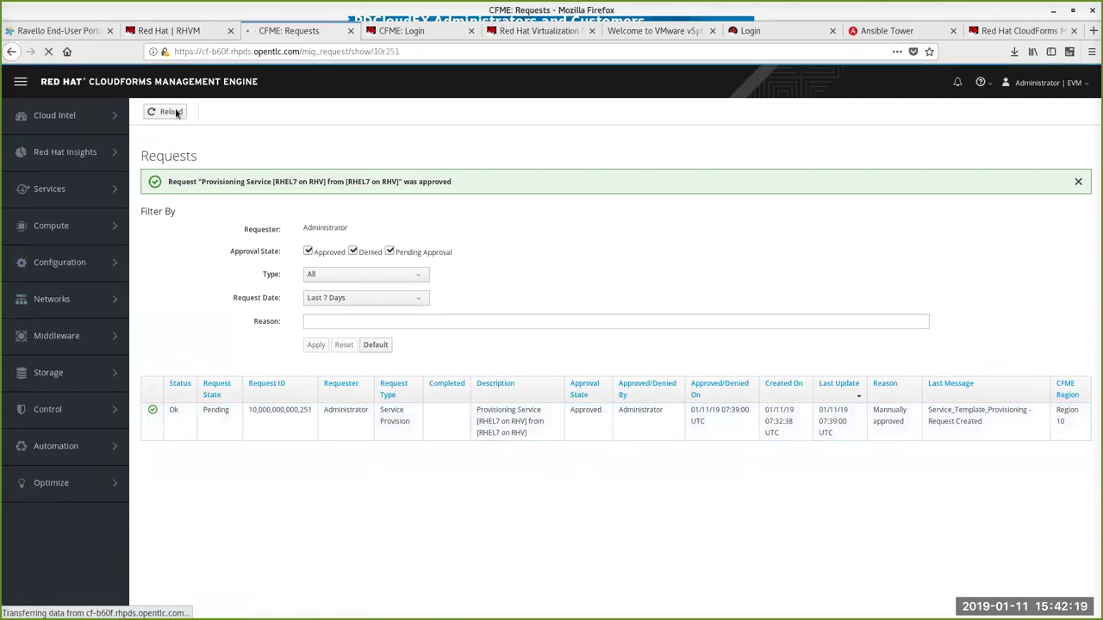
click(1002, 32)
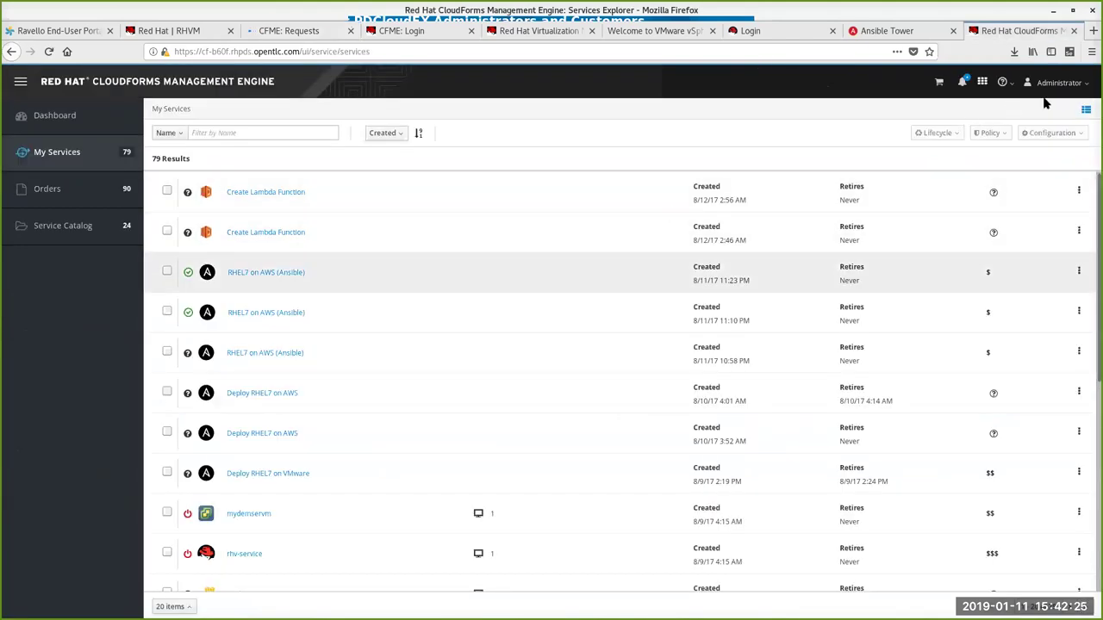
click(295, 31)
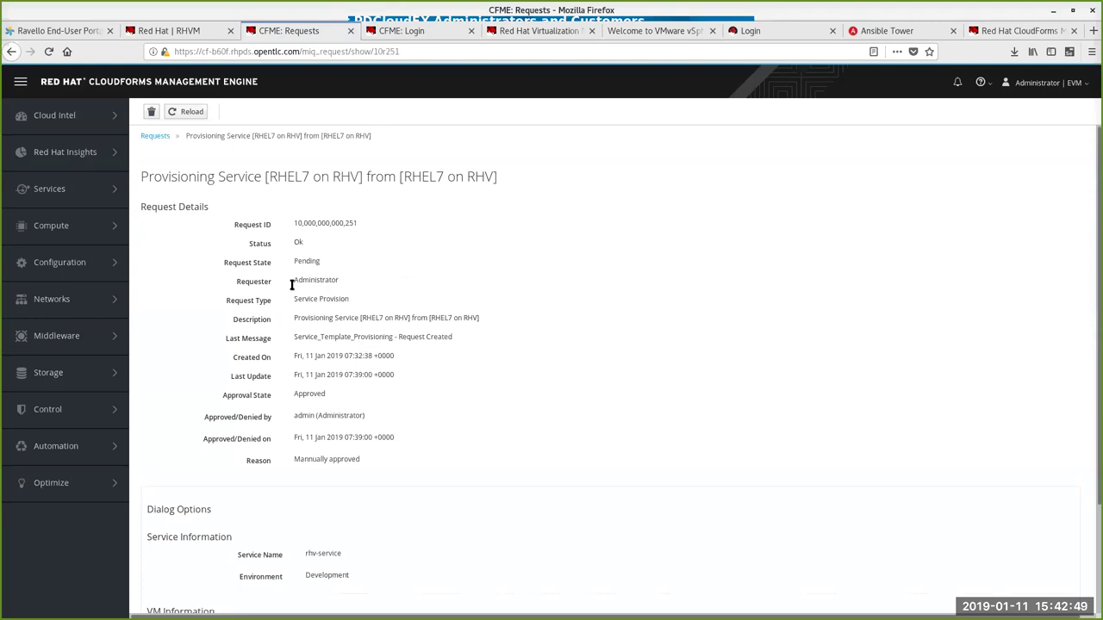
click(182, 112)
Step: Check the 79-service My Services list, then return to the provisioning request's details
mouse_move(52, 483)
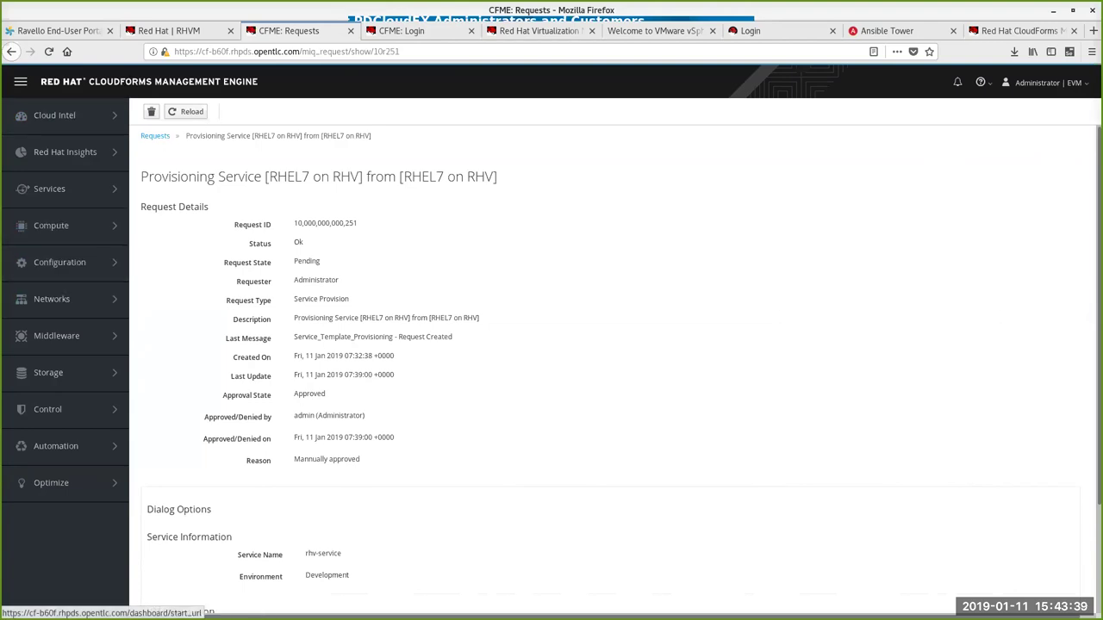
click(1007, 32)
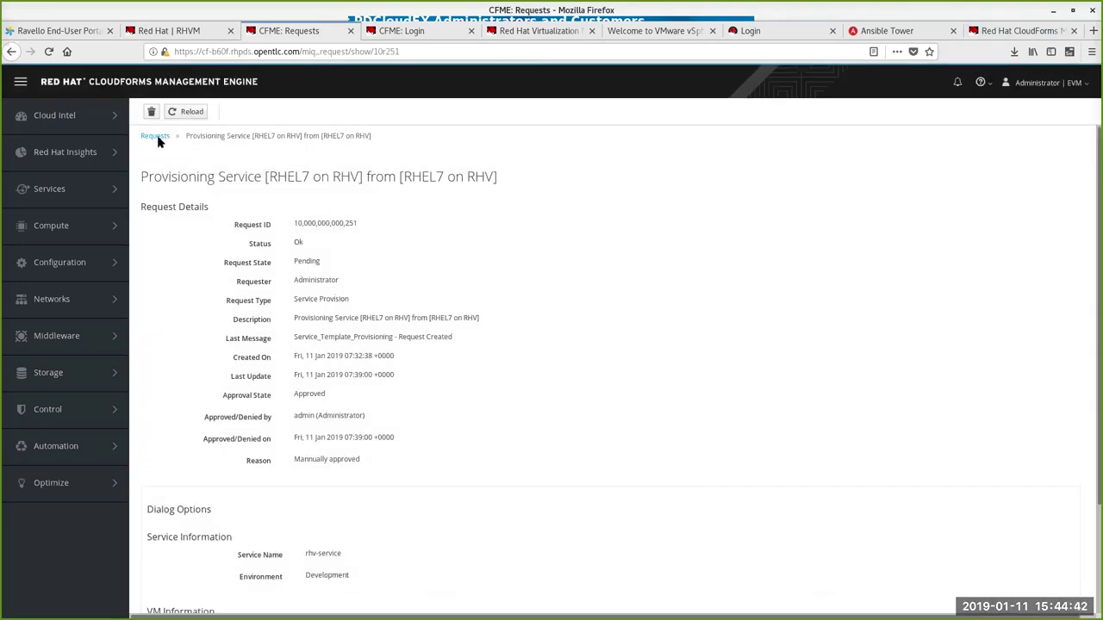
click(1000, 31)
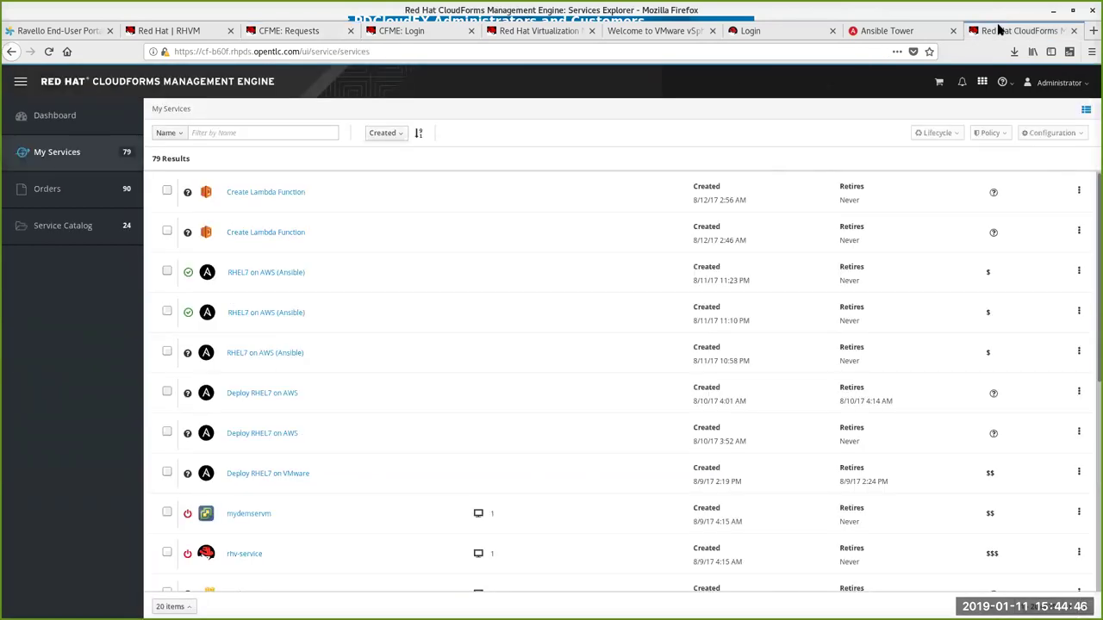
click(296, 31)
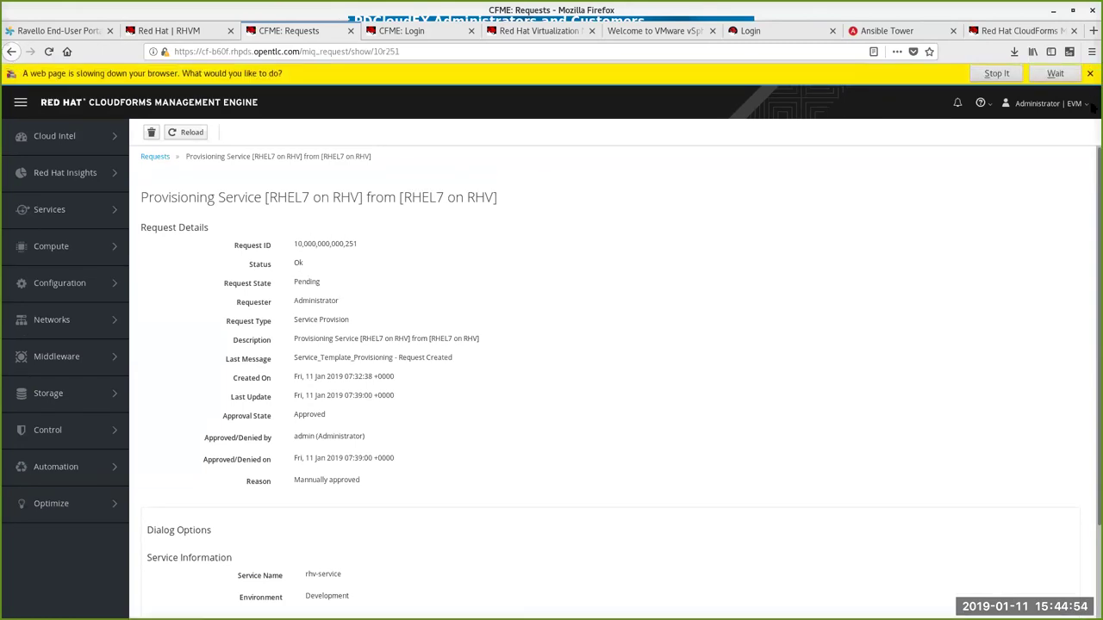
click(997, 74)
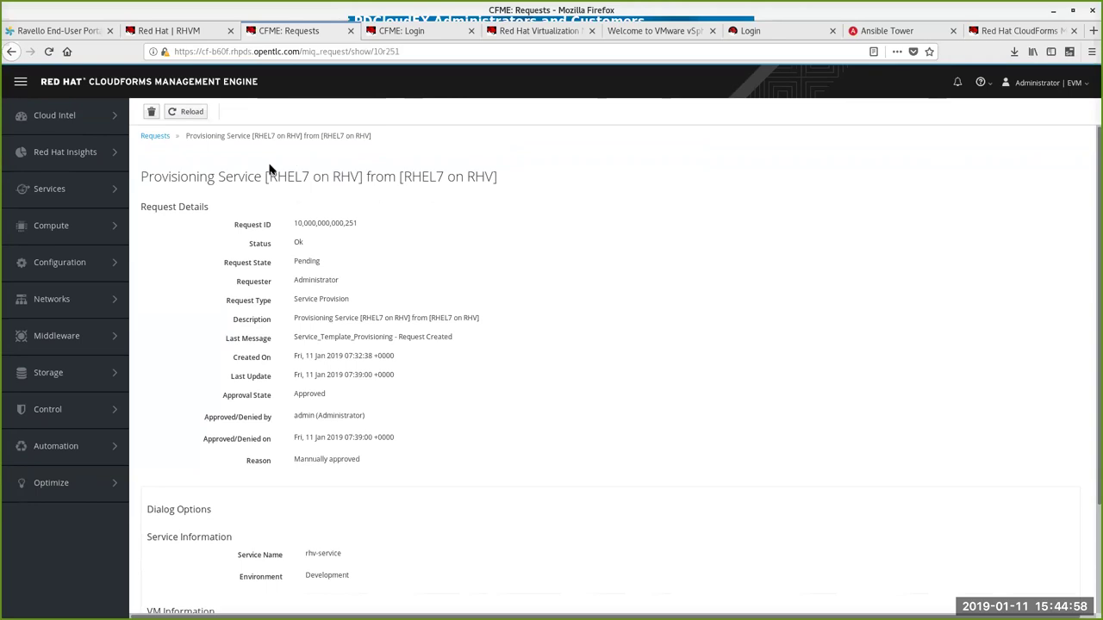
click(181, 115)
click(1017, 31)
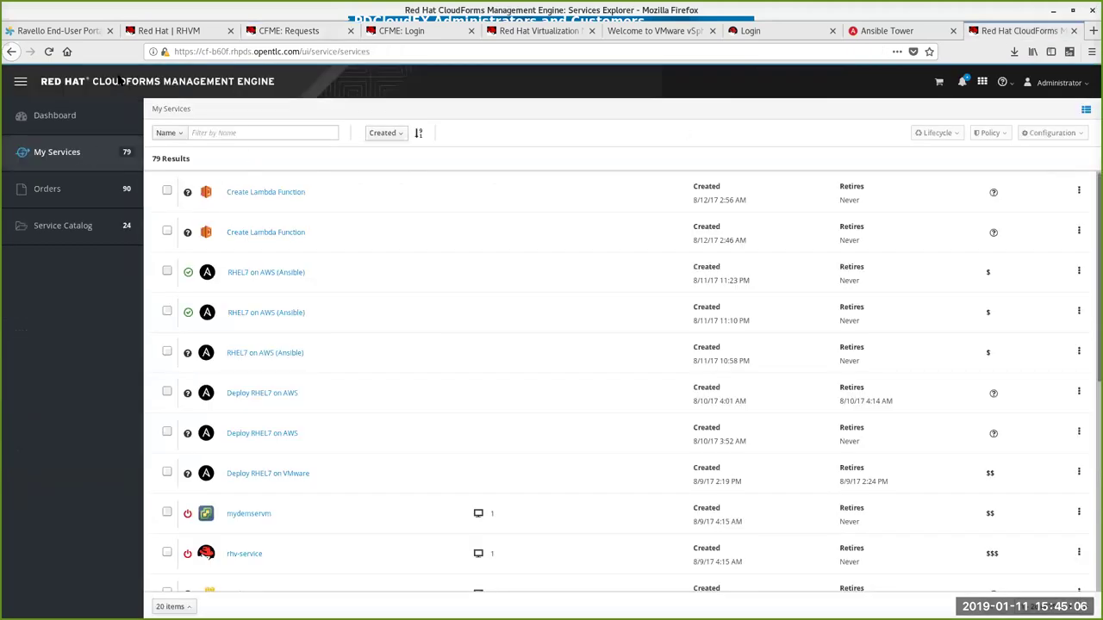
click(52, 53)
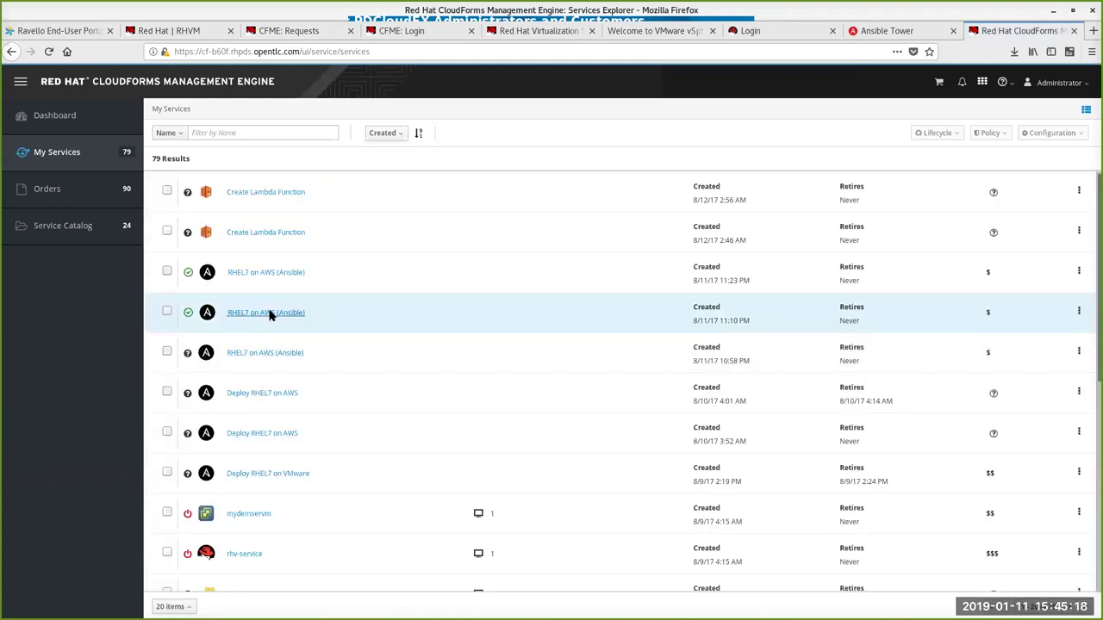
click(270, 314)
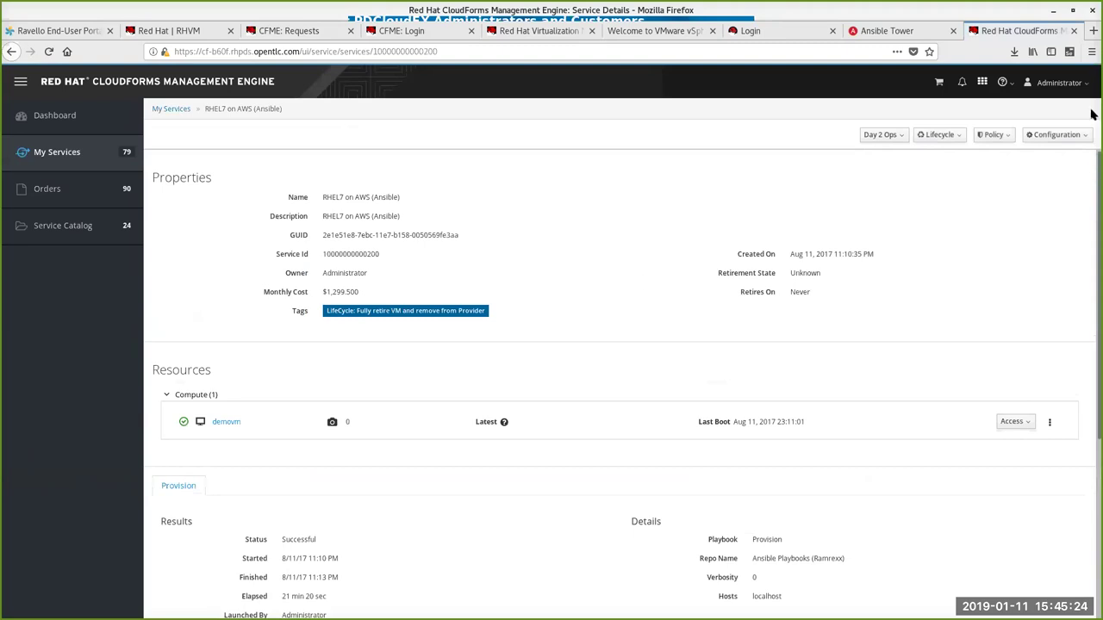
Step: Open the Configuration dropdown on the RHEL7 on AWS (Ansible) service details
click(1073, 136)
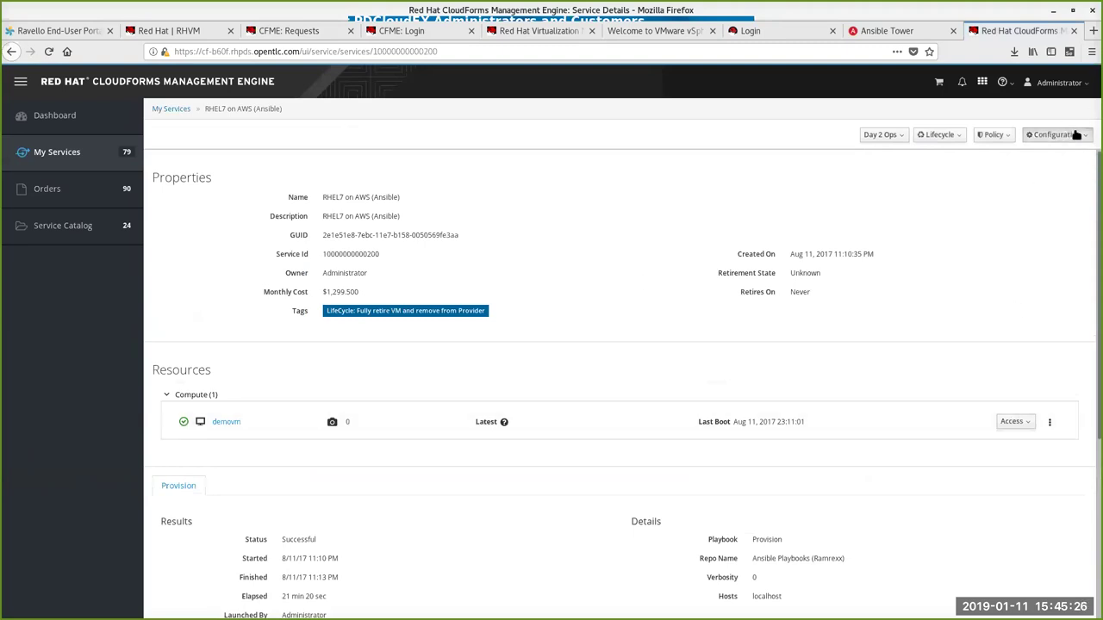
scroll(536, 262, down, 2)
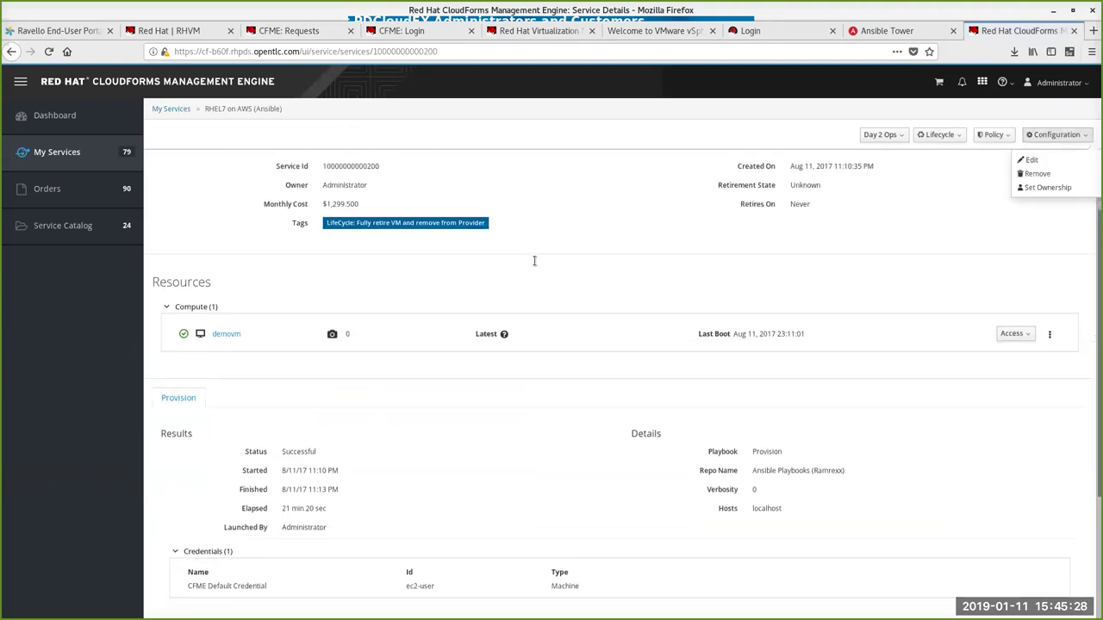